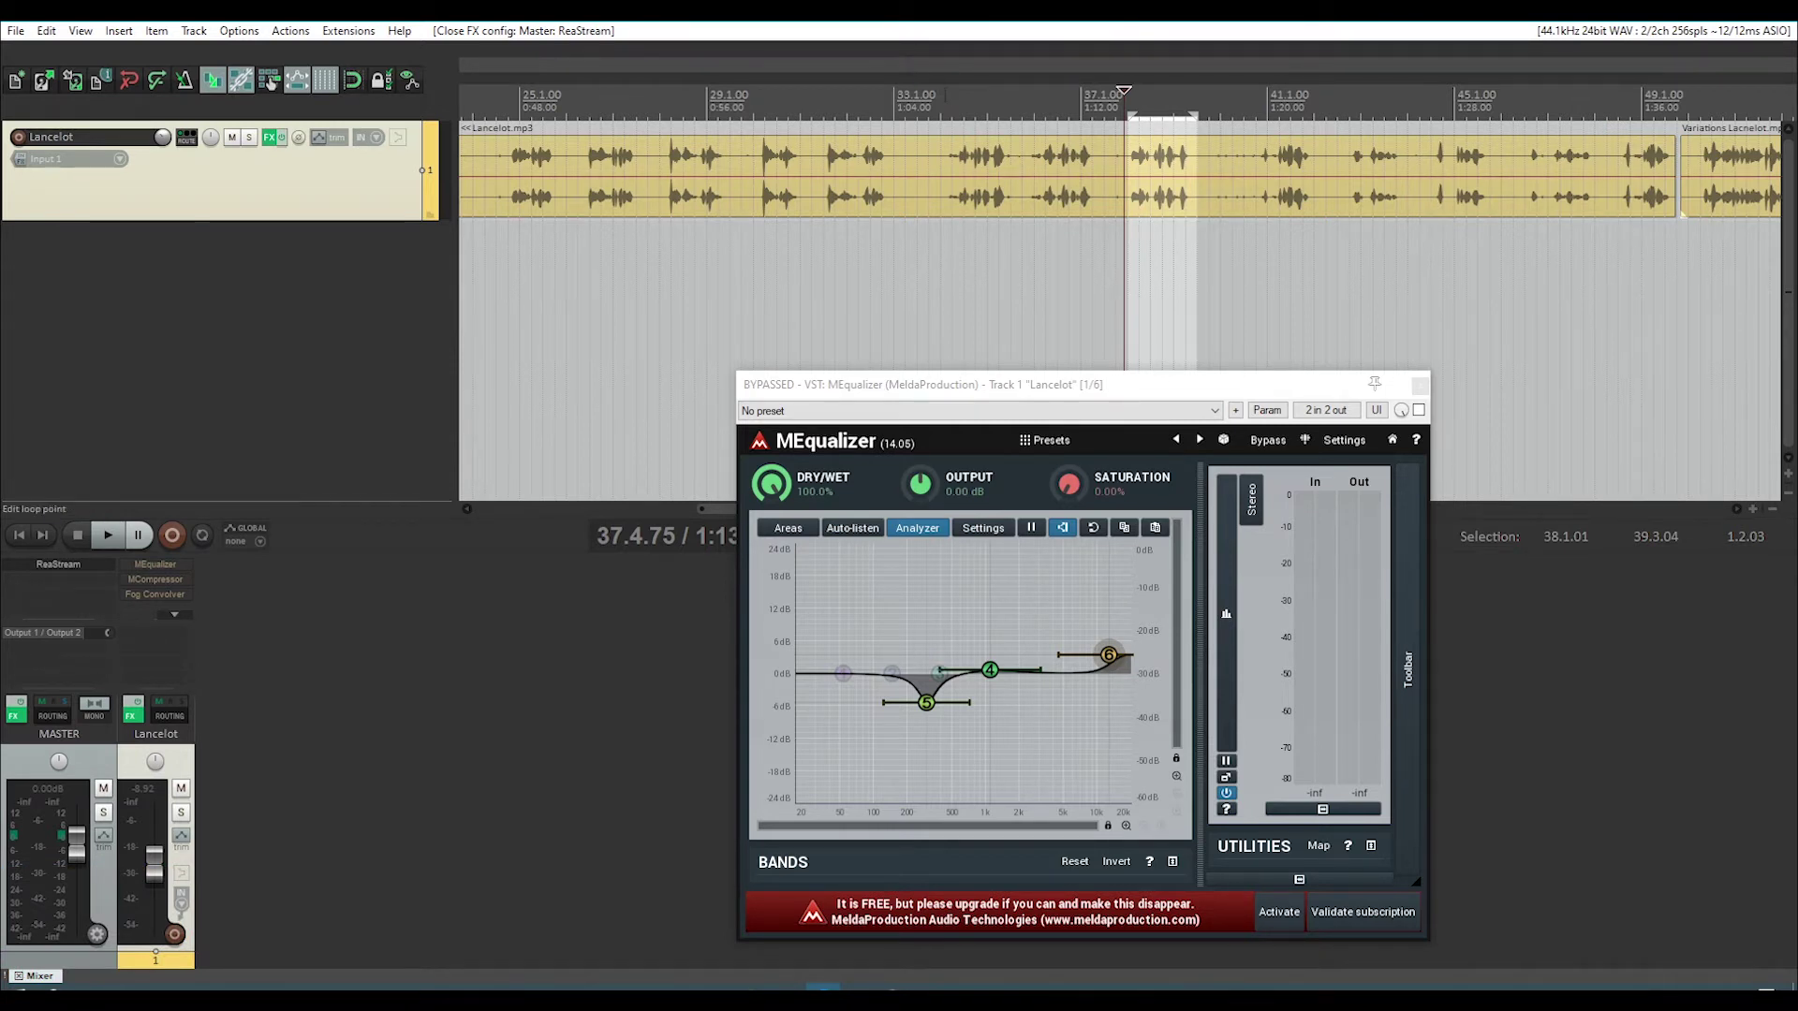
Set the play start back to bar 37 and audition the Lancelot voice.
{"action": "left_click", "coordinate": [947, 98]}
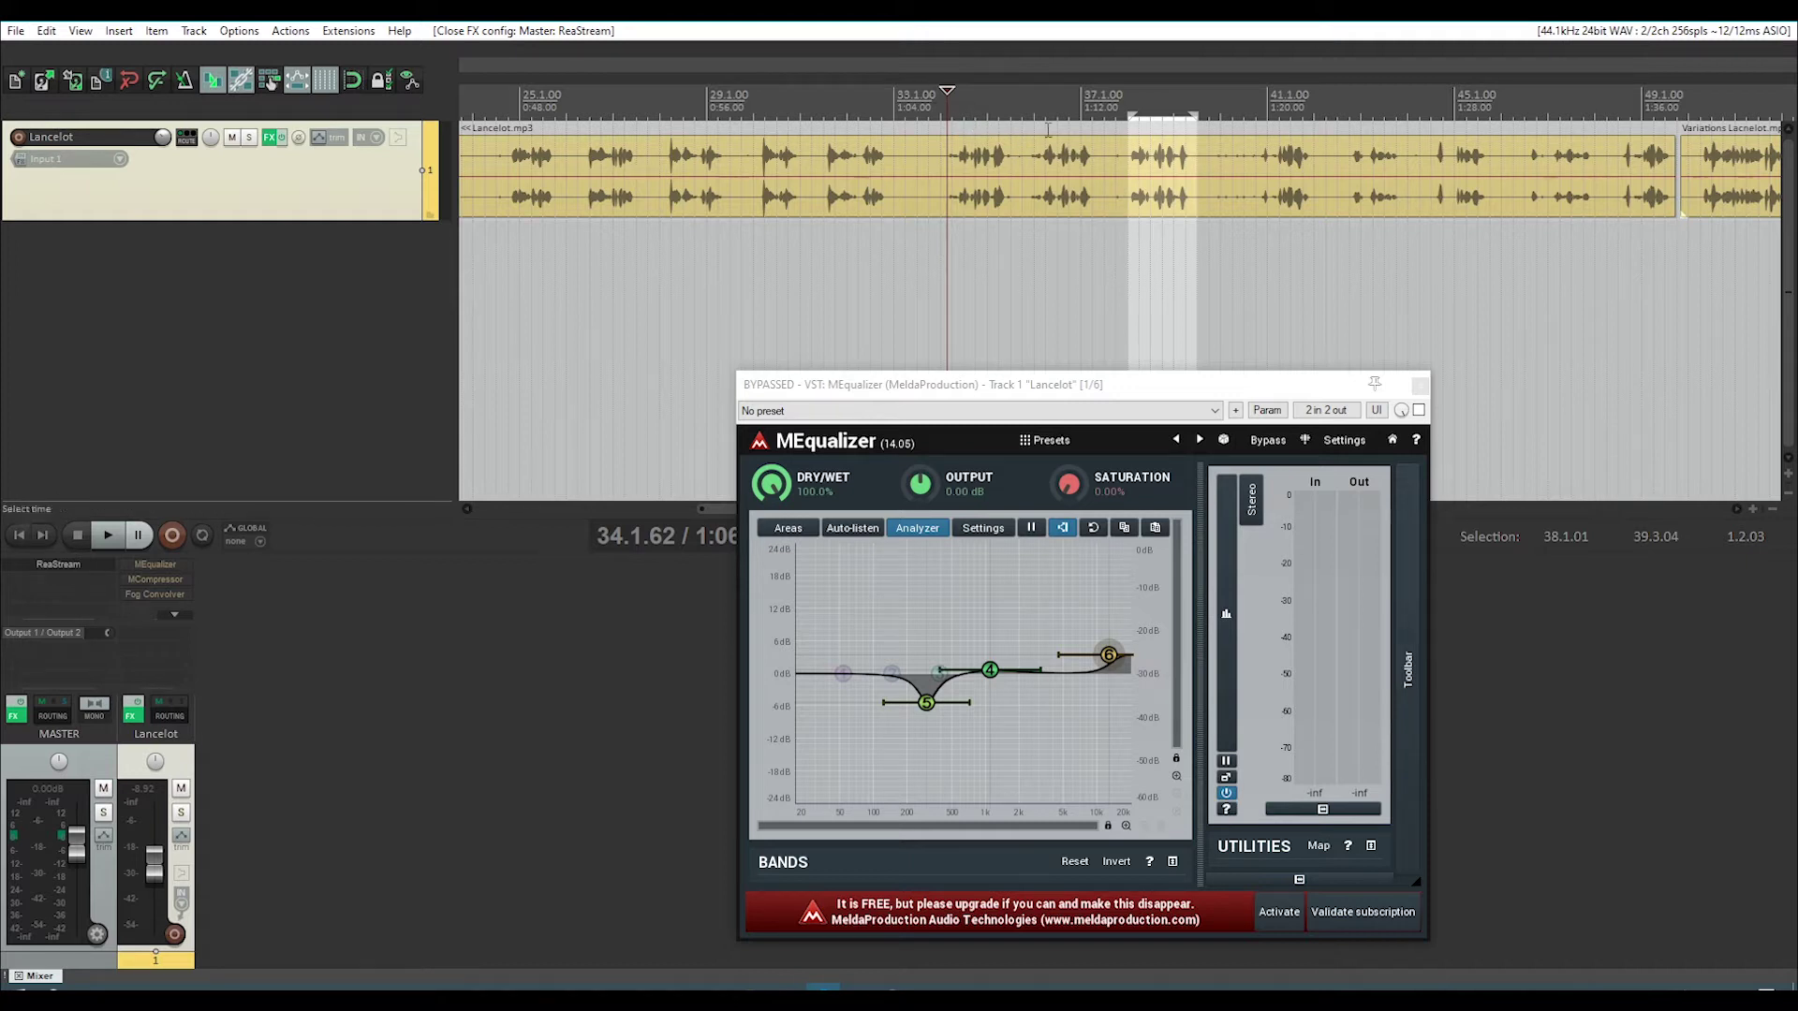
{"action": "left_click", "coordinate": [1119, 94]}
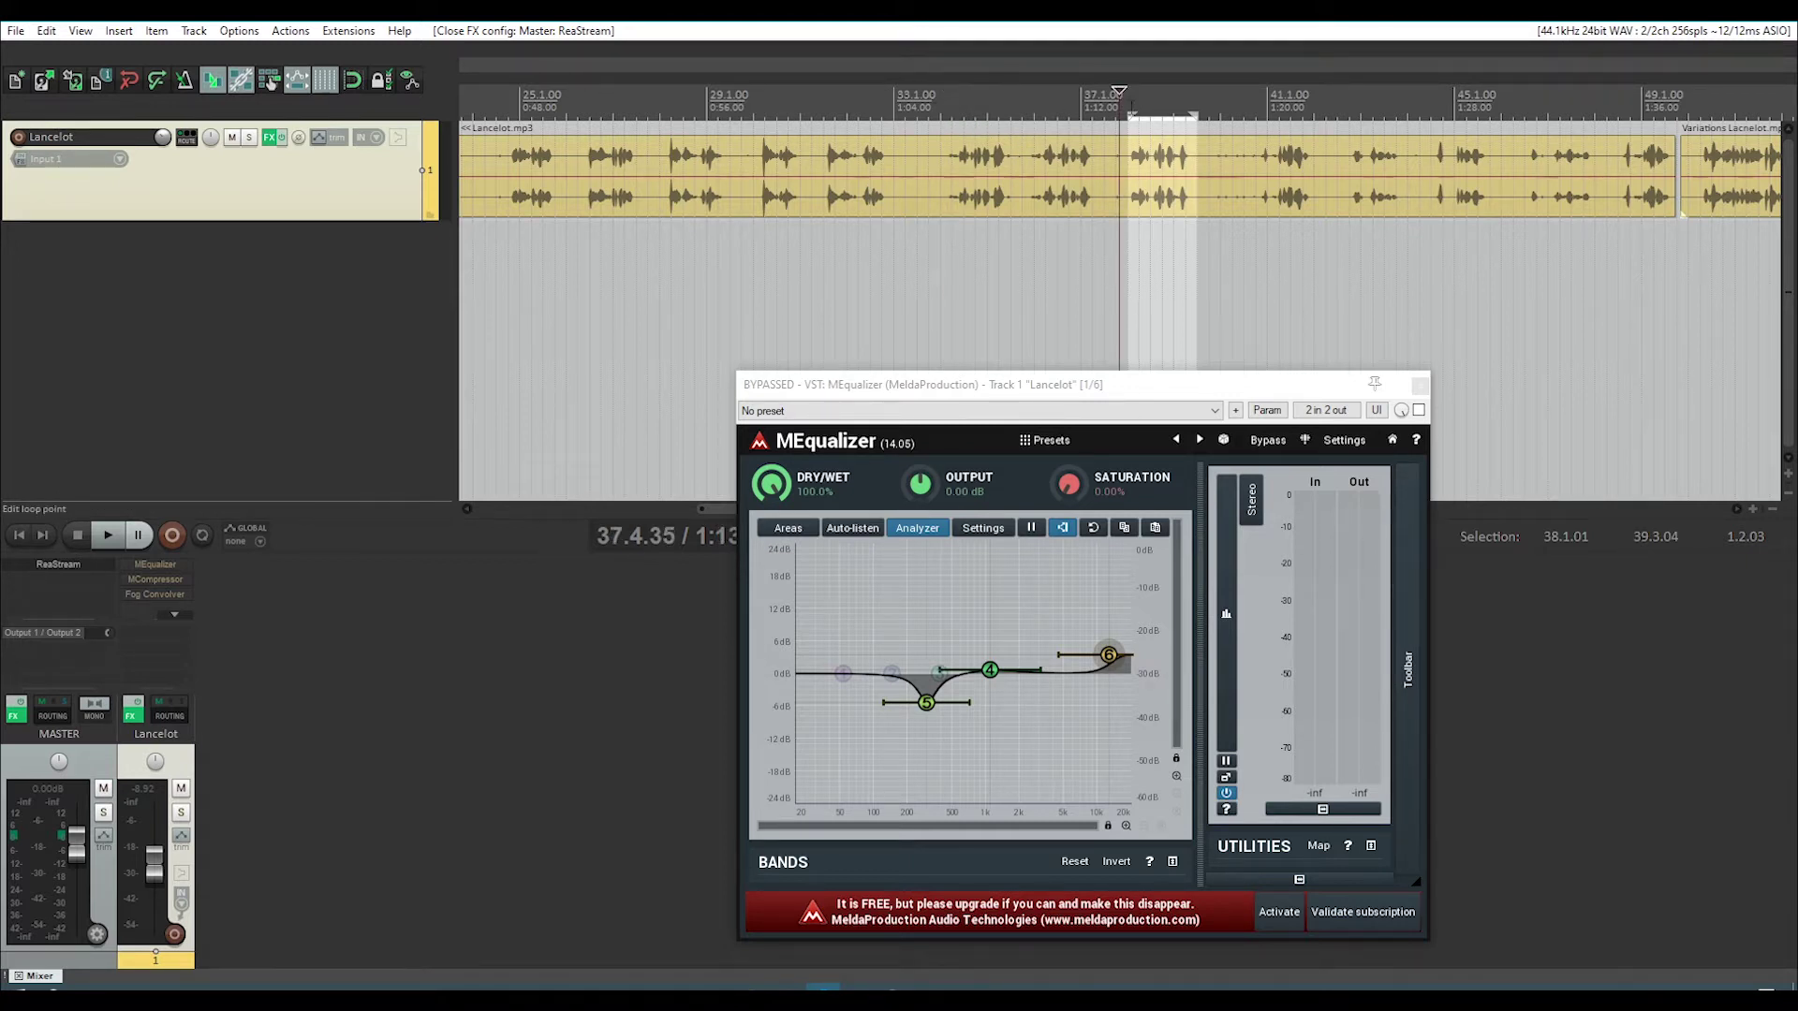
{"action": "left_click_drag", "start_coordinate": [1047, 386], "coordinate": [1010, 349]}
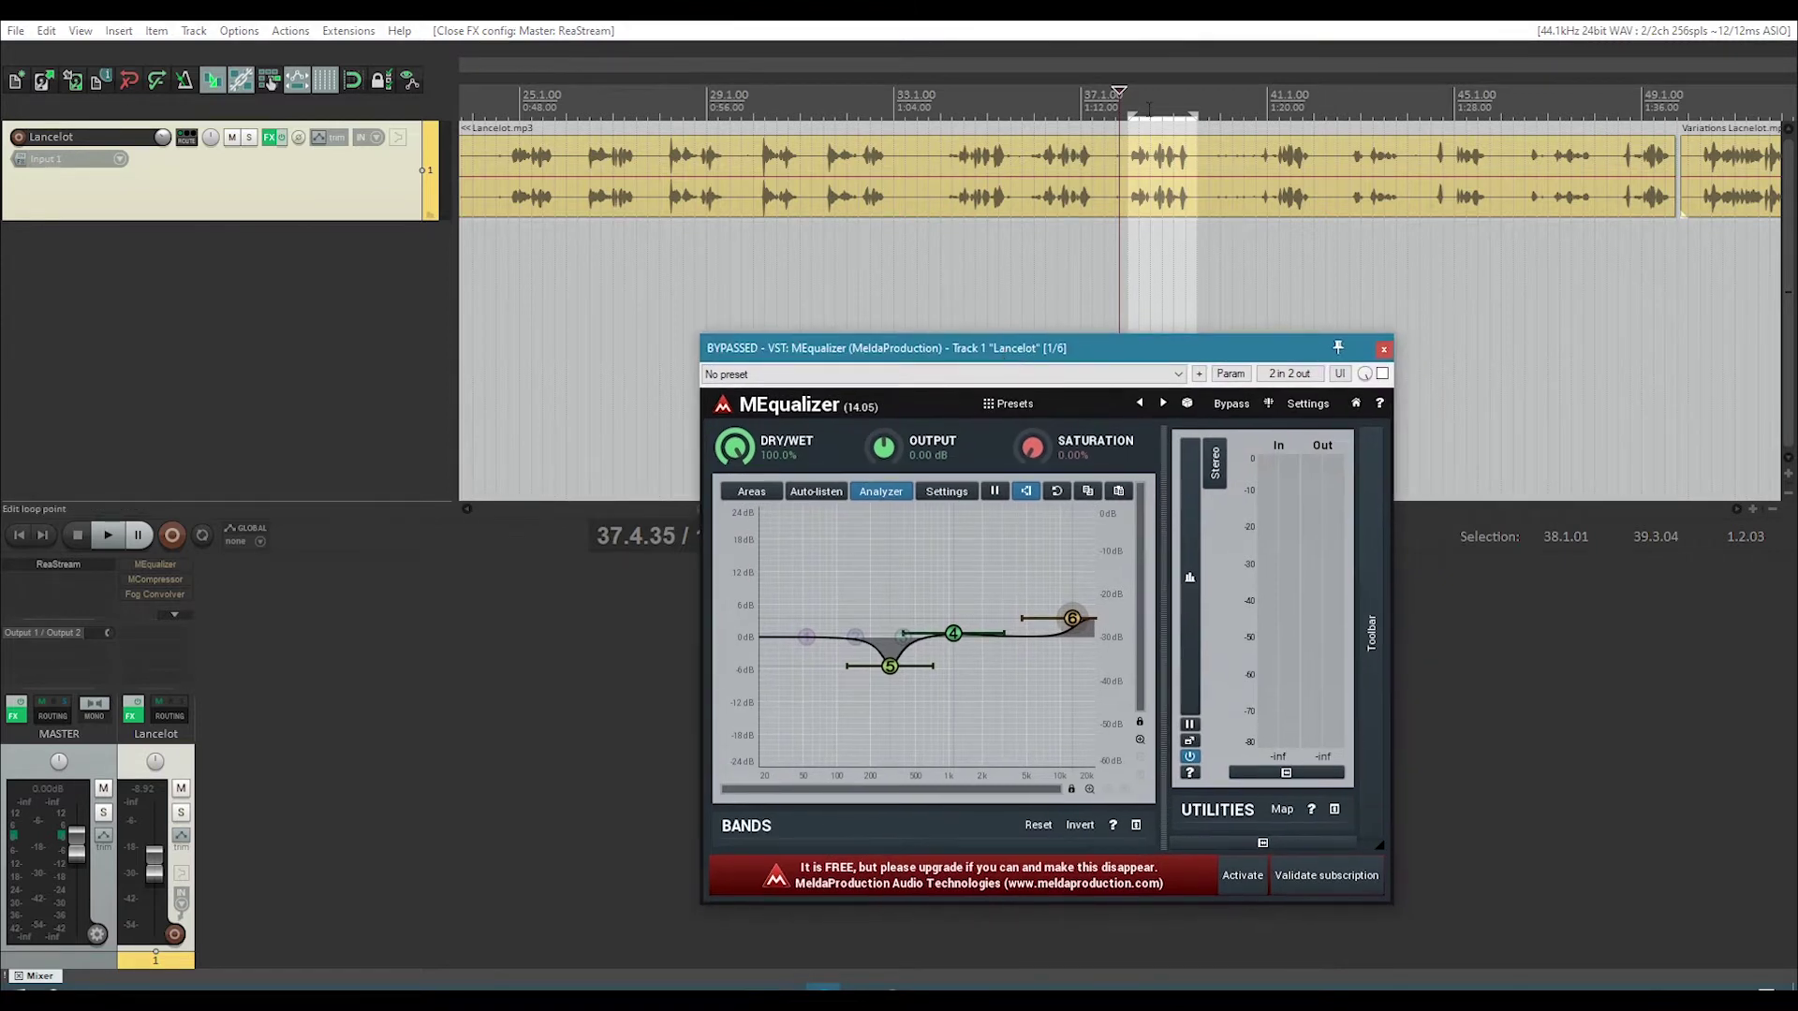
{"action": "left_click", "coordinate": [1137, 38]}
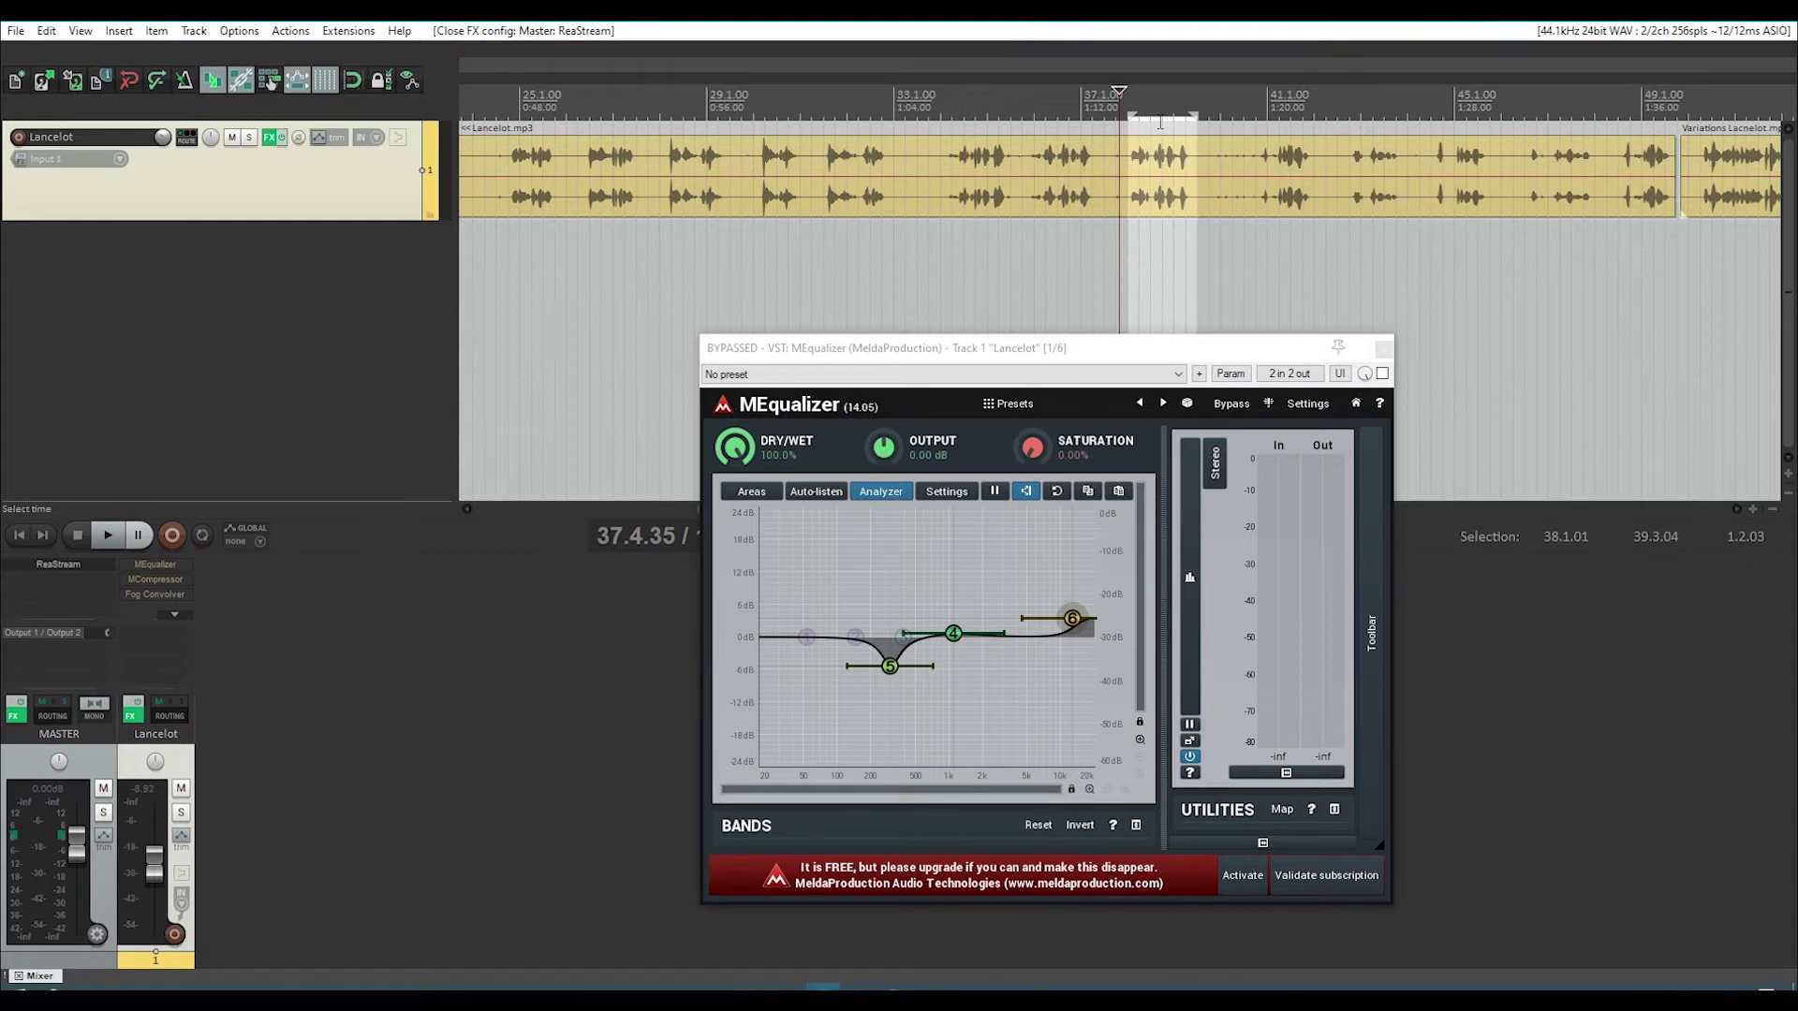
{"action": "key", "text": "space"}
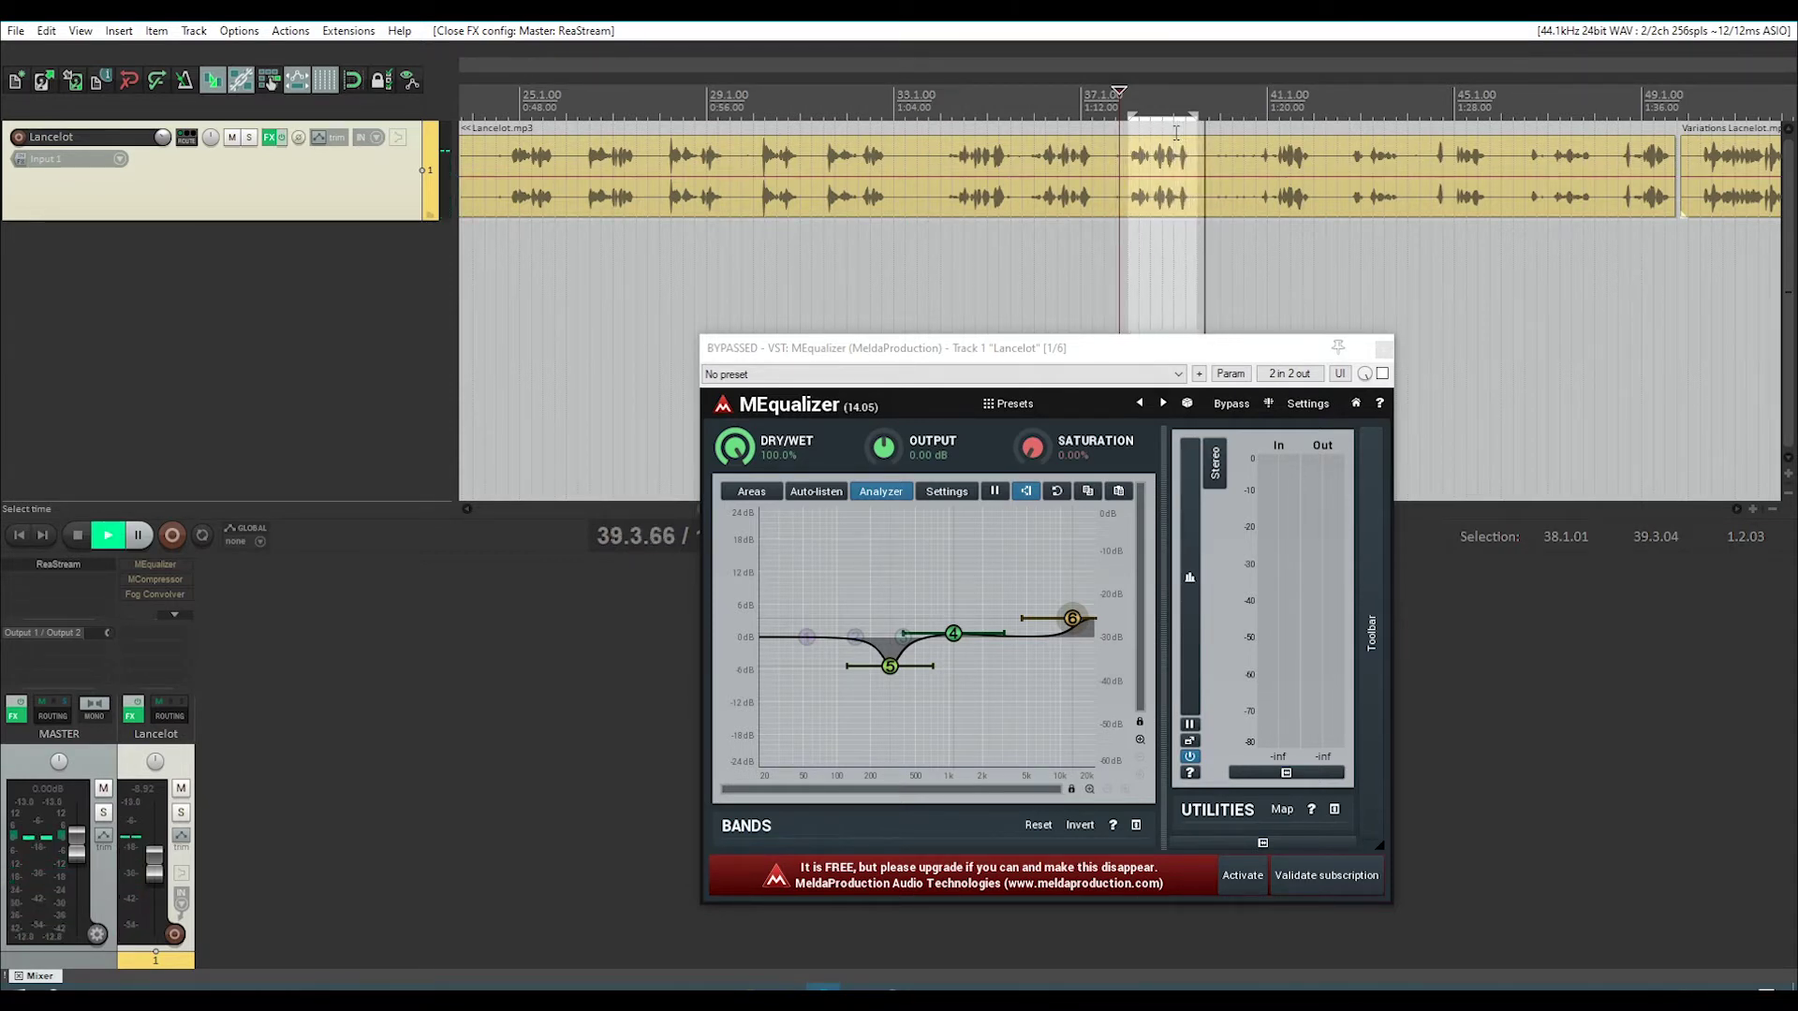
{"action": "key", "text": "space"}
Retune the low-mid dip to about 313 Hz at -5.7 dB and re-enable MEqualizer.
{"action": "left_click_drag", "start_coordinate": [1062, 350], "coordinate": [1097, 338]}
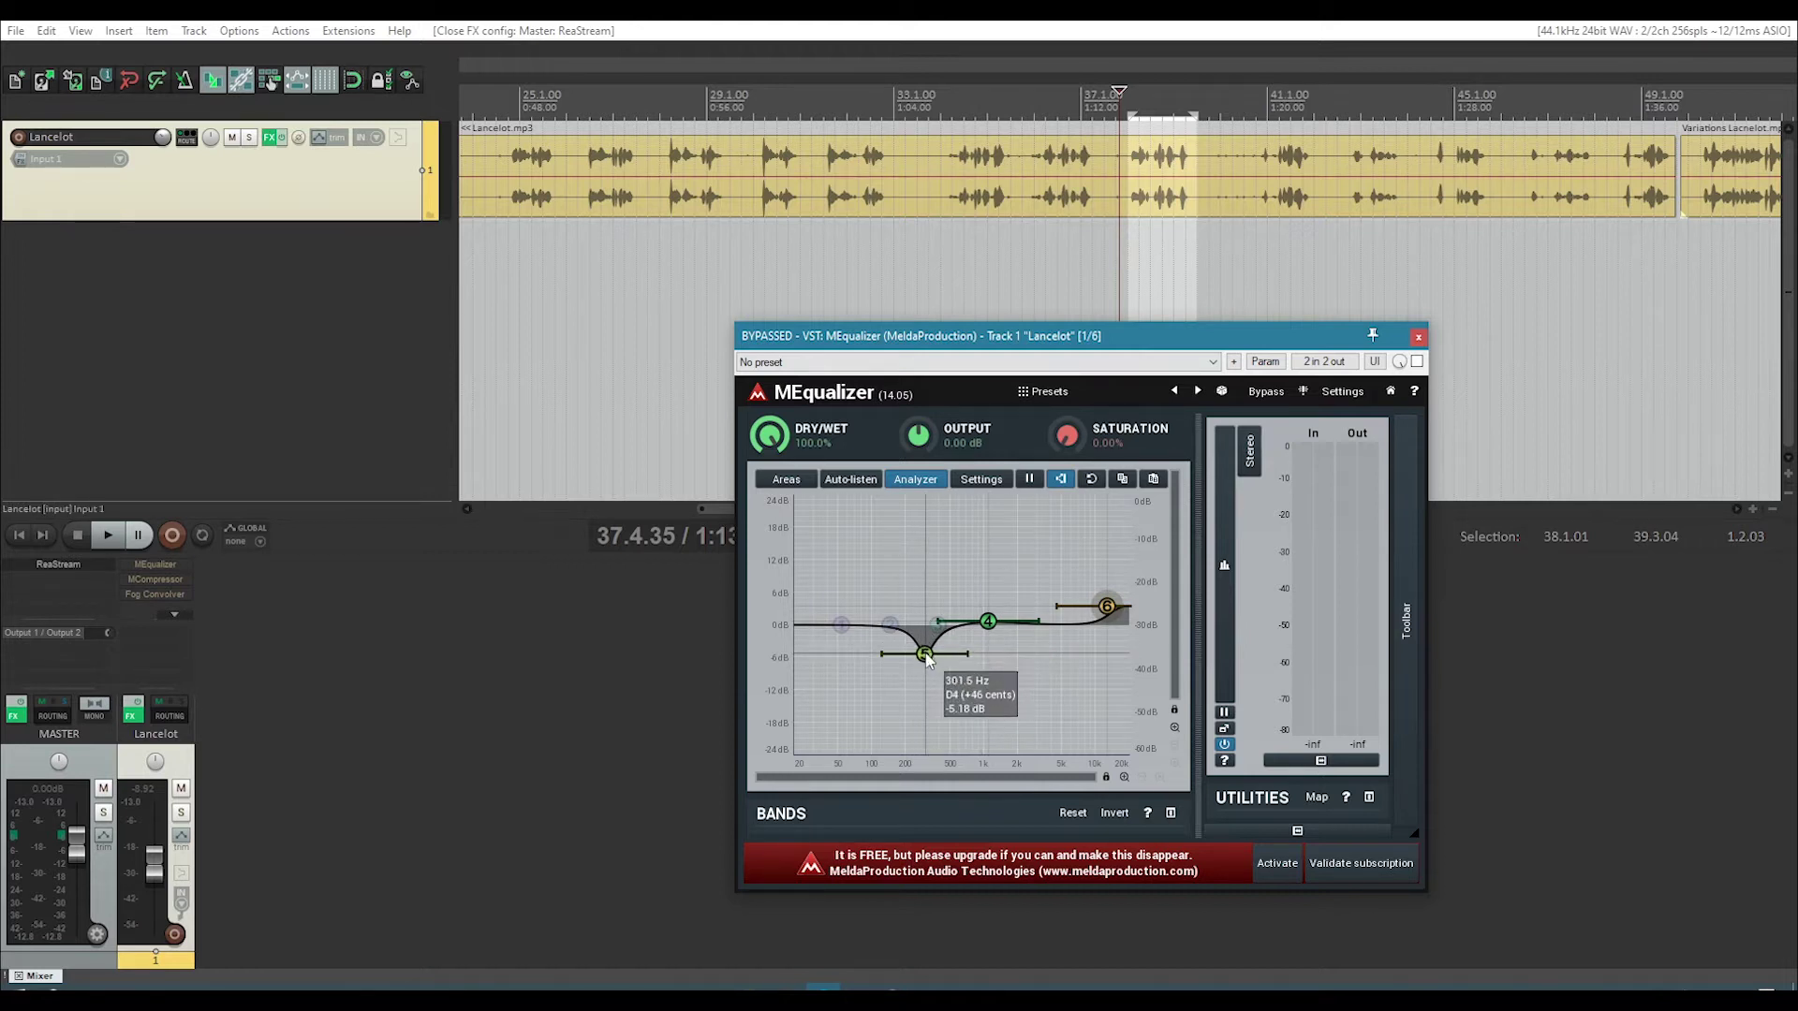
{"action": "left_click_drag", "start_coordinate": [927, 658], "coordinate": [929, 662]}
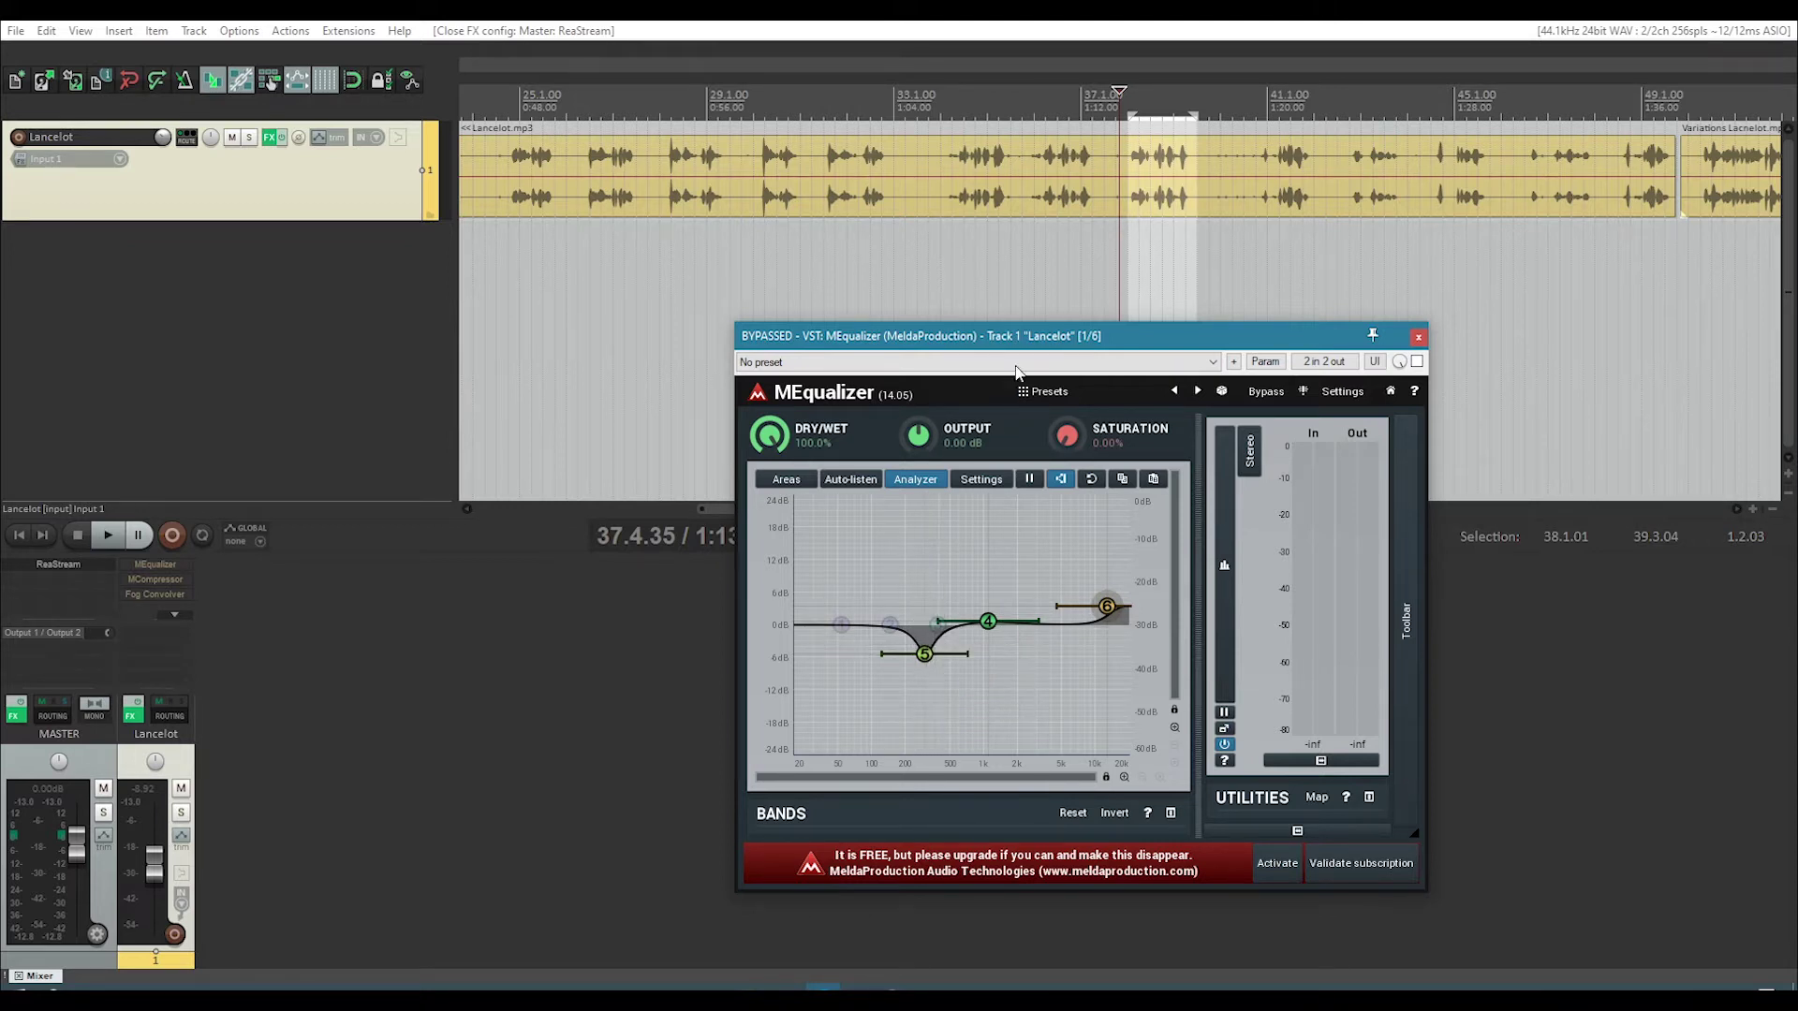
{"action": "left_click_drag", "start_coordinate": [1132, 345], "coordinate": [1028, 342]}
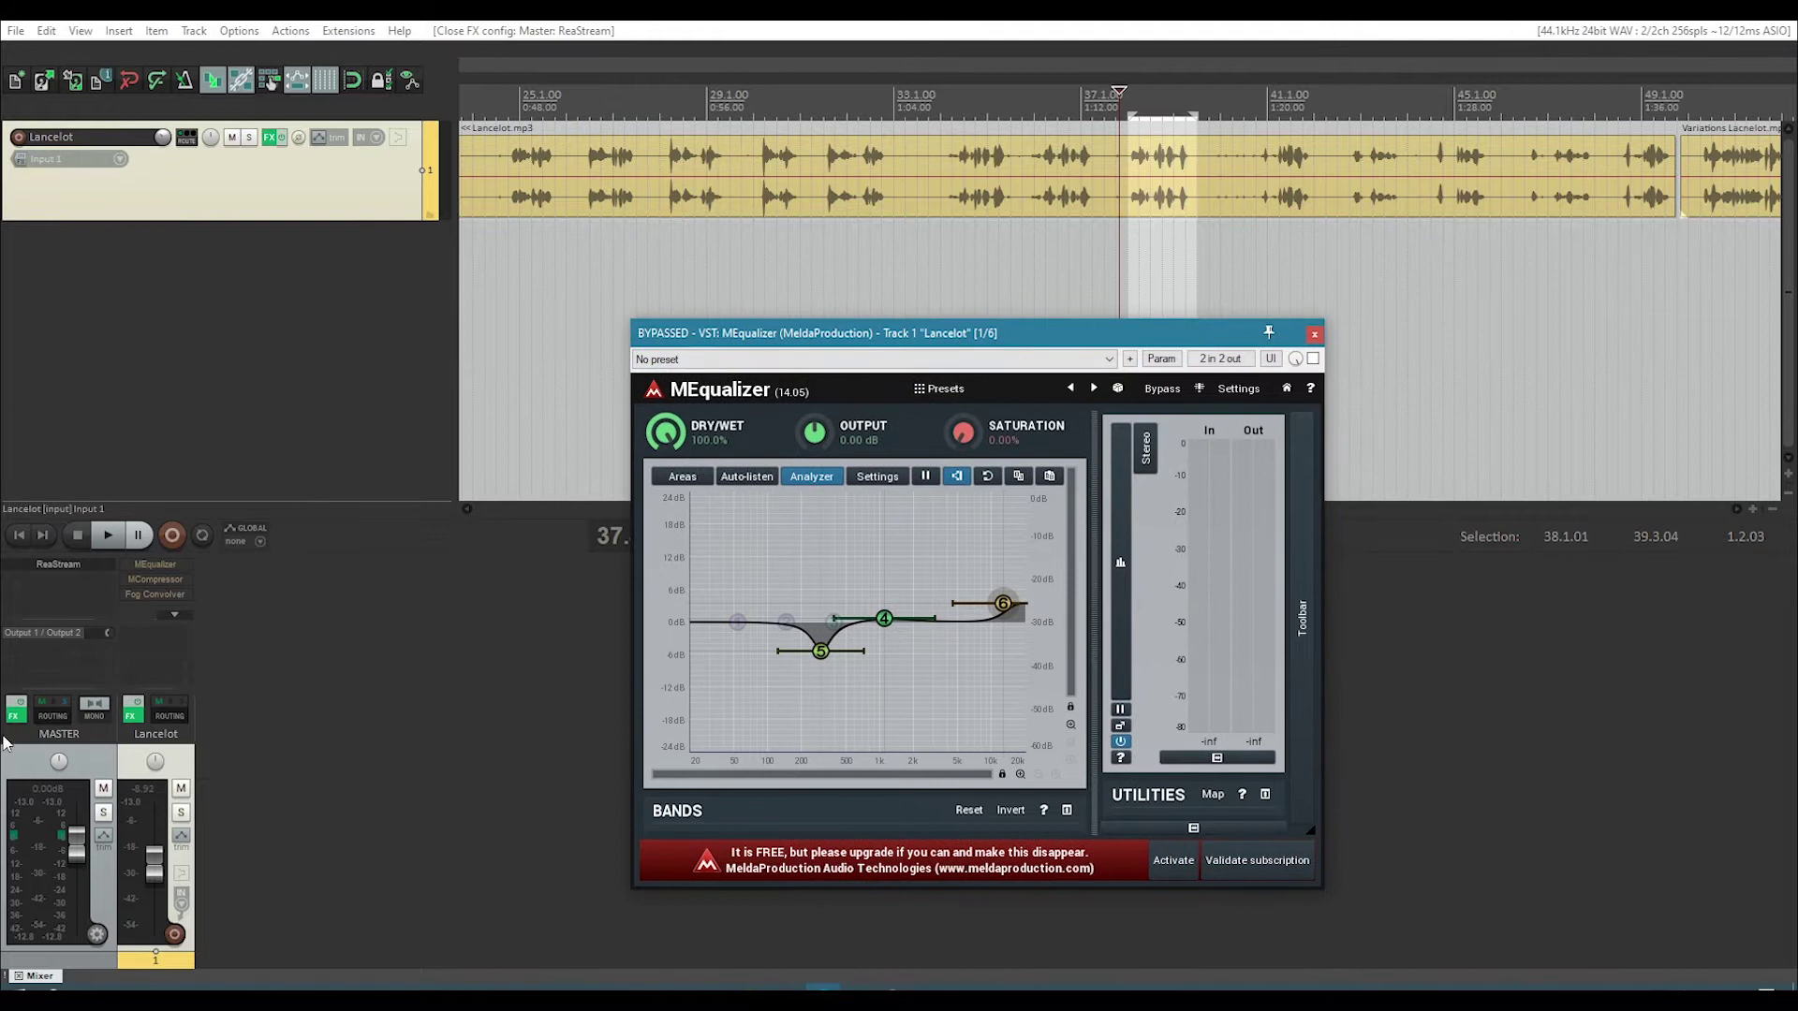
{"action": "left_click", "coordinate": [155, 564], "text": "shift"}
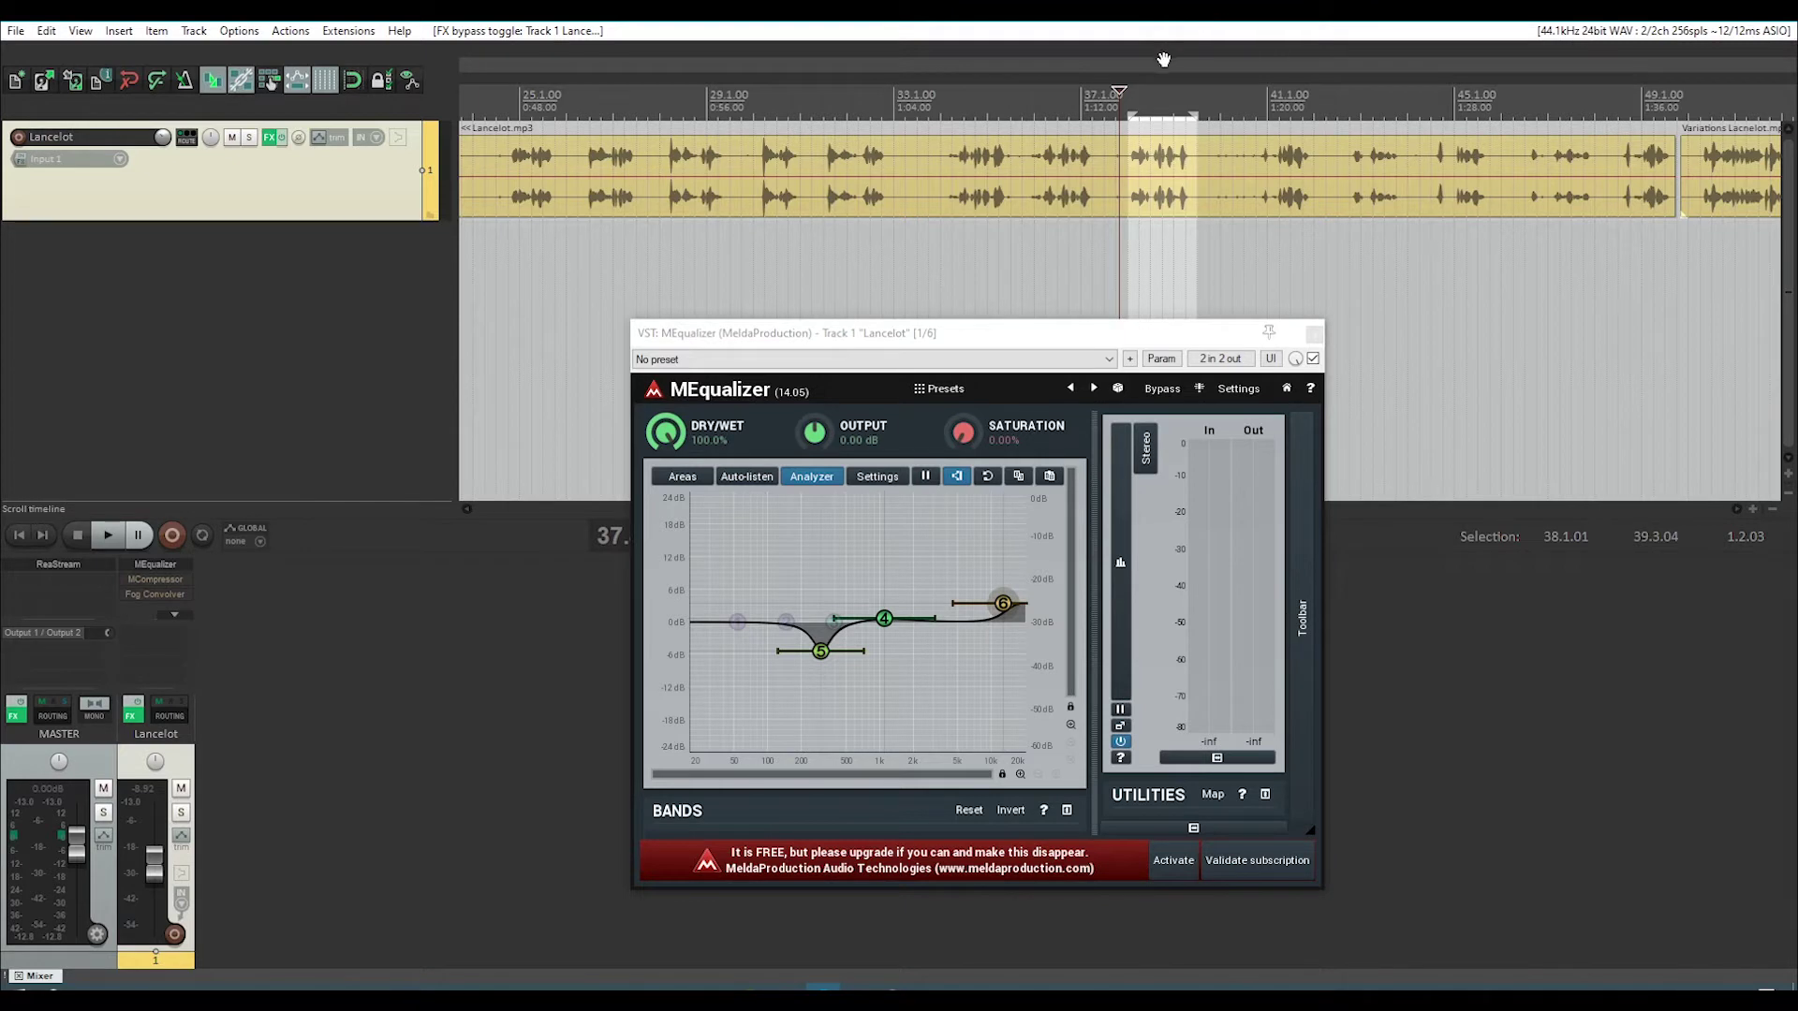
Audition the Lancelot voice with the MEqualizer active.
{"action": "key", "text": "space"}
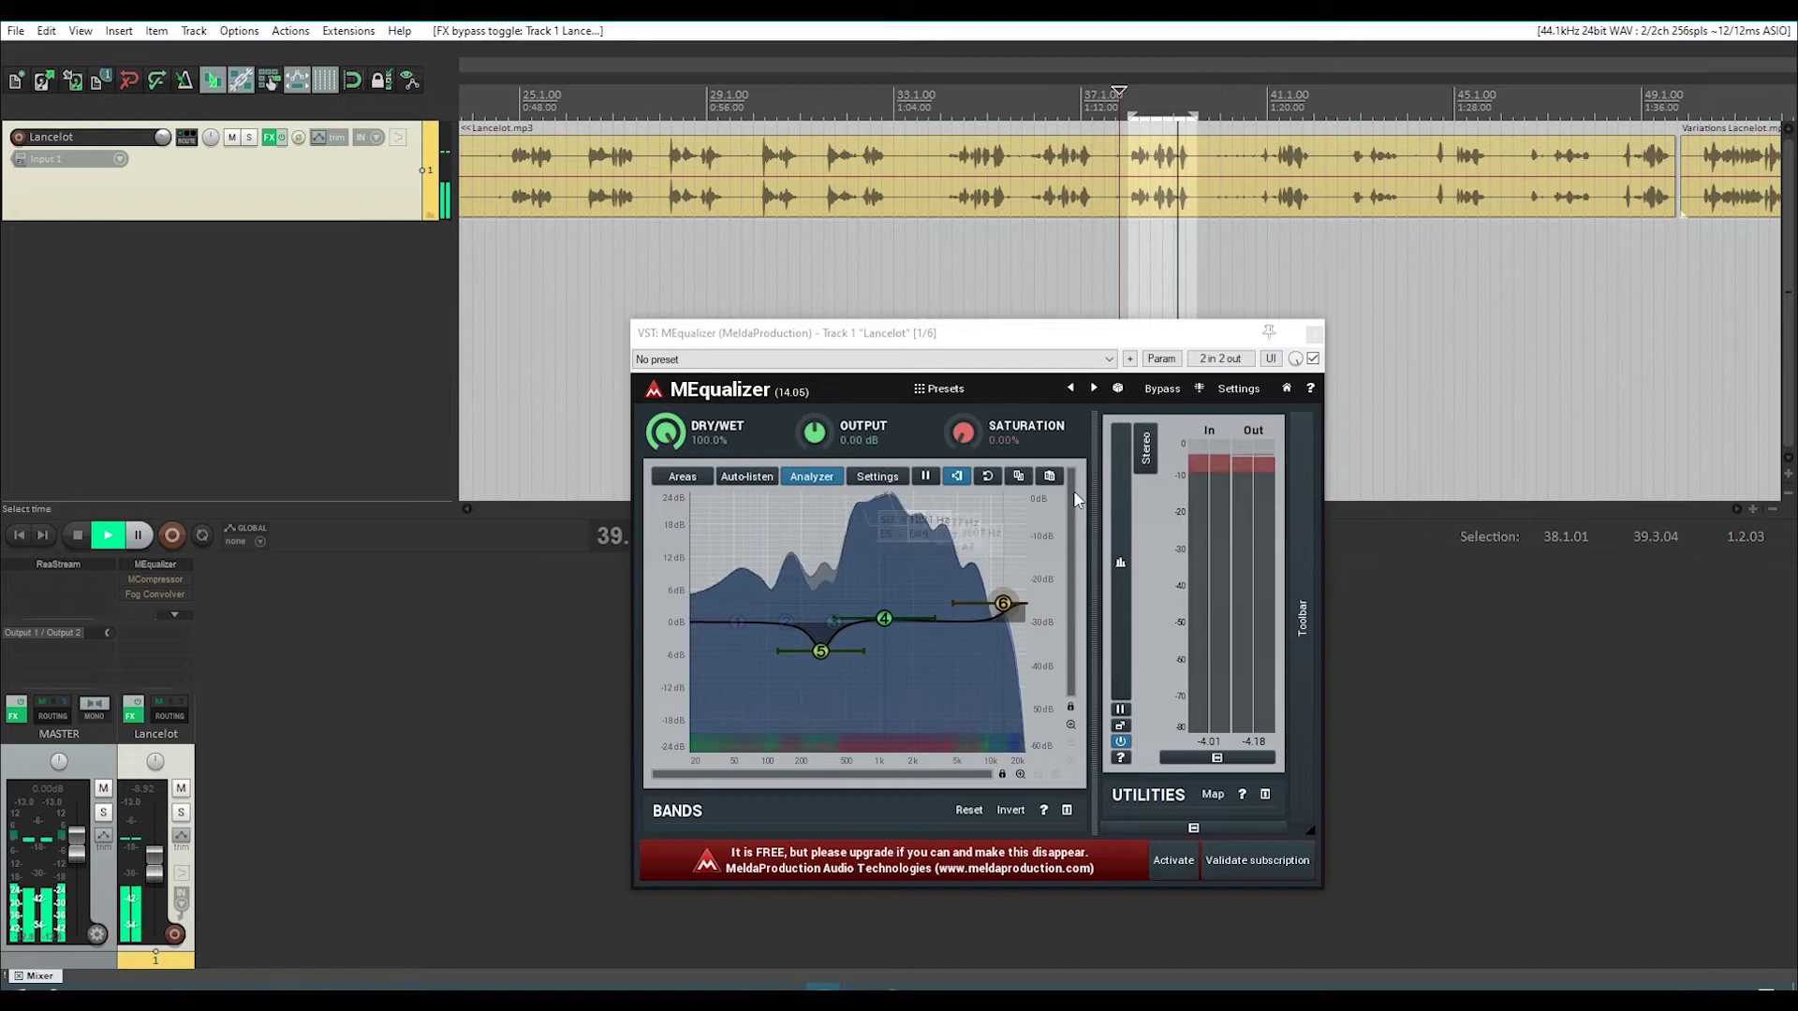
{"action": "key", "text": "space"}
{"action": "left_click_drag", "start_coordinate": [1281, 348], "coordinate": [1351, 325]}
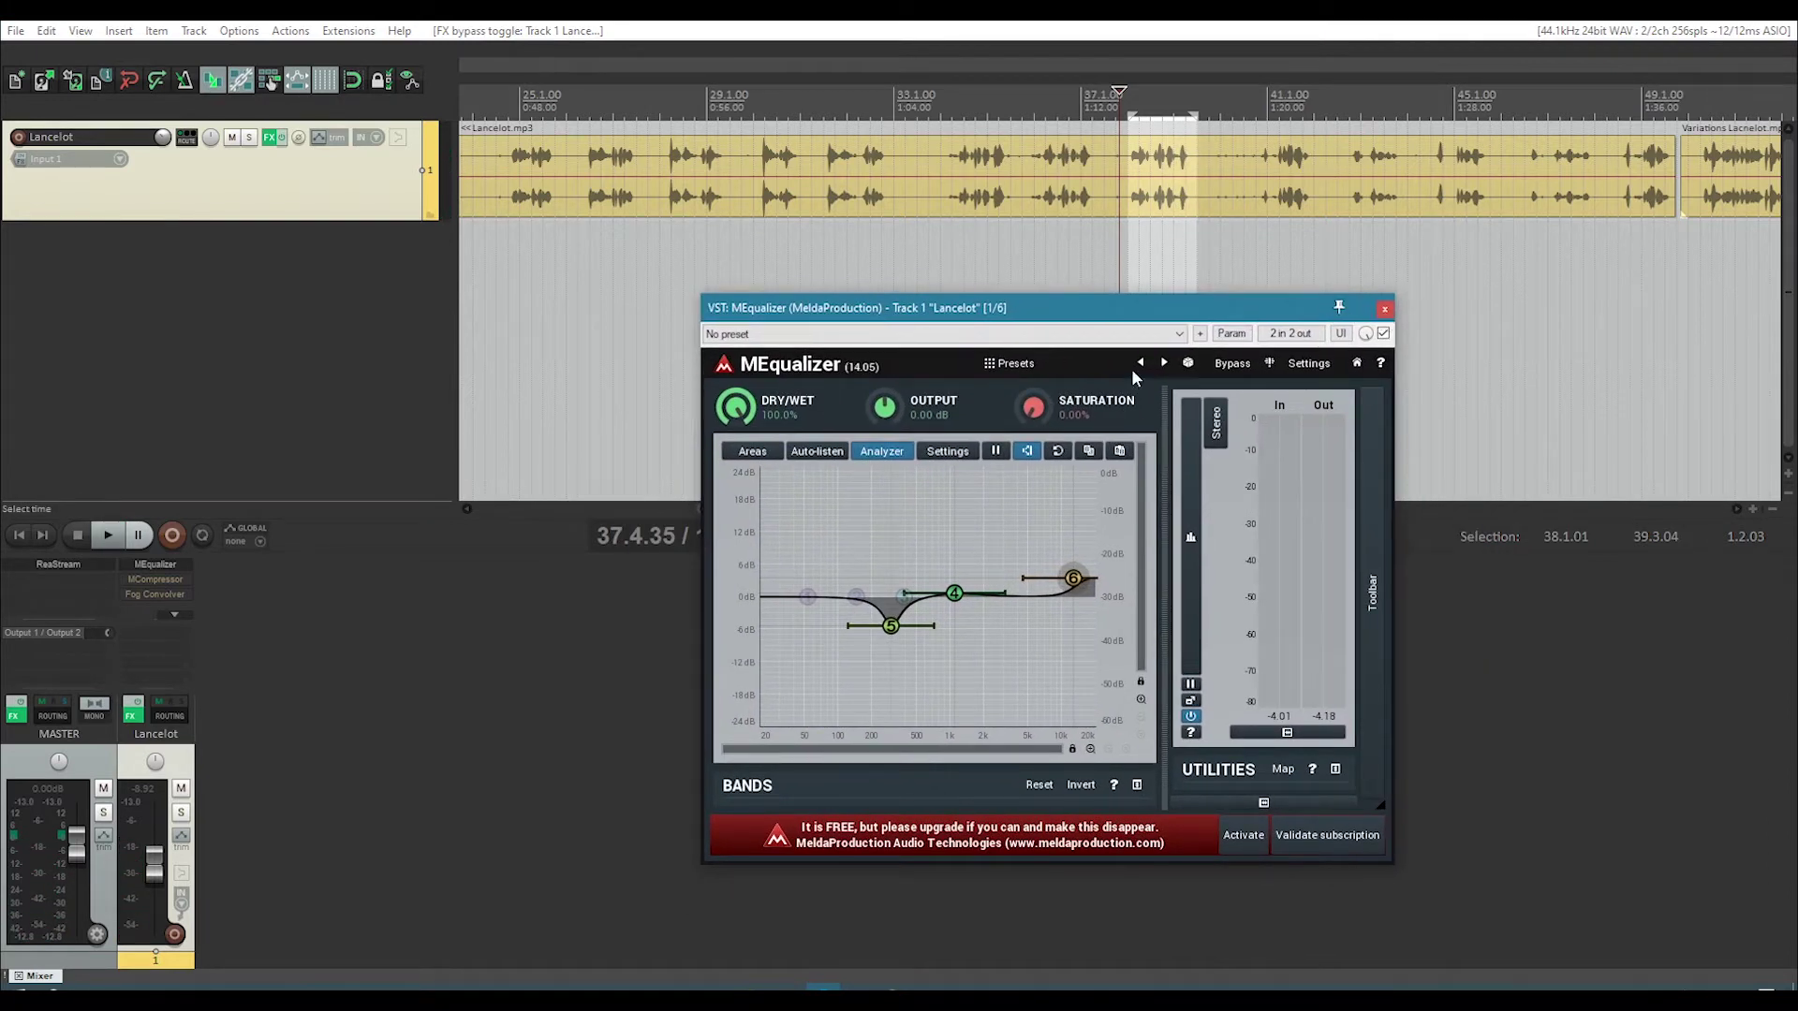
{"action": "left_click_drag", "start_coordinate": [917, 309], "coordinate": [907, 343]}
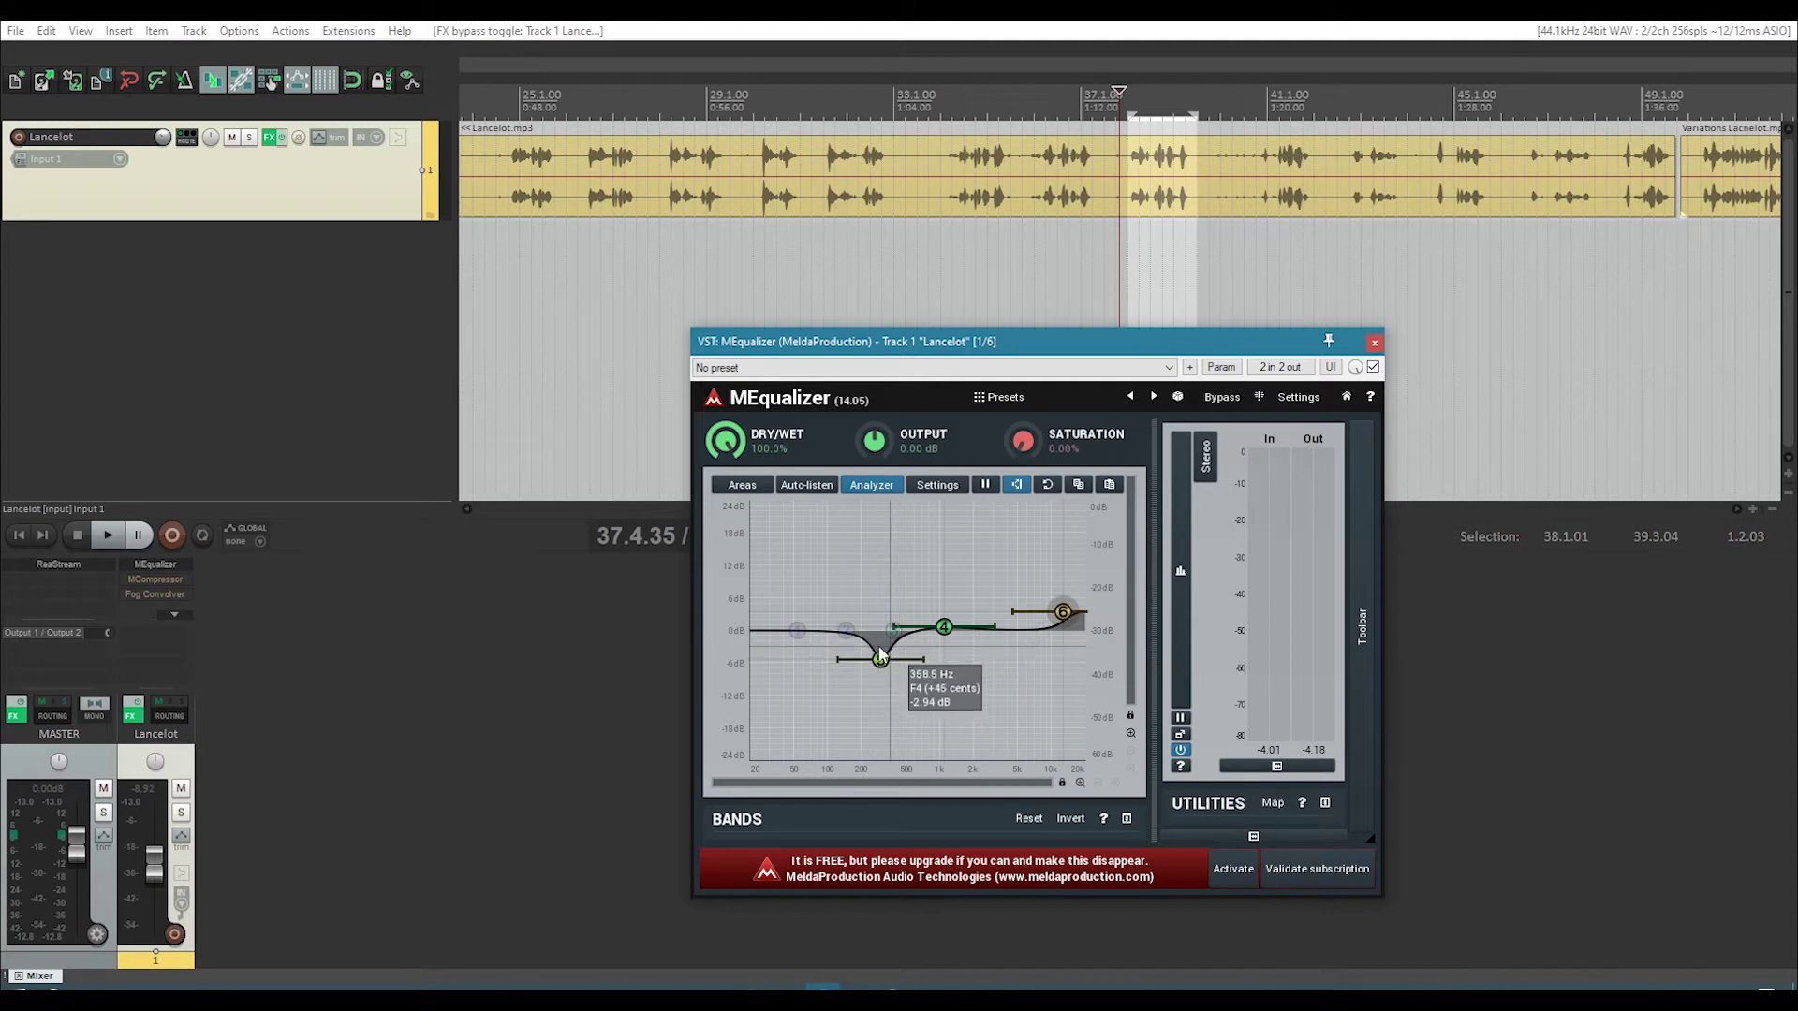
Widen band 5's Q from 1.75 to 1.22 and lift band 6 to 14.4 kHz, +4.32 dB.
{"action": "left_click", "coordinate": [924, 661]}
{"action": "mouse_move", "coordinate": [924, 661]}
{"action": "left_mouse_down"}
{"action": "mouse_move", "coordinate": [1021, 661]}
{"action": "mouse_move", "coordinate": [931, 660]}
{"action": "left_mouse_up"}
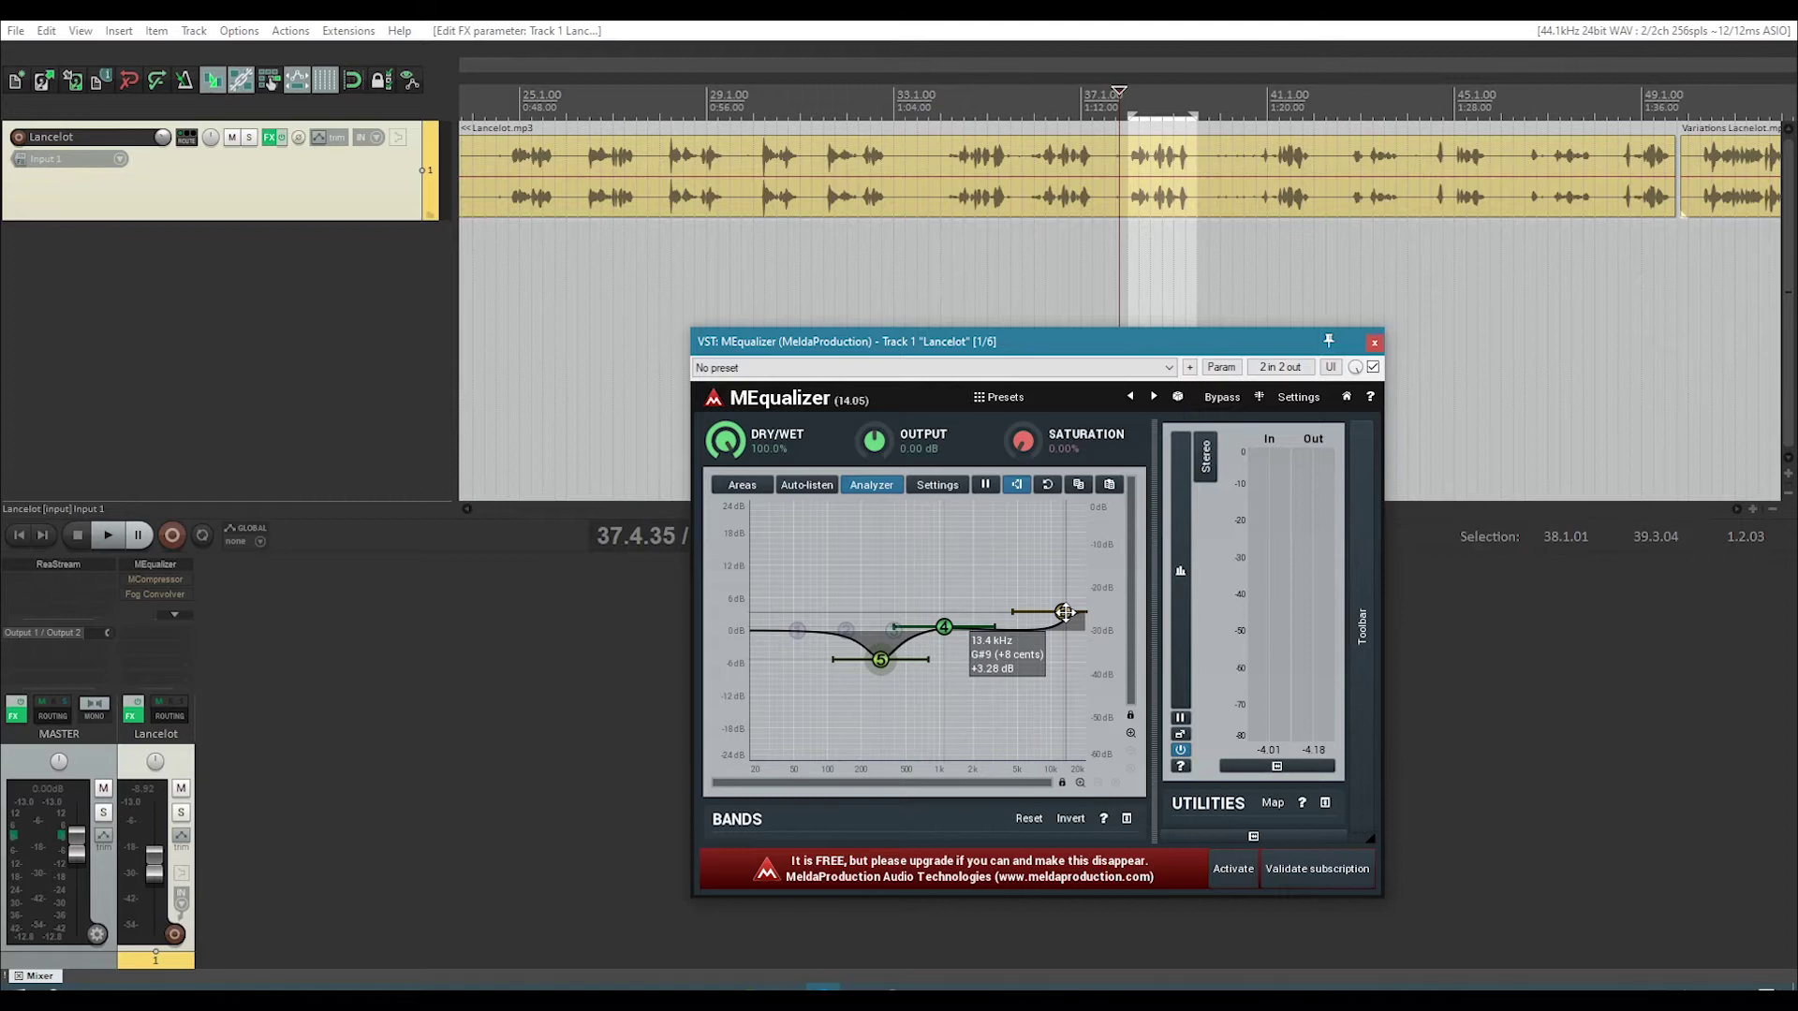
{"action": "mouse_move", "coordinate": [1063, 611]}
{"action": "left_mouse_down"}
{"action": "mouse_move", "coordinate": [1003, 554]}
{"action": "mouse_move", "coordinate": [1055, 608]}
{"action": "mouse_move", "coordinate": [1081, 591]}
{"action": "left_mouse_up"}
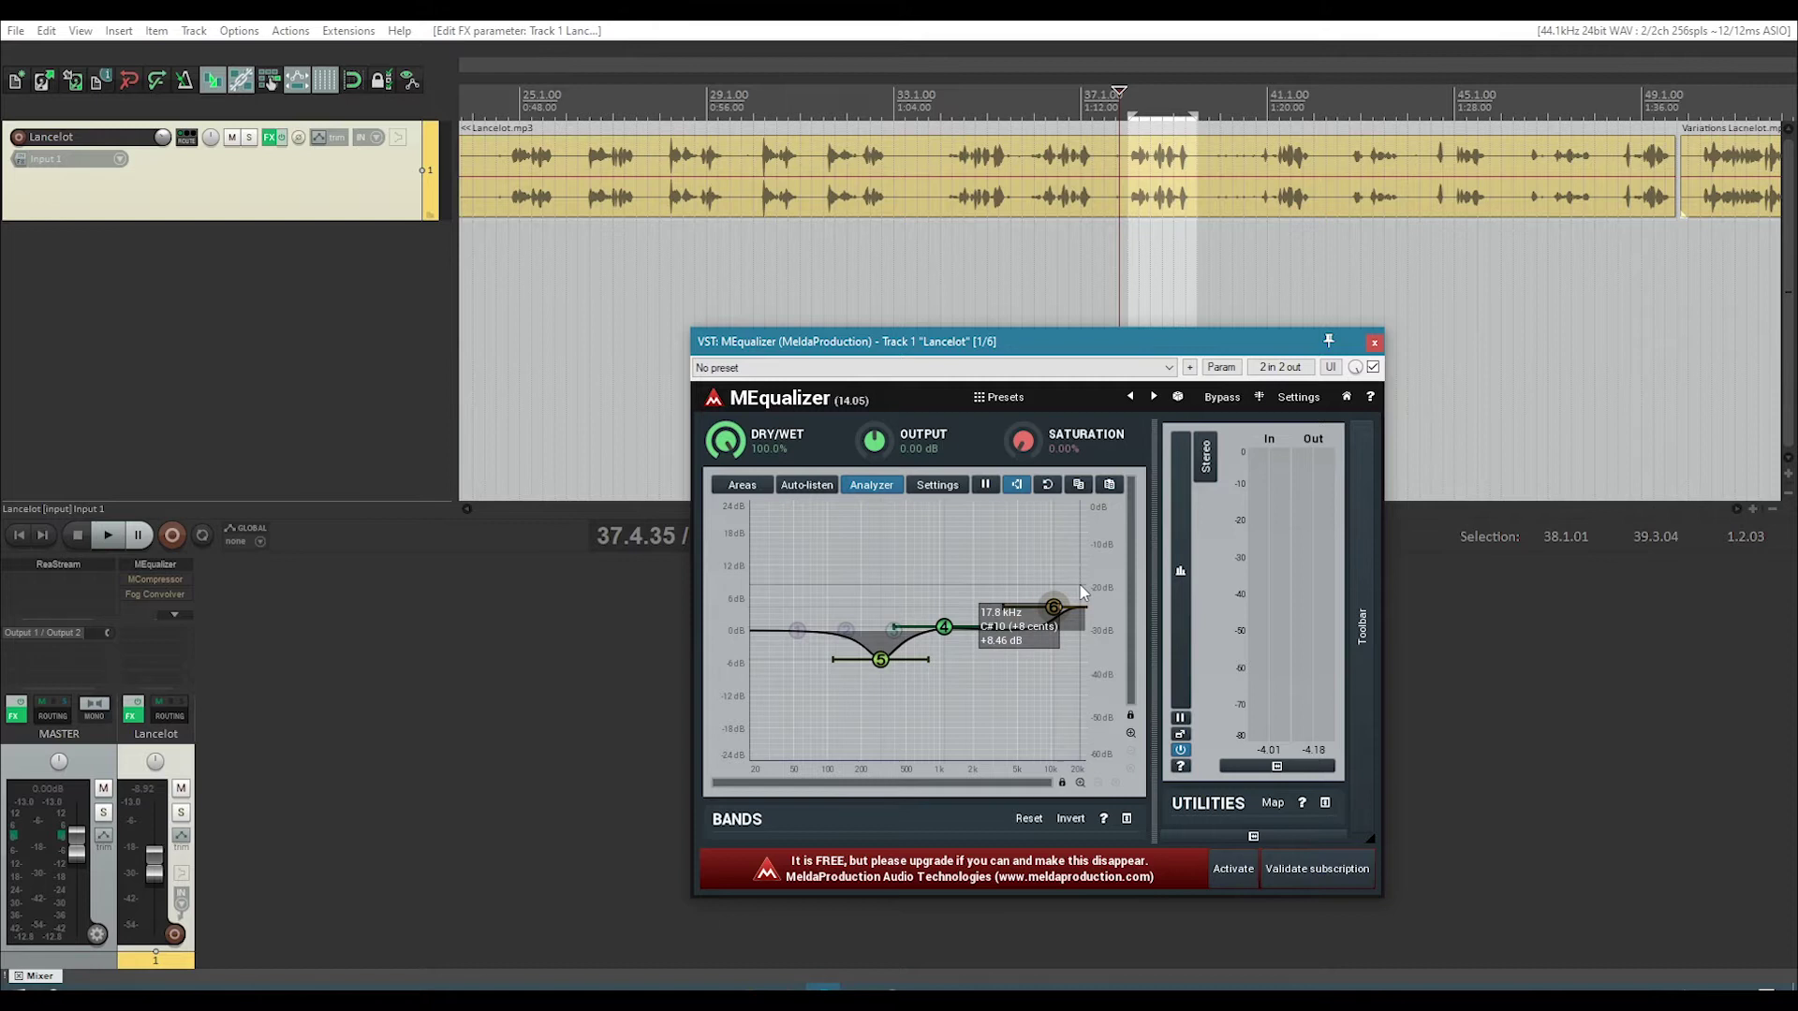
{"action": "left_click", "coordinate": [1373, 343]}
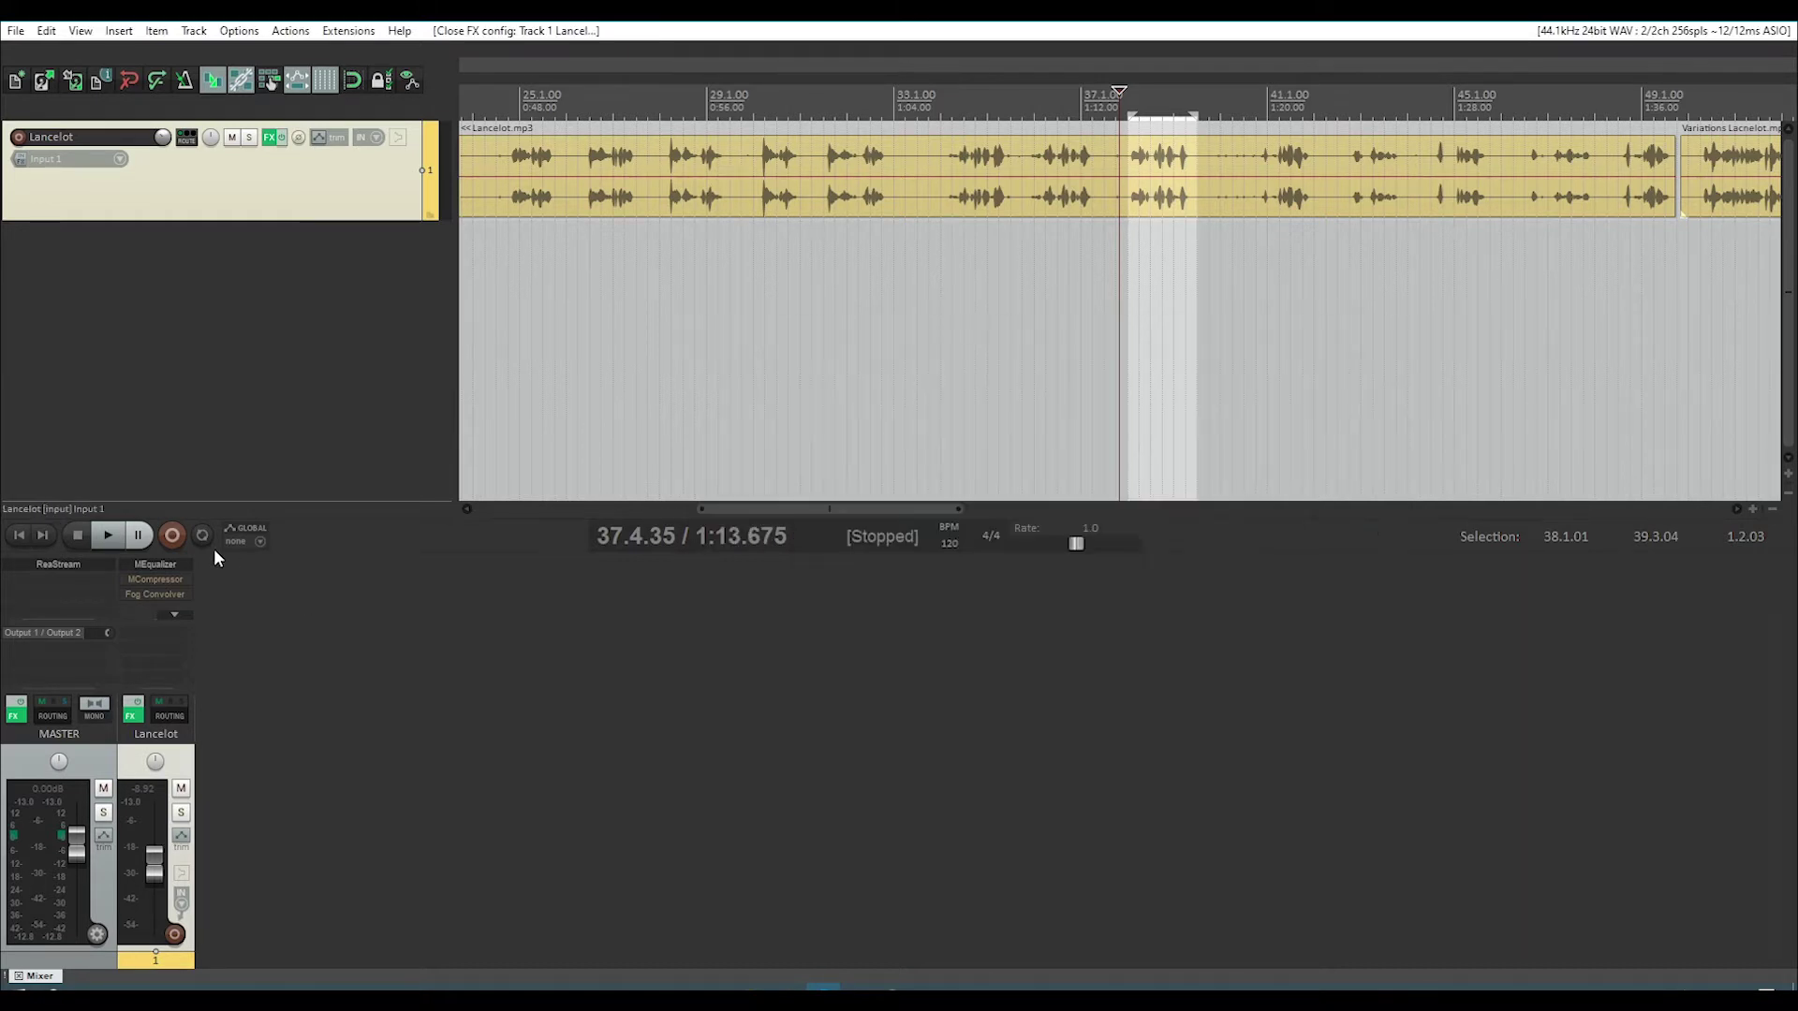
Enable MCompressor, audition the voice from just inside the loop, and bring up Fog Convolver.
{"action": "left_click", "coordinate": [148, 579], "text": "ctrl"}
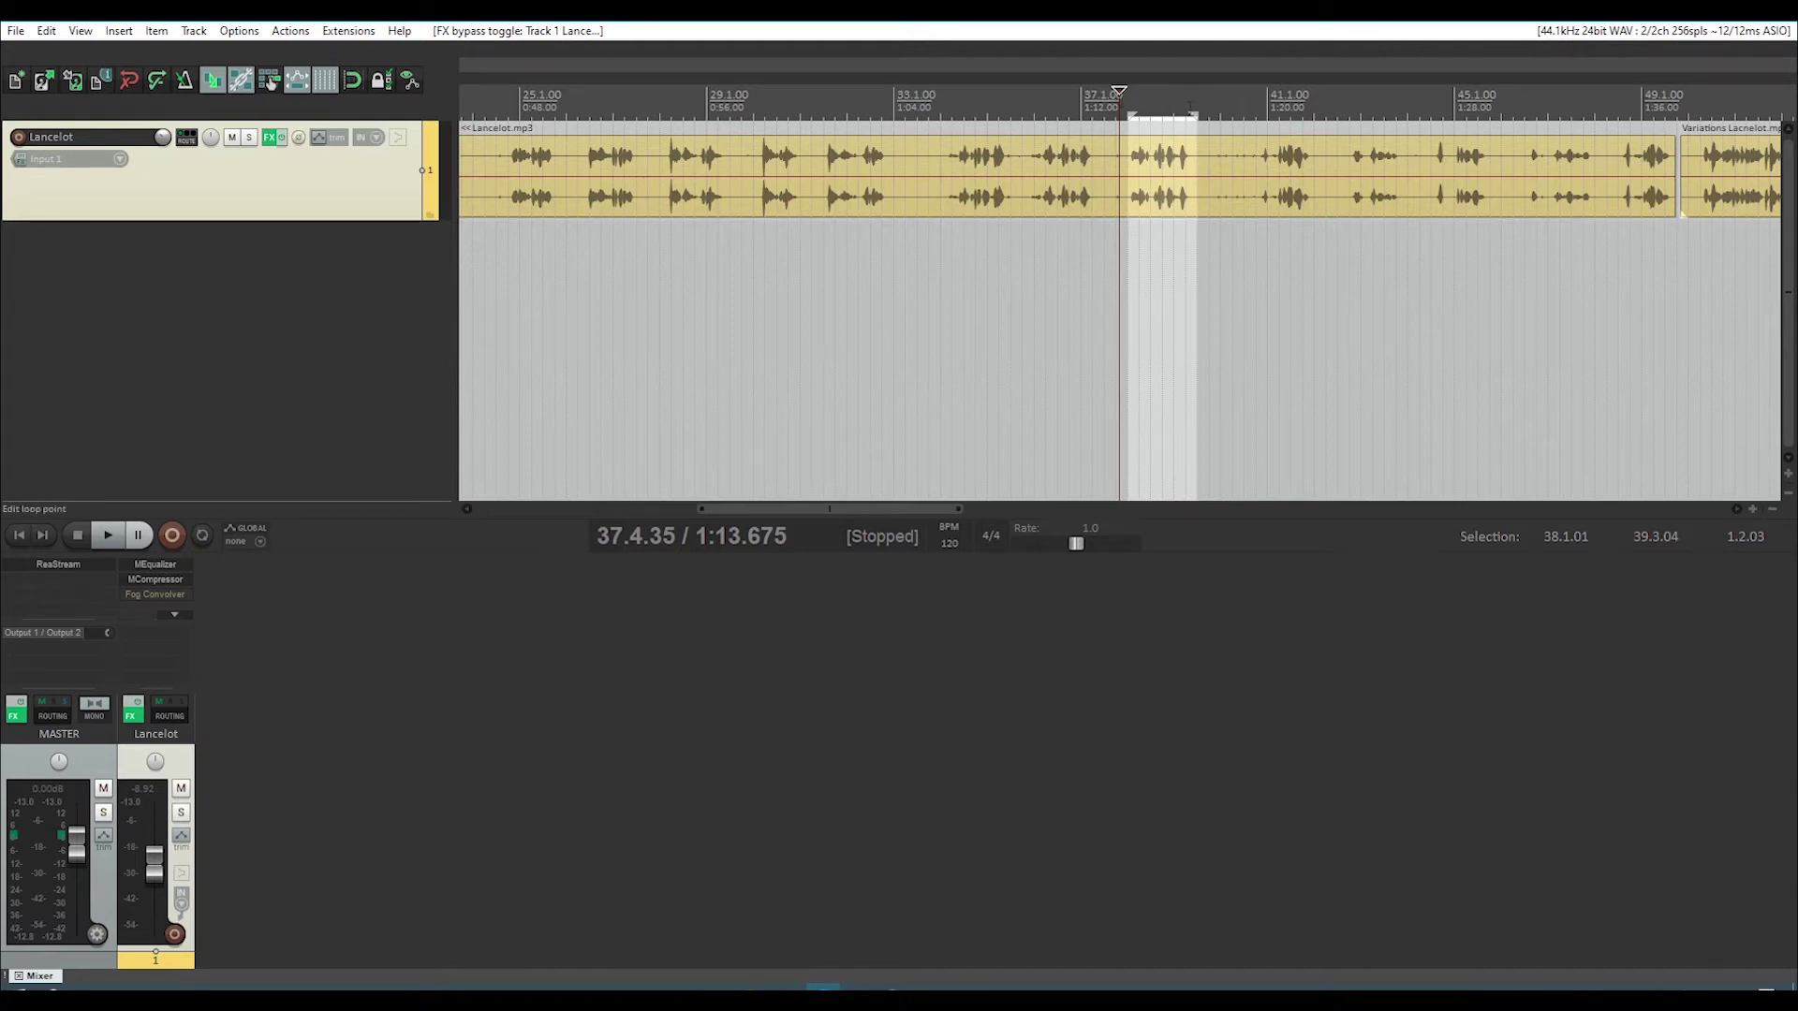
{"action": "left_click", "coordinate": [1121, 94]}
{"action": "key", "text": "space"}
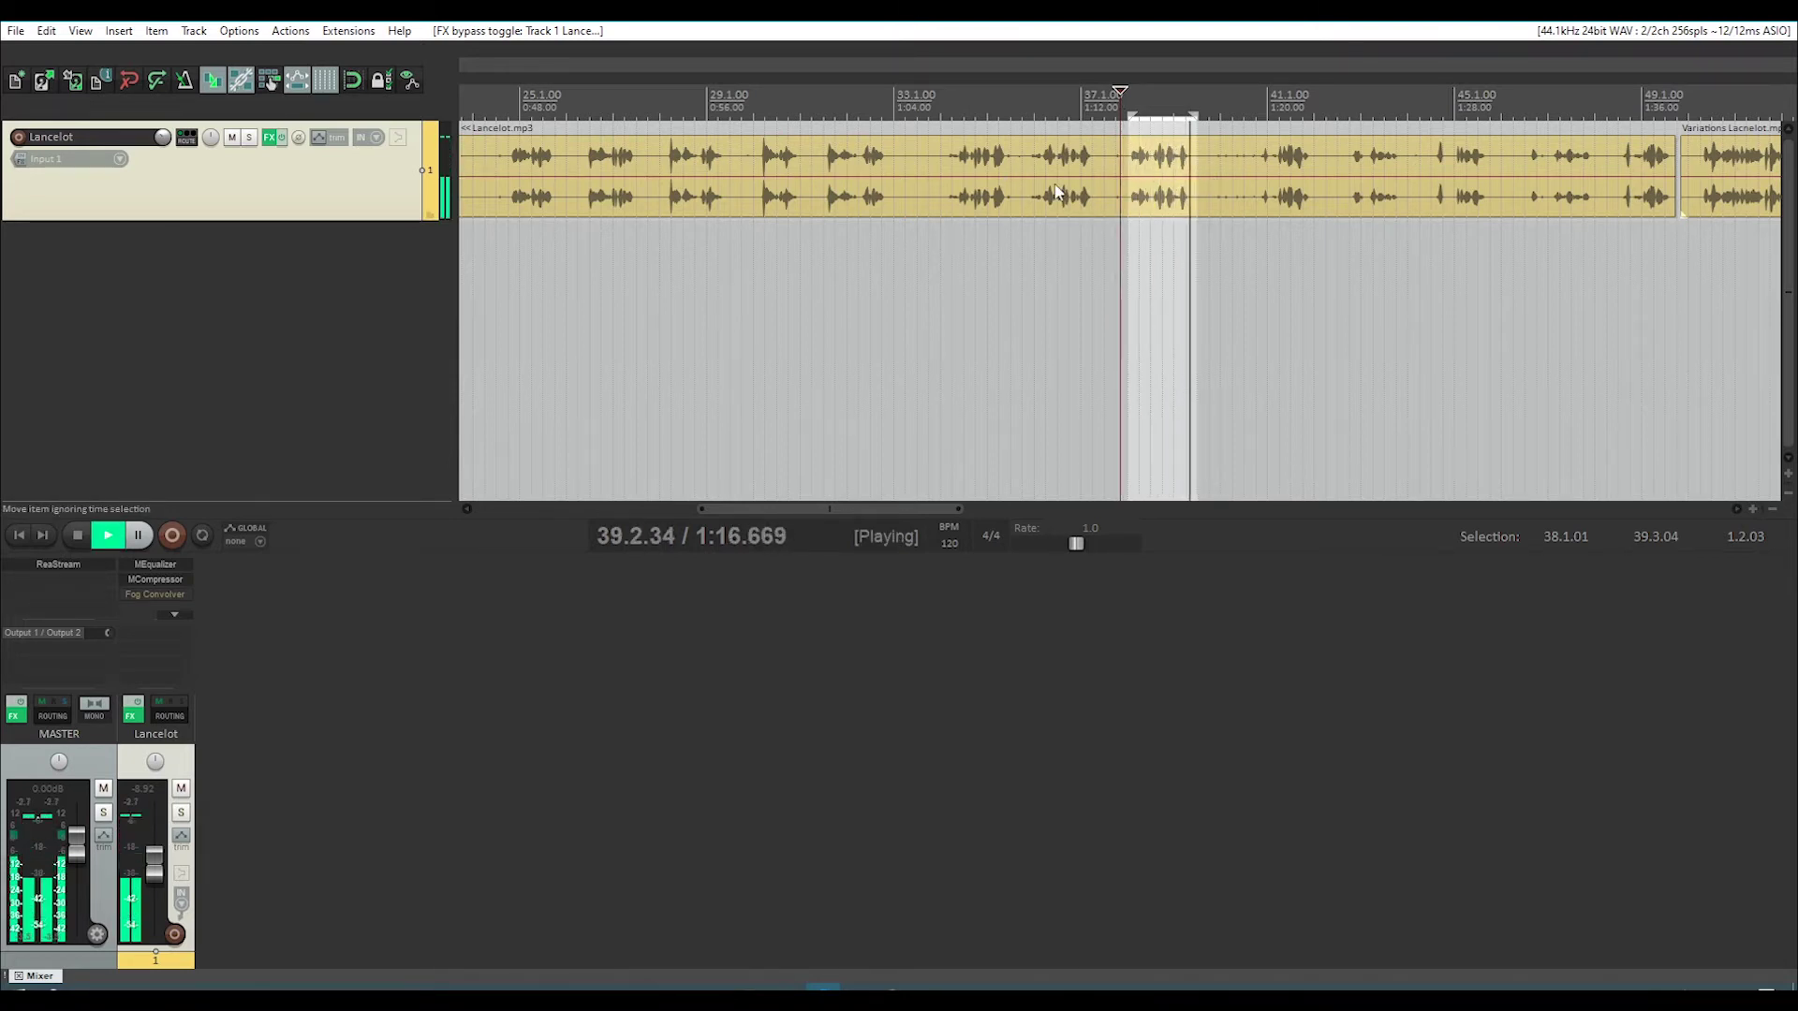
{"action": "key", "text": "space"}
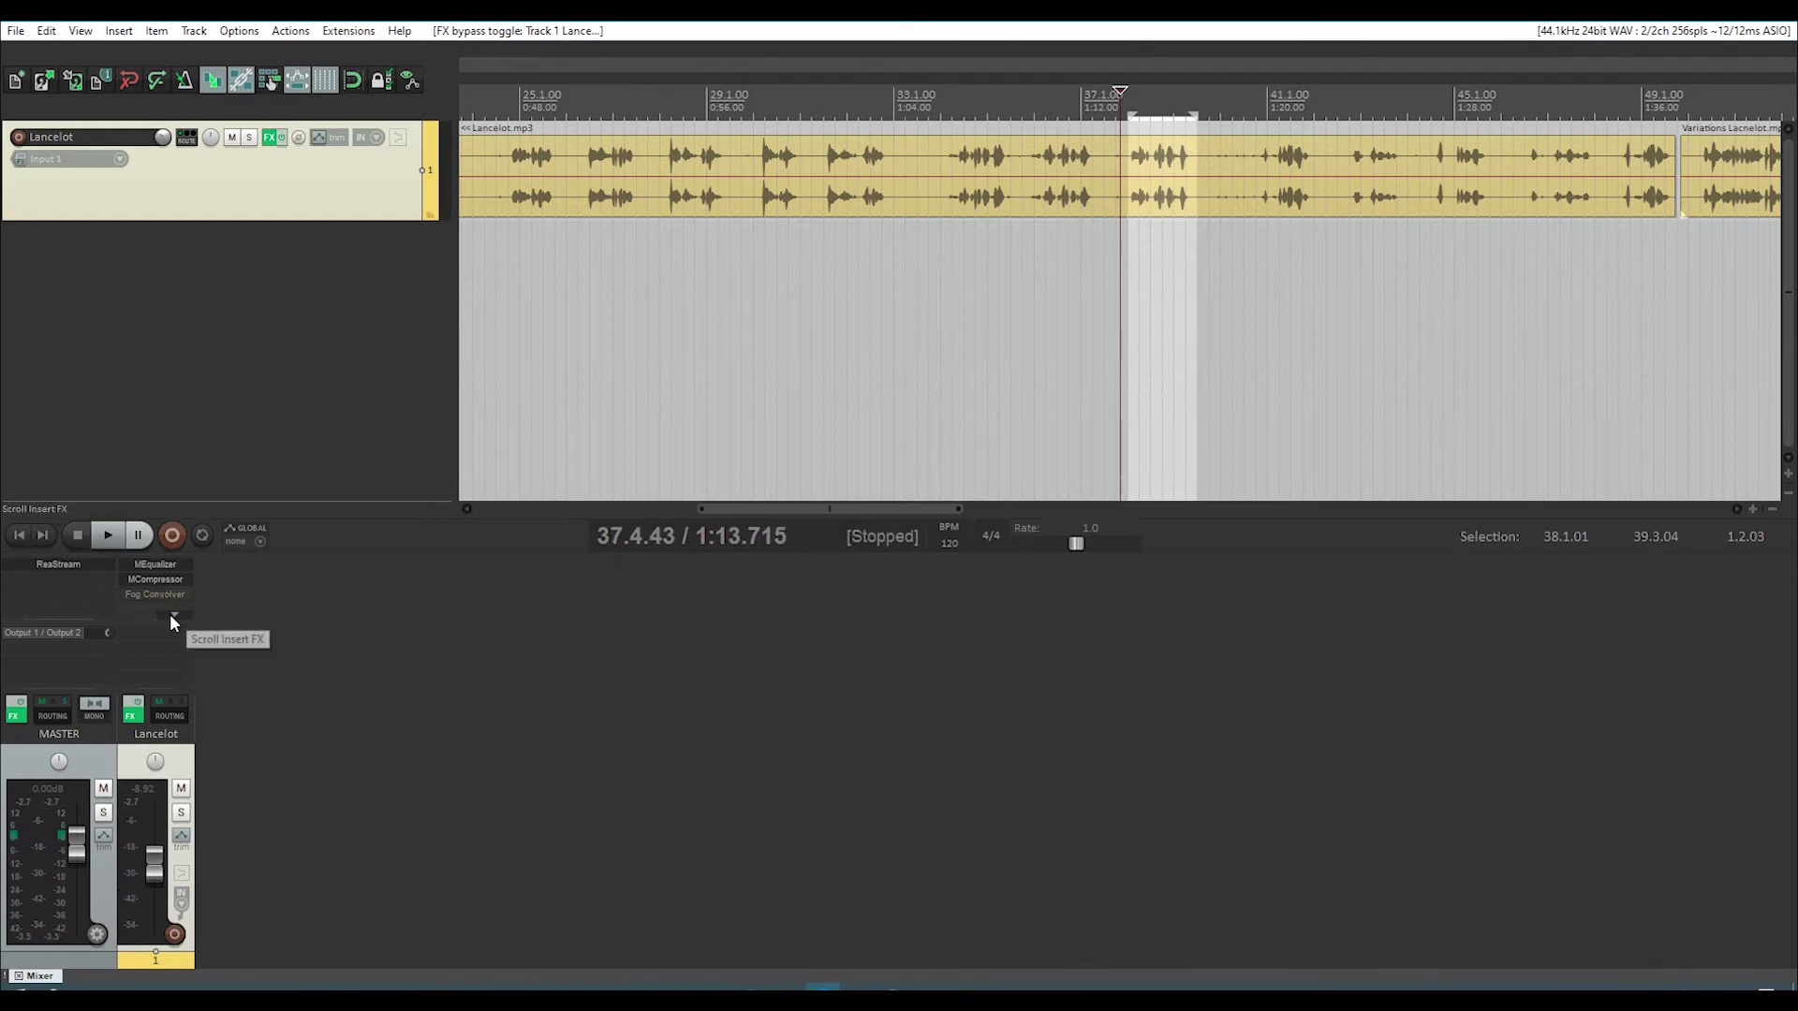
{"action": "left_click", "coordinate": [172, 614]}
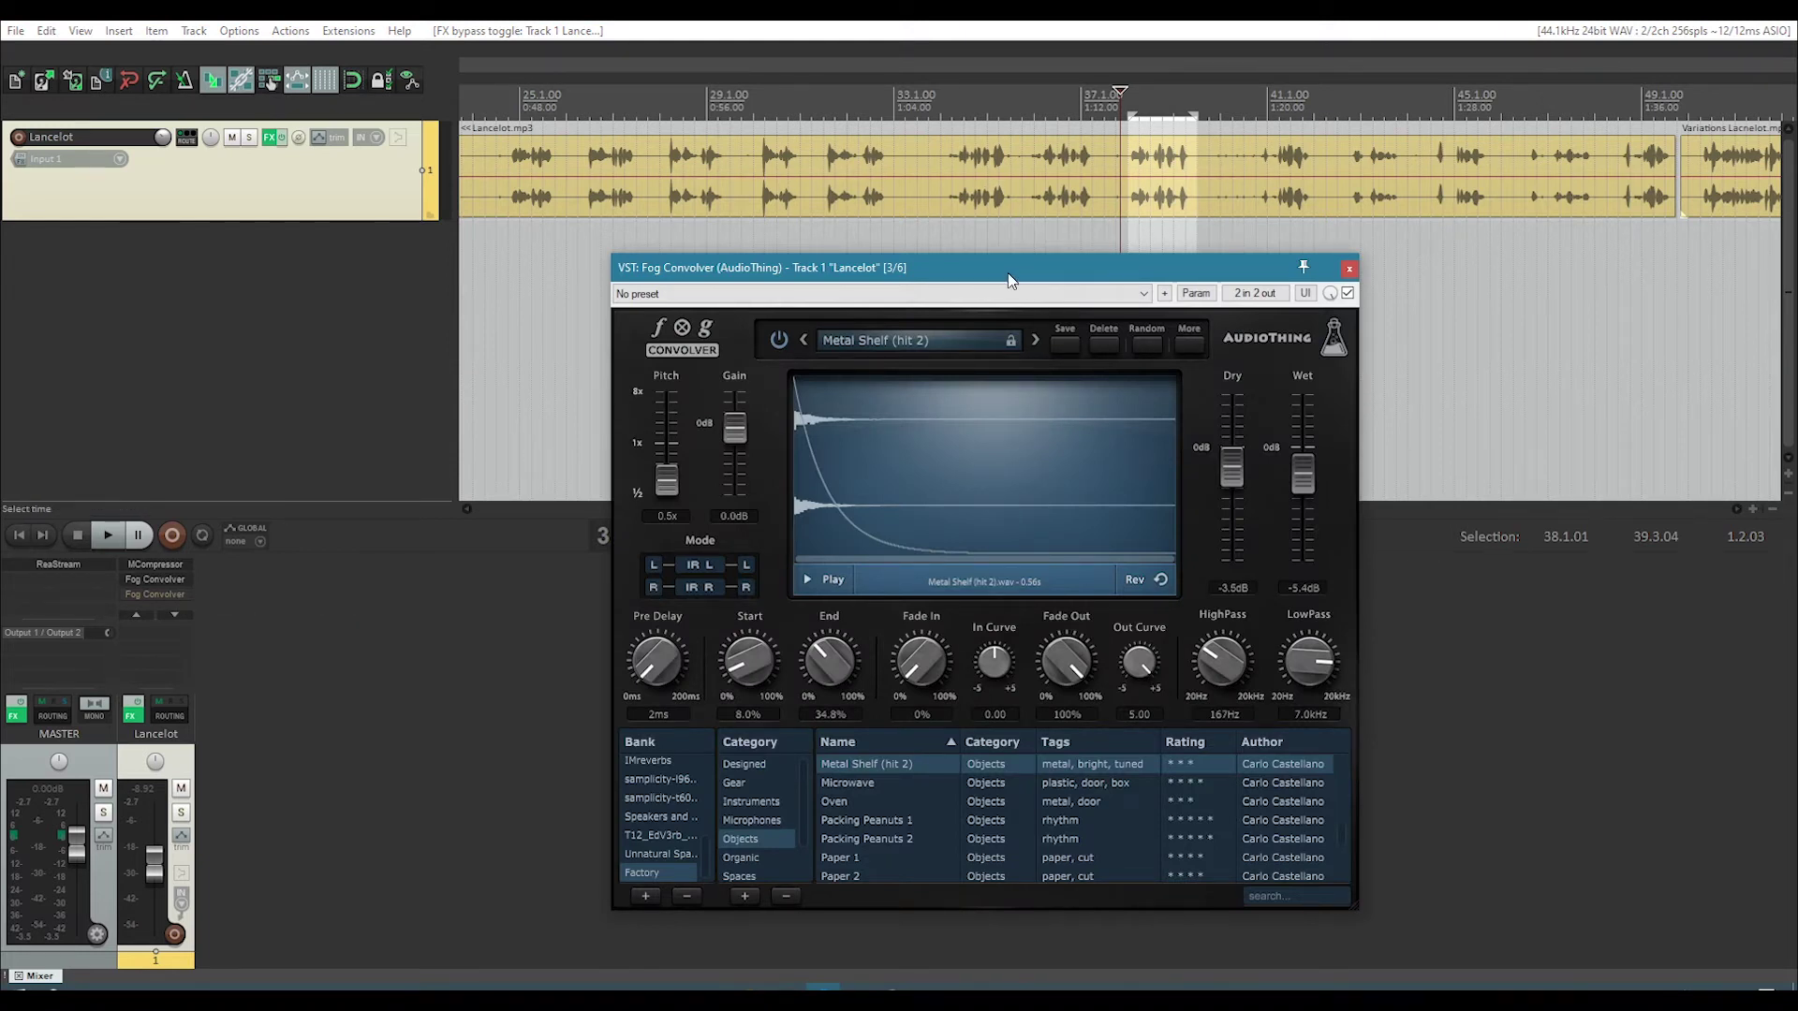
Preview the Metal Shelf (hit 2) impulse and play the project through the Fog Convolver.
{"action": "left_click_drag", "start_coordinate": [1007, 272], "coordinate": [1026, 326]}
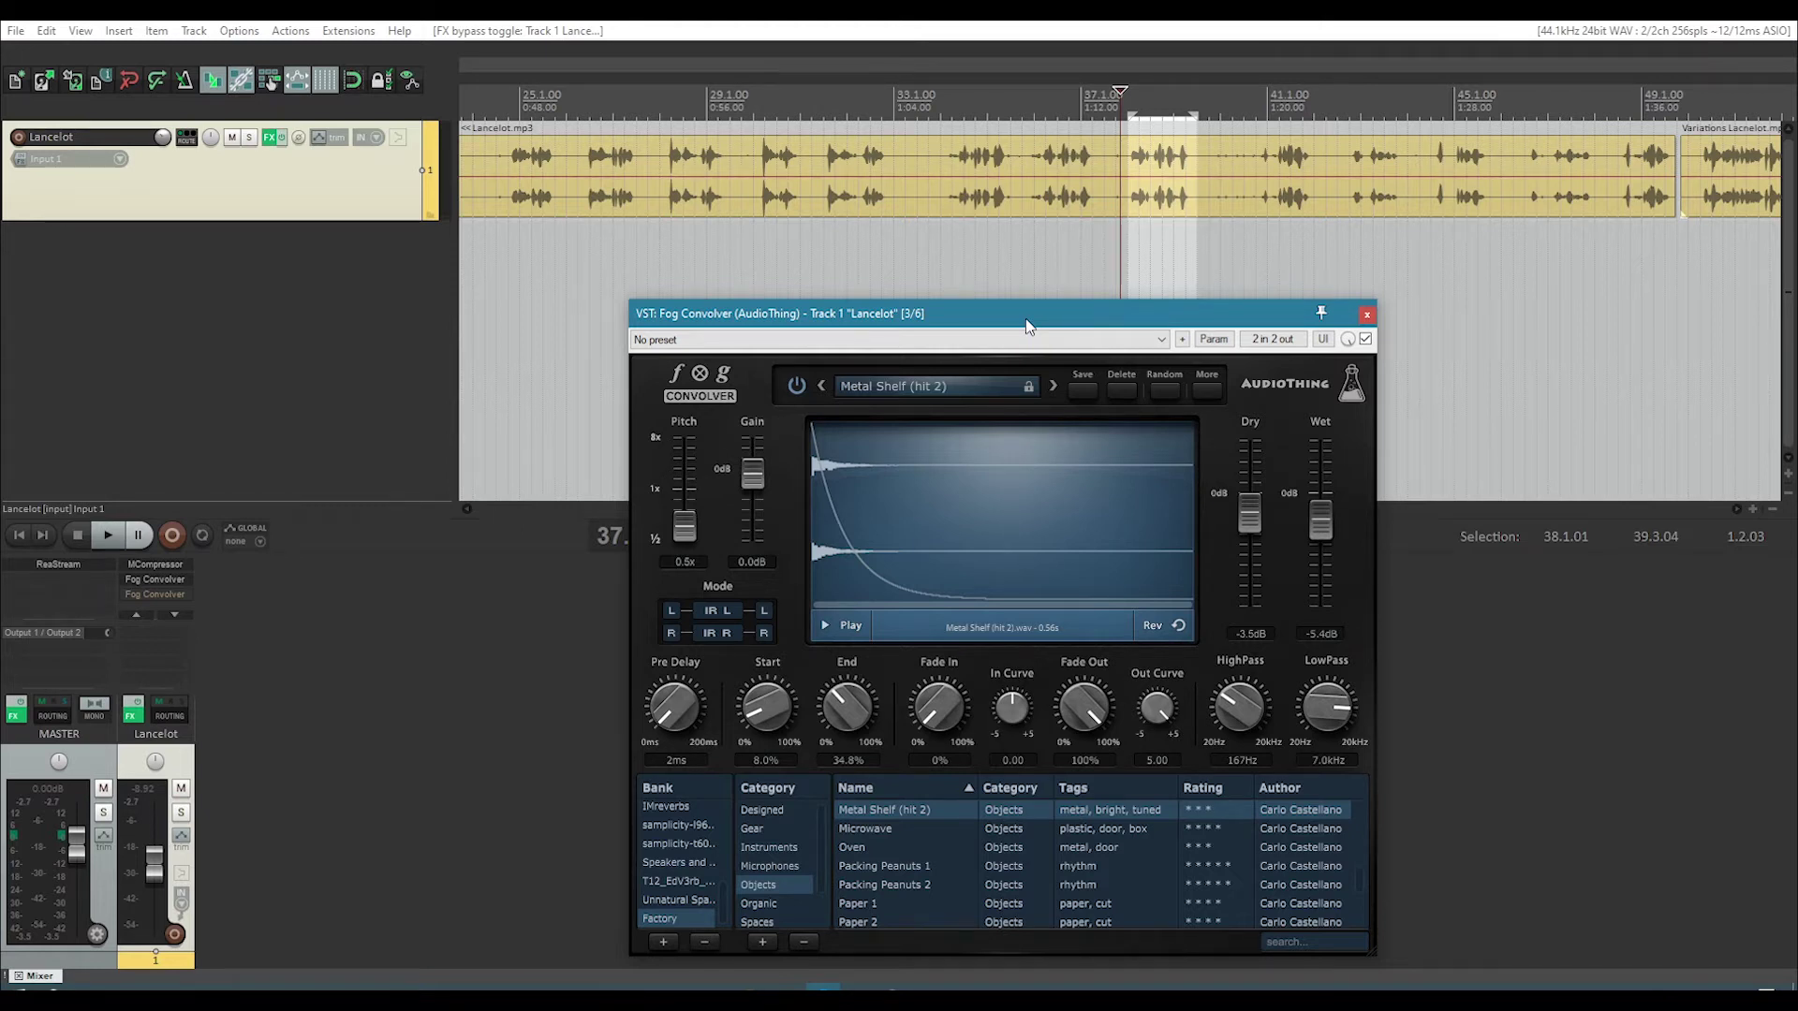
{"action": "left_click_drag", "start_coordinate": [1027, 326], "coordinate": [994, 300]}
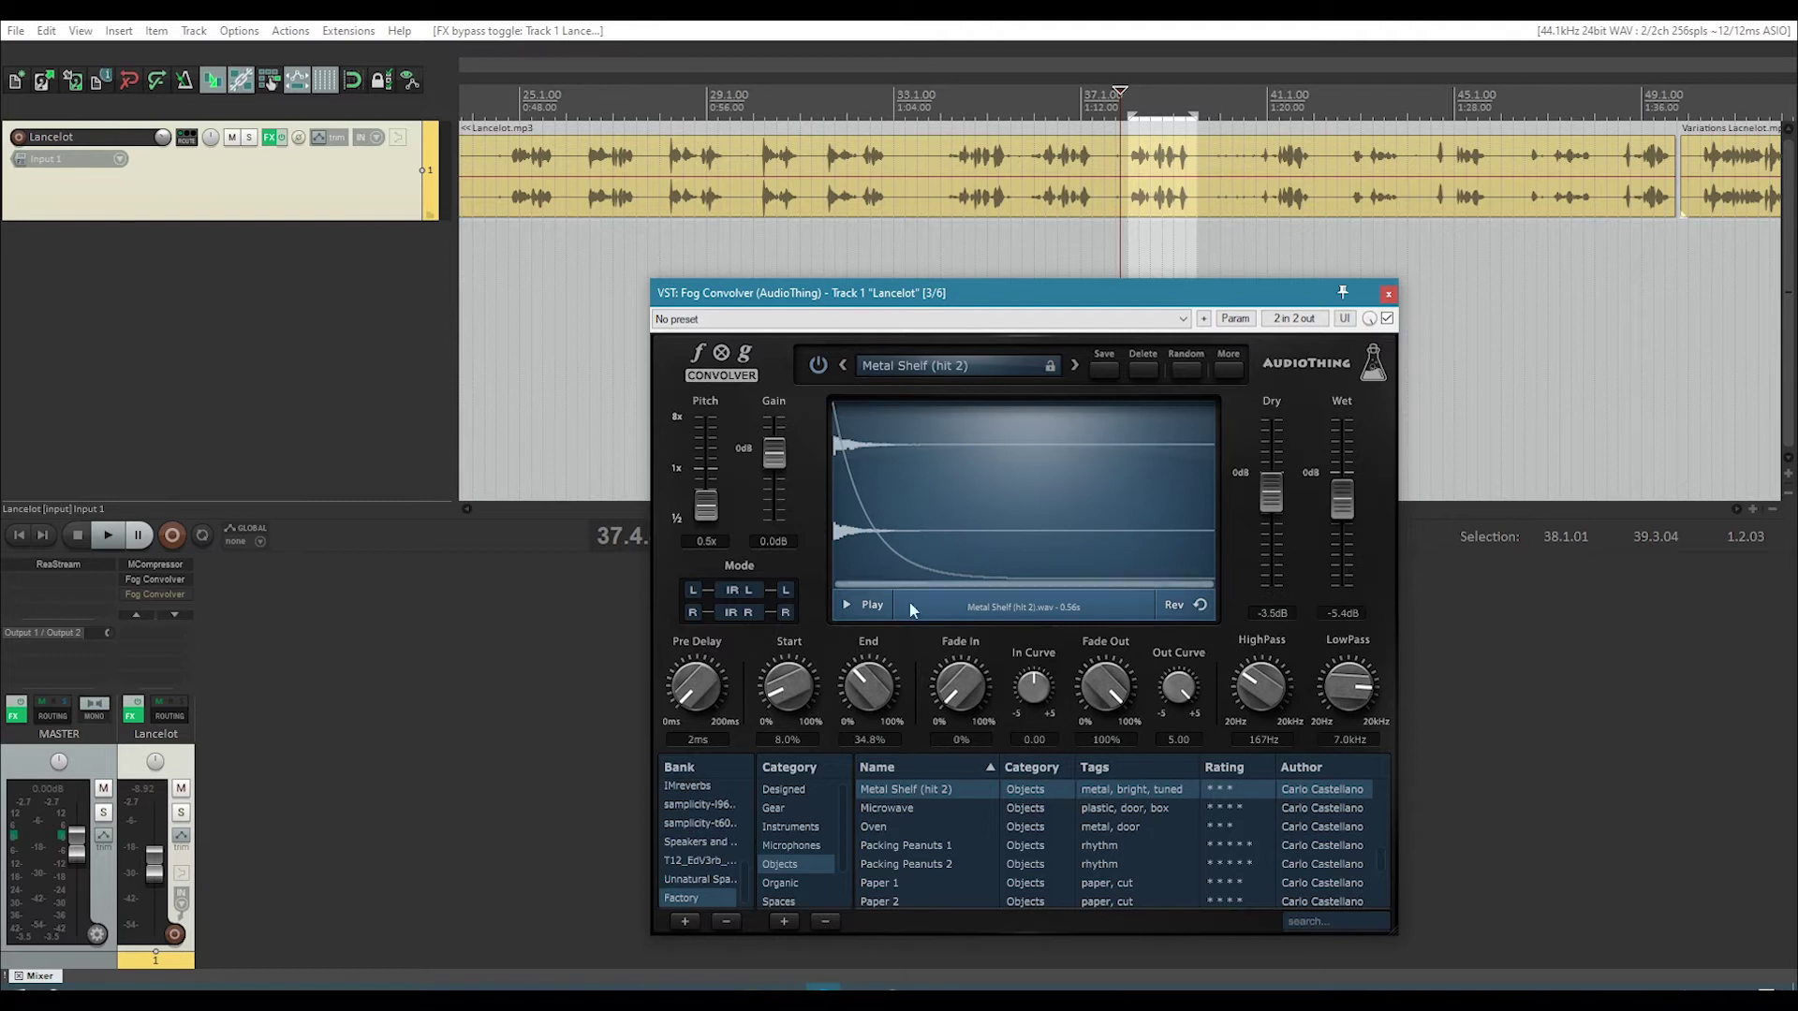
{"action": "left_click", "coordinate": [842, 605]}
{"action": "left_click", "coordinate": [849, 606]}
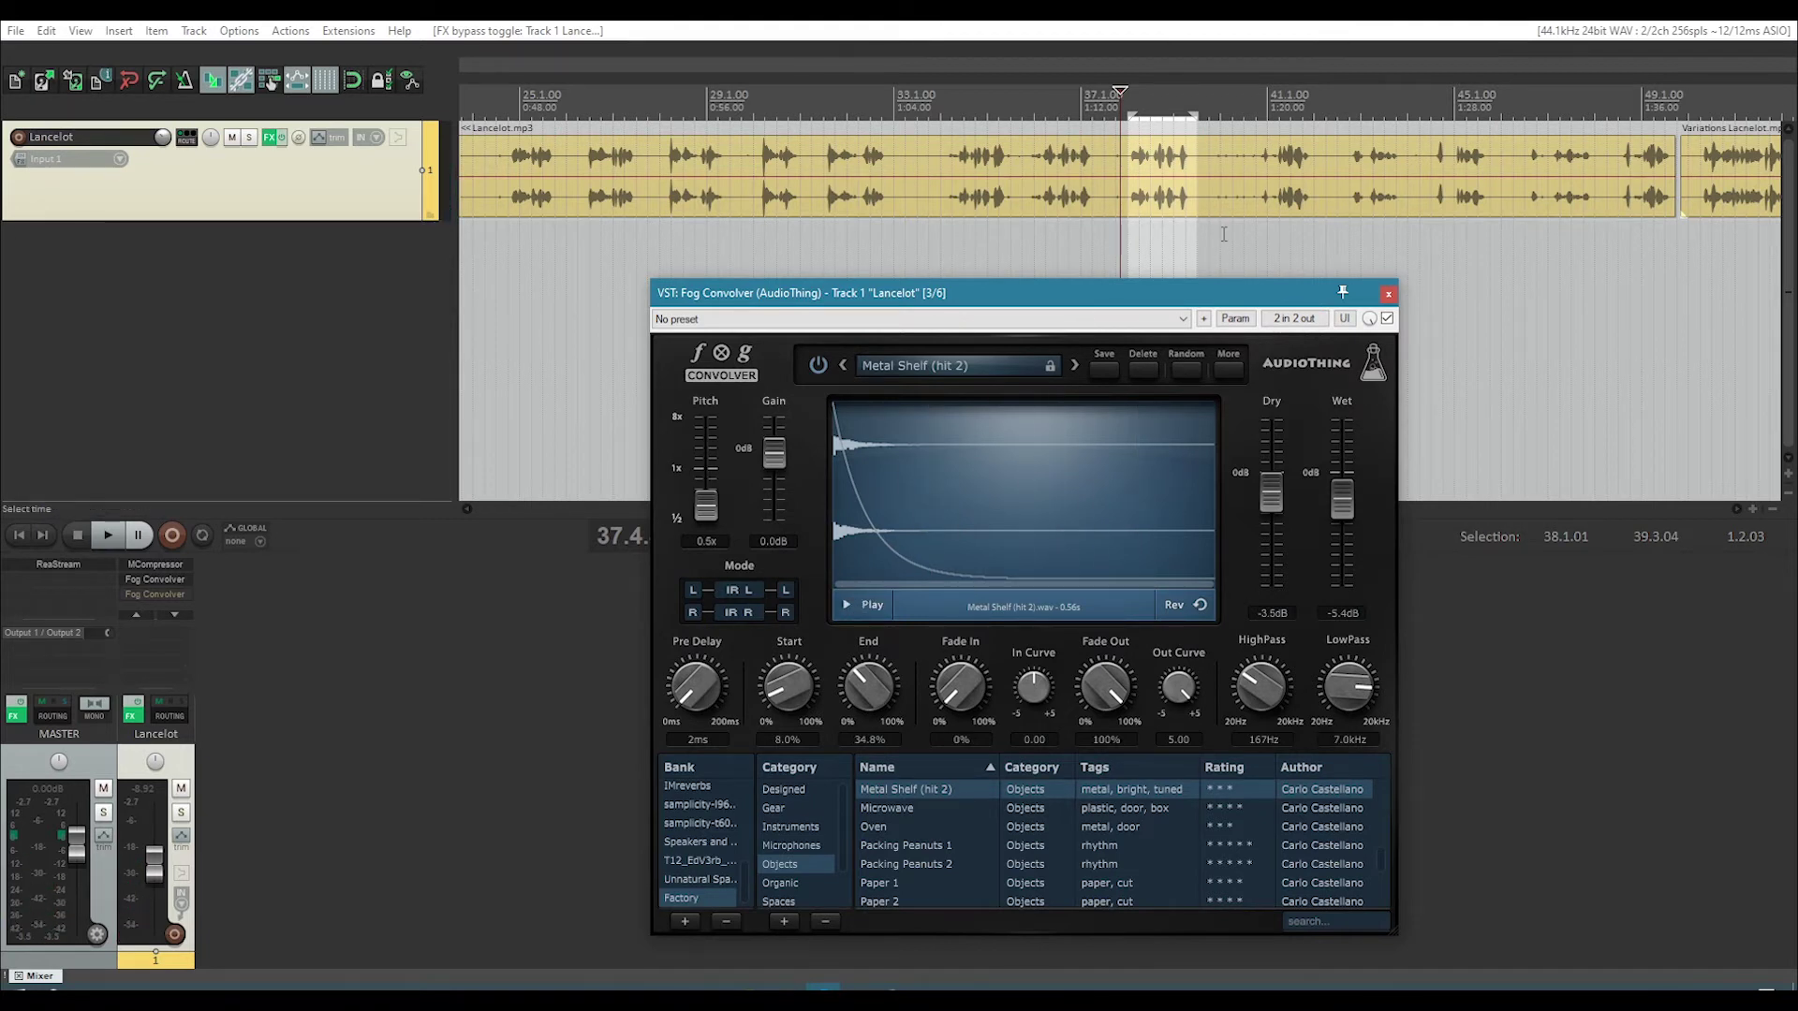
{"action": "left_click_drag", "start_coordinate": [1169, 301], "coordinate": [1214, 303]}
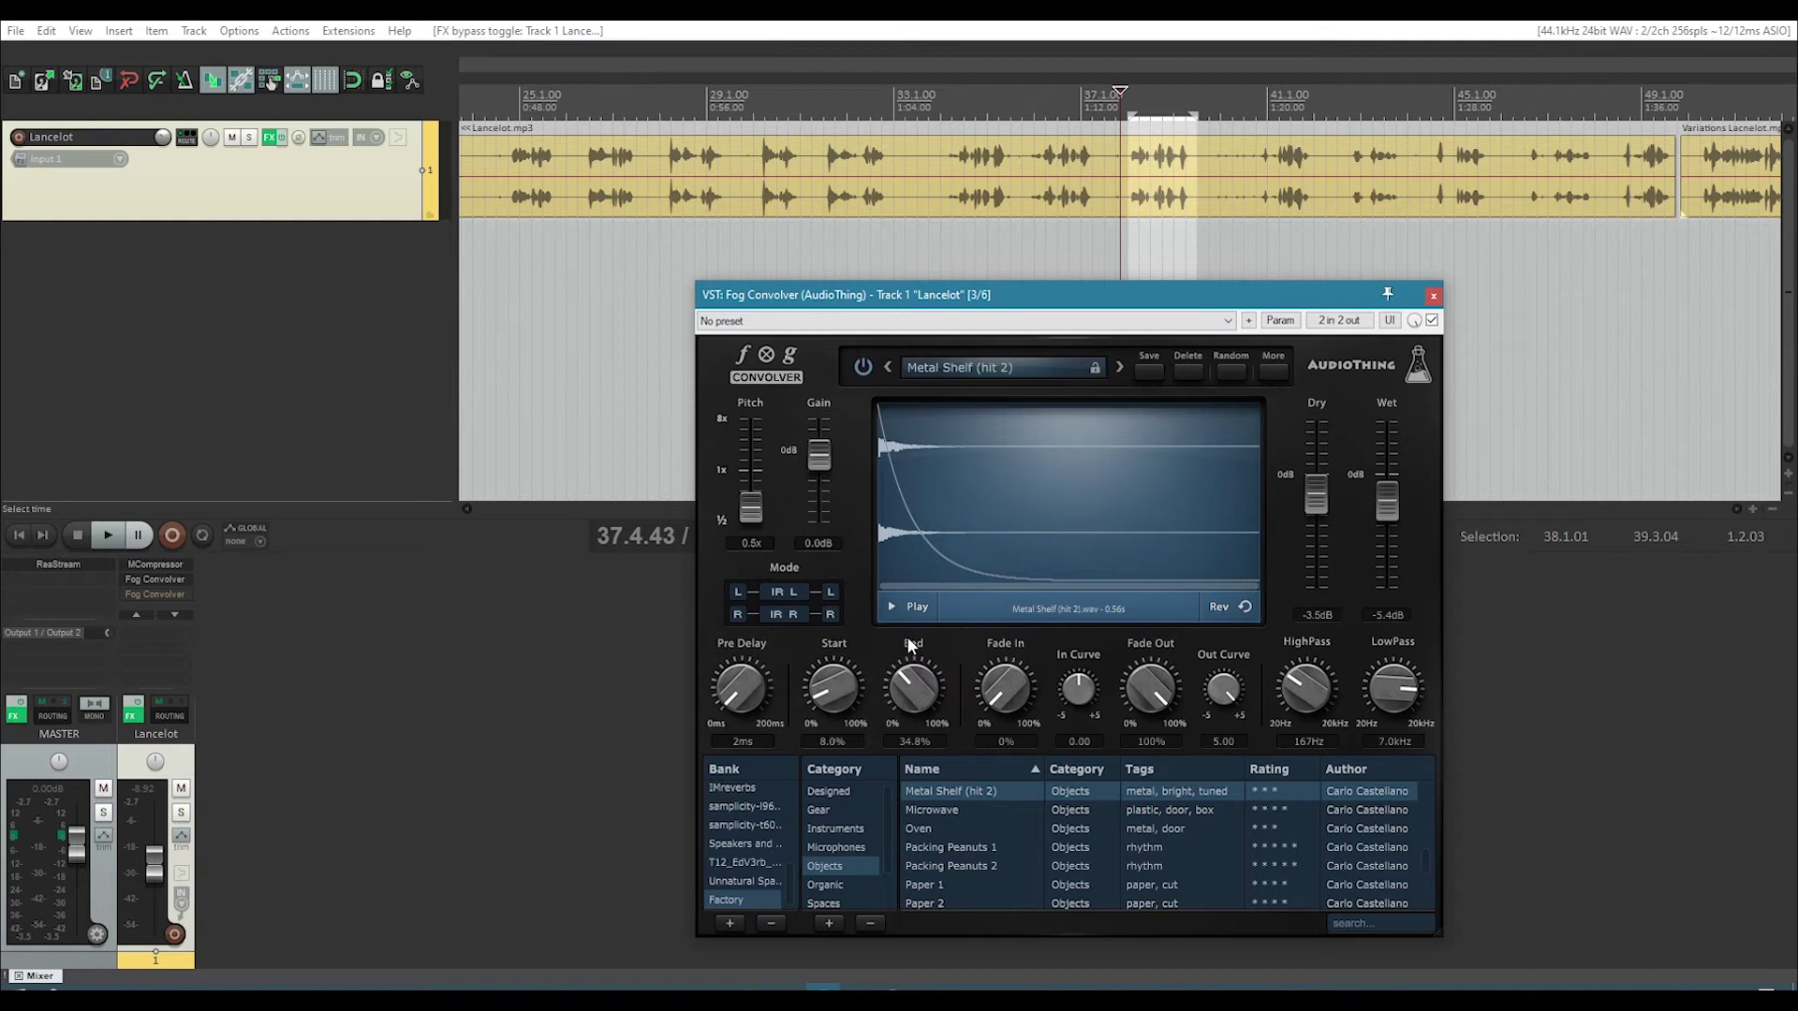
{"action": "left_click", "coordinate": [895, 611]}
{"action": "left_click", "coordinate": [1164, 28]}
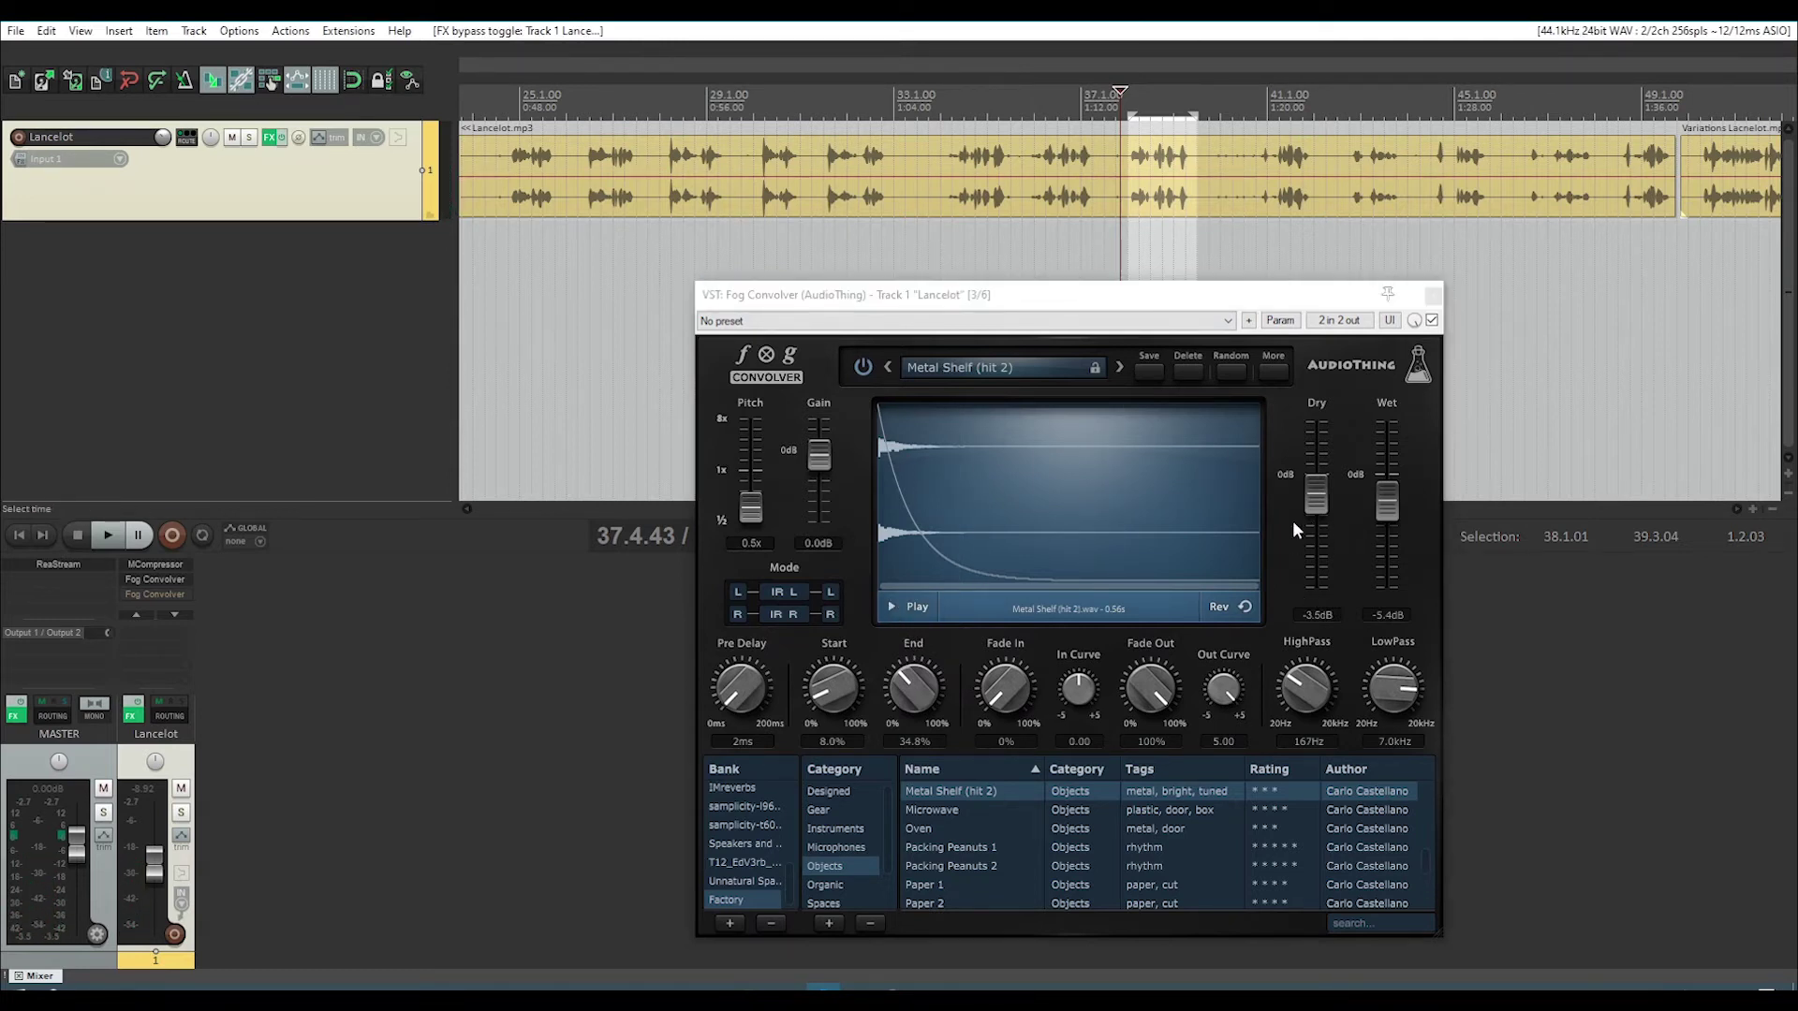
{"action": "key", "text": "space"}
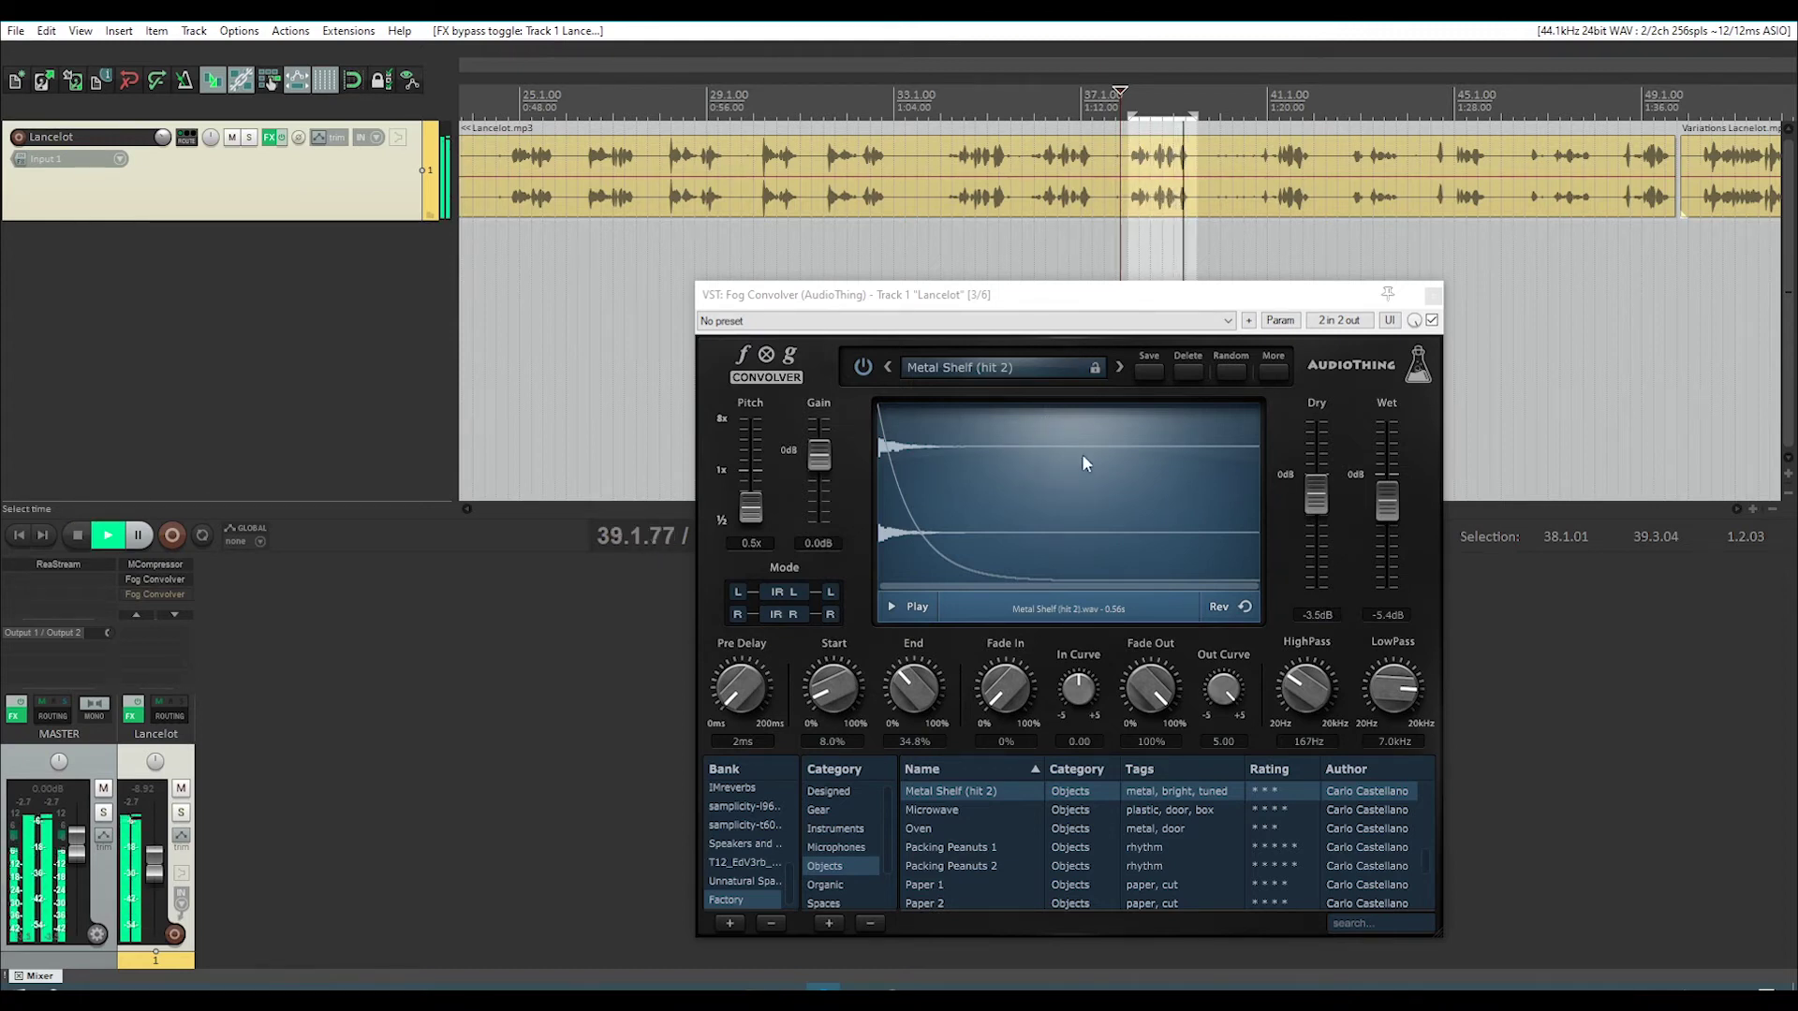
{"action": "key", "text": "space"}
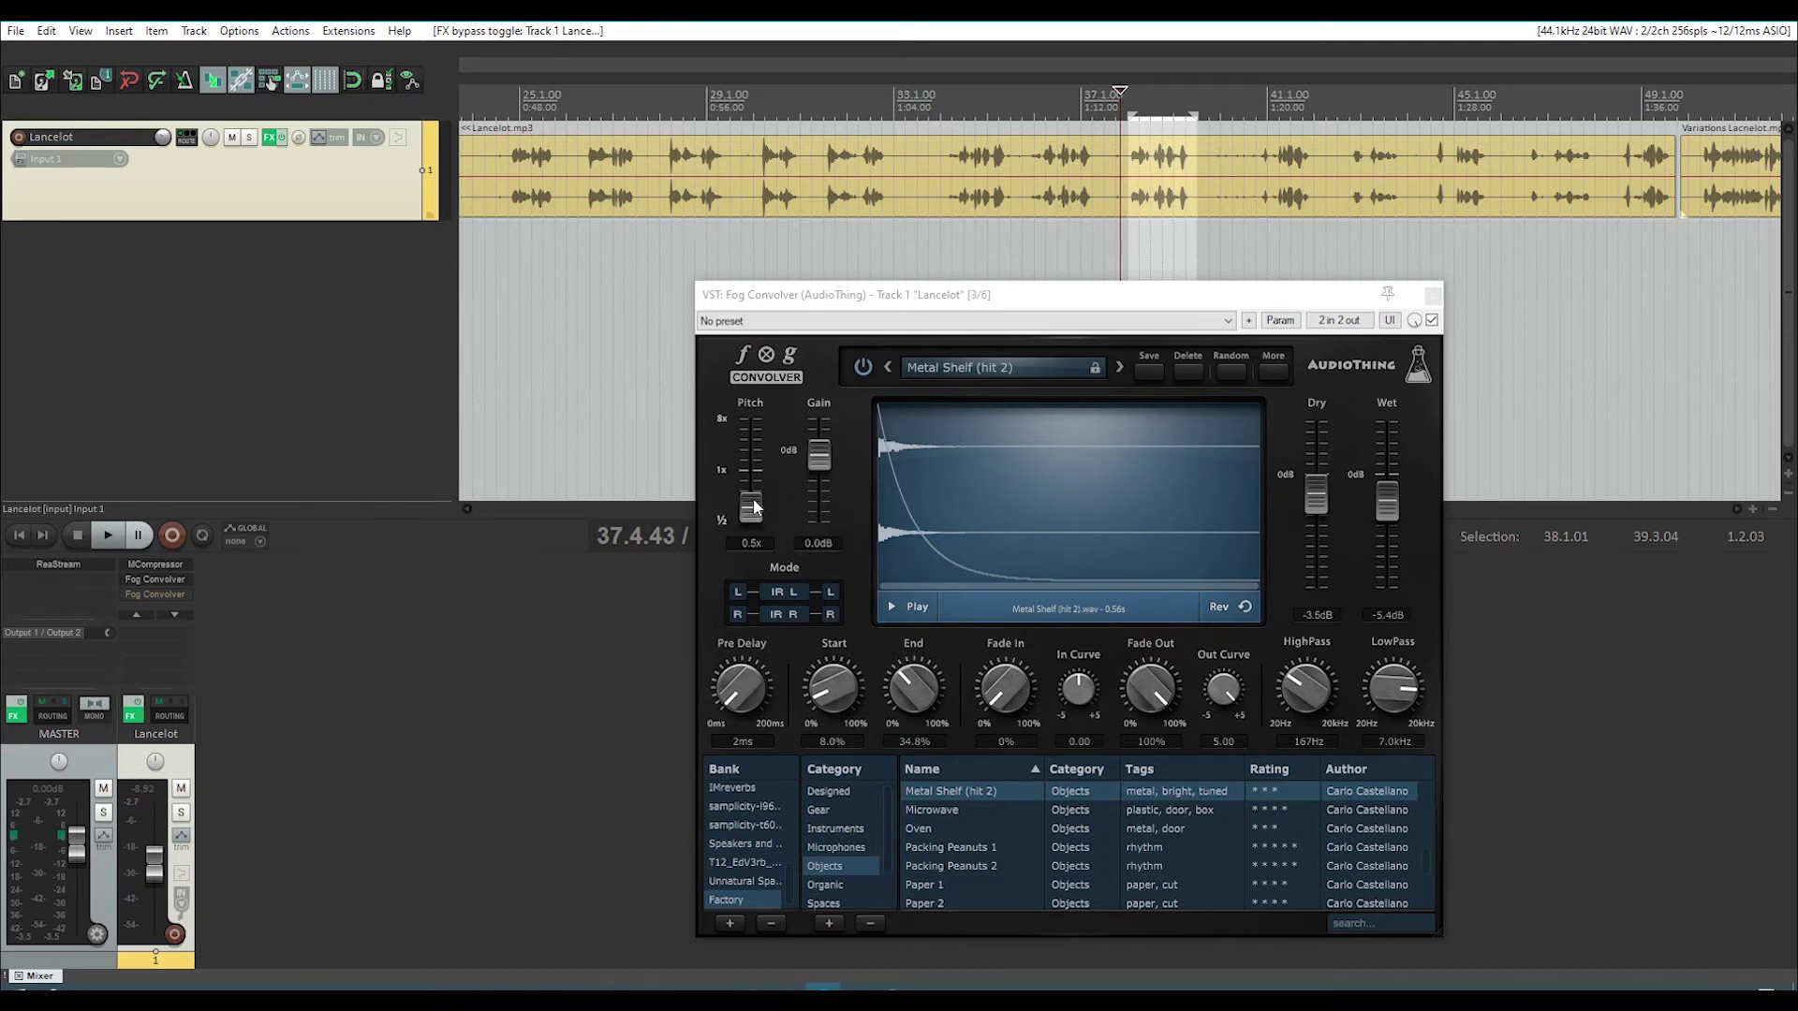
{"action": "left_click_drag", "start_coordinate": [754, 507], "coordinate": [761, 485]}
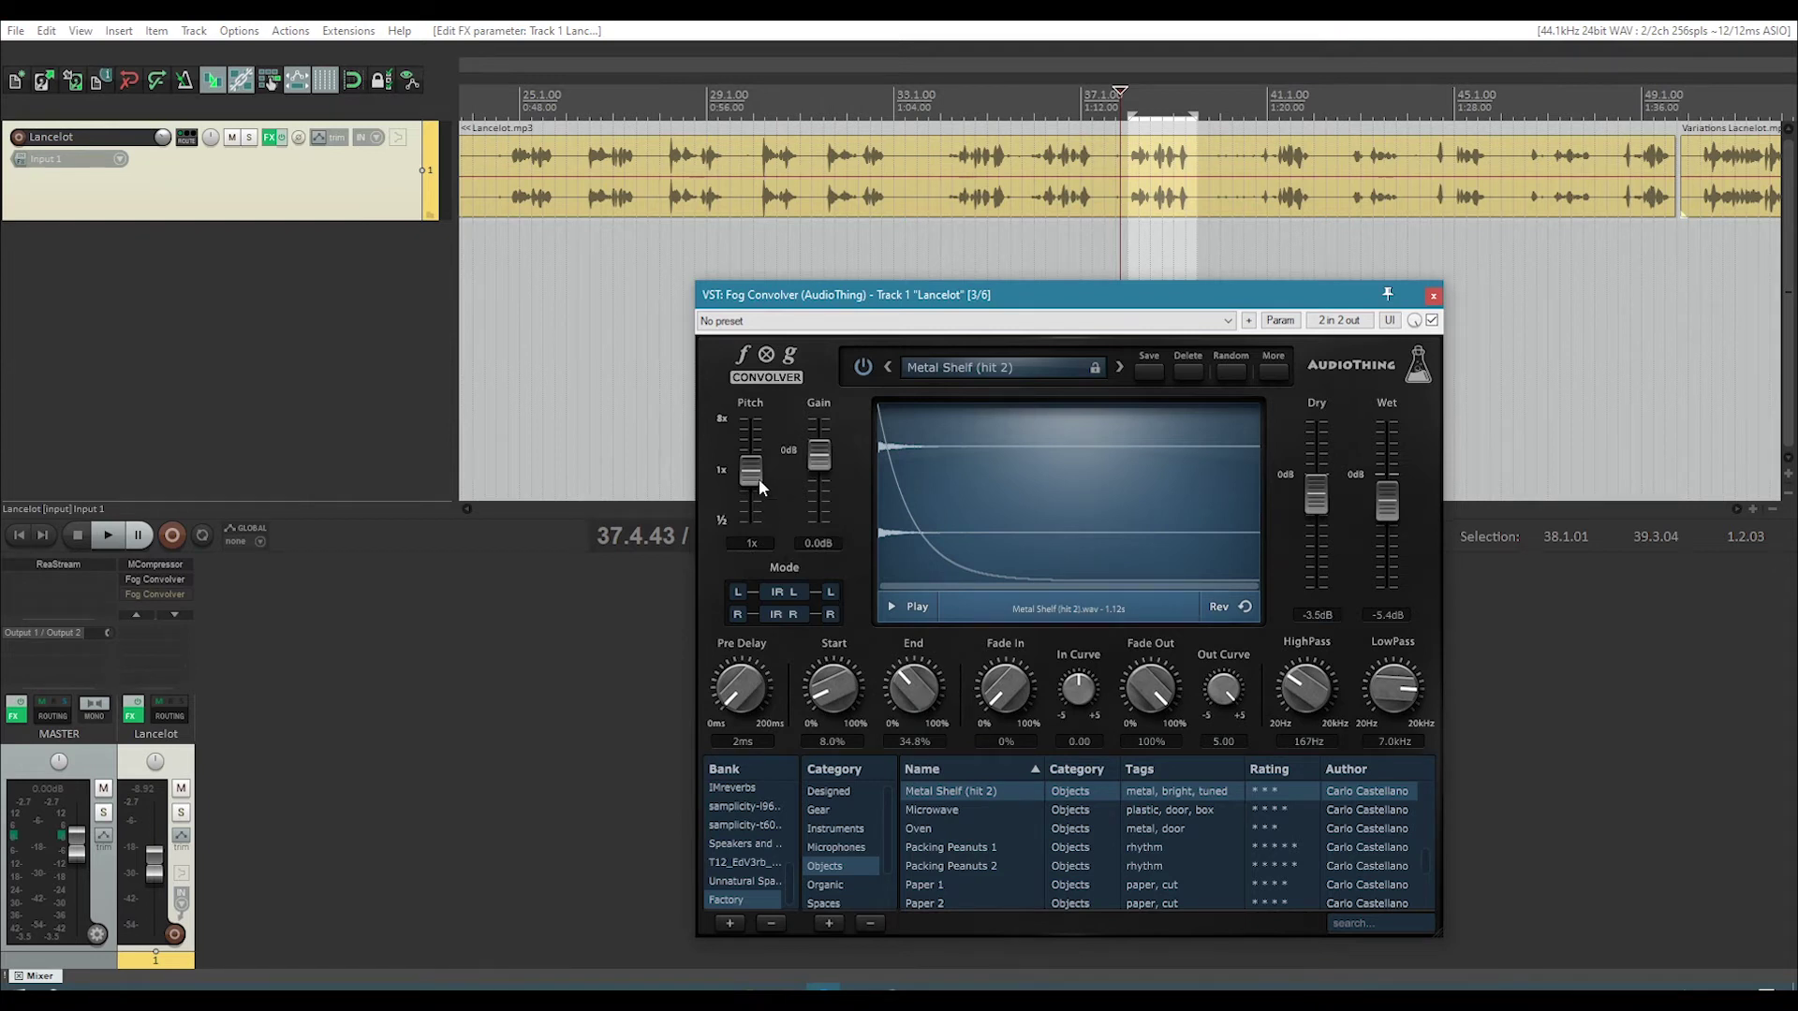
{"action": "left_click_drag", "start_coordinate": [1000, 298], "coordinate": [935, 305]}
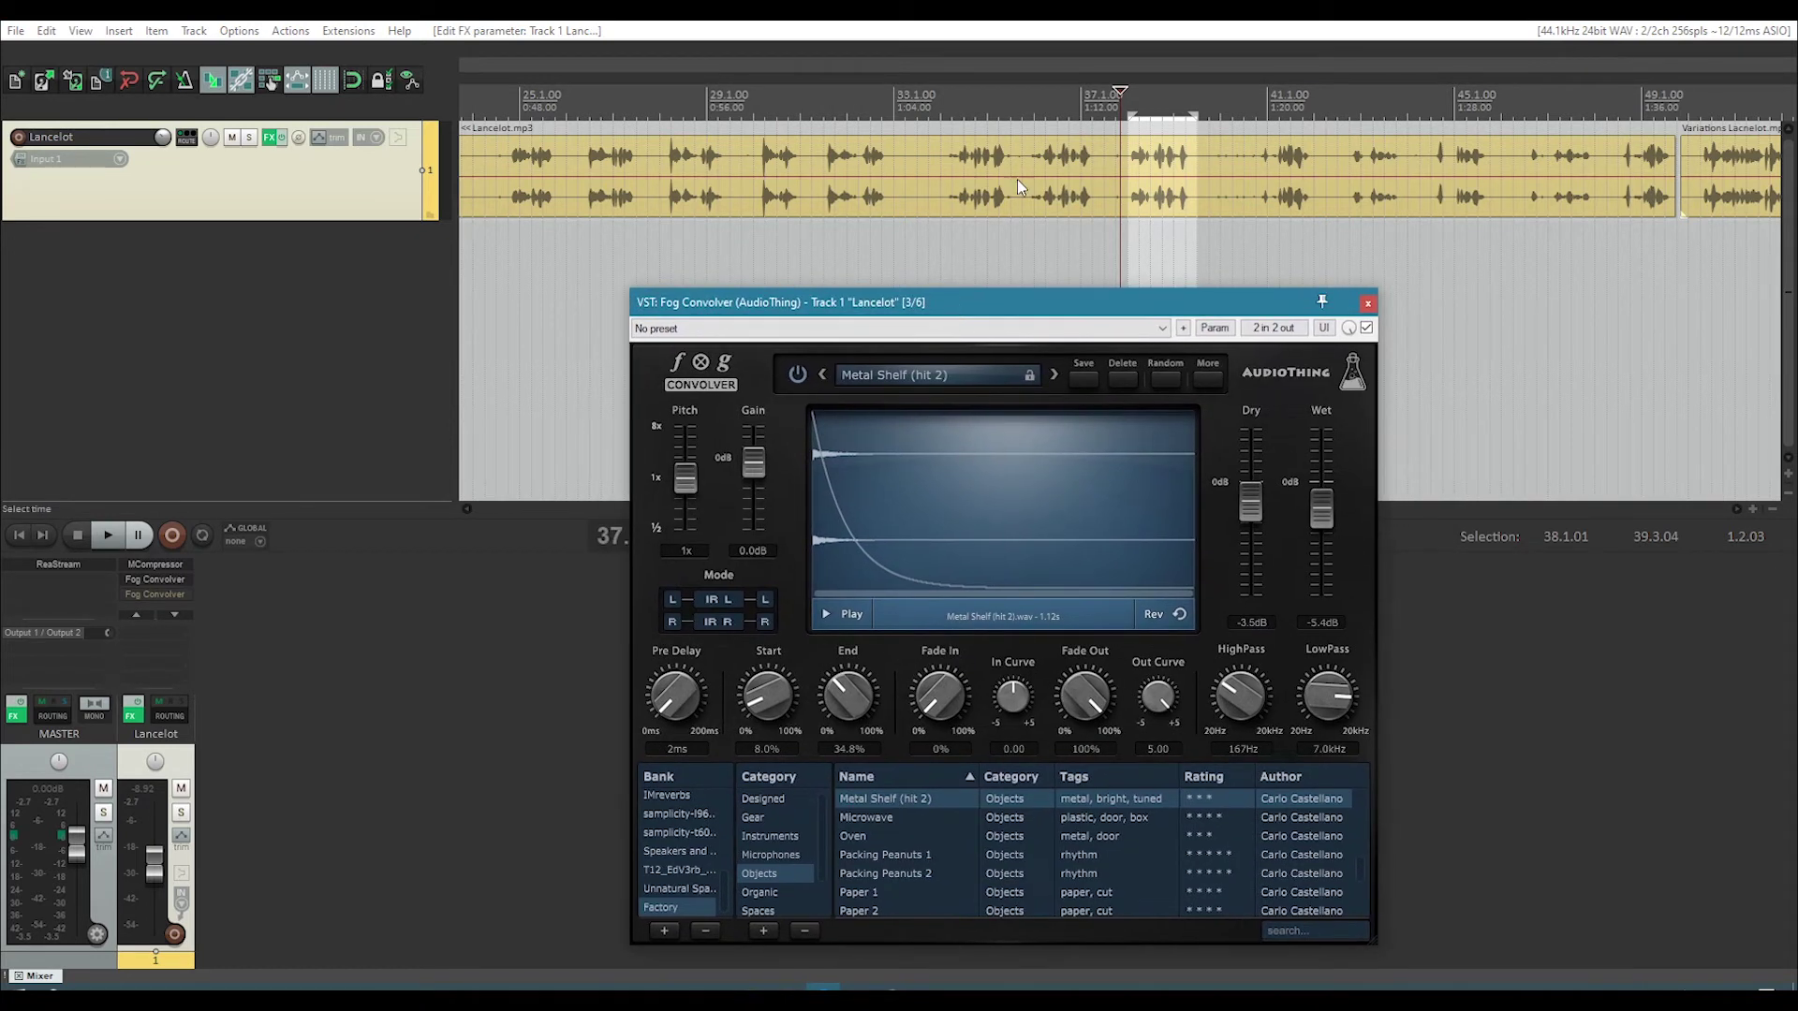
{"action": "left_click", "coordinate": [1106, 26]}
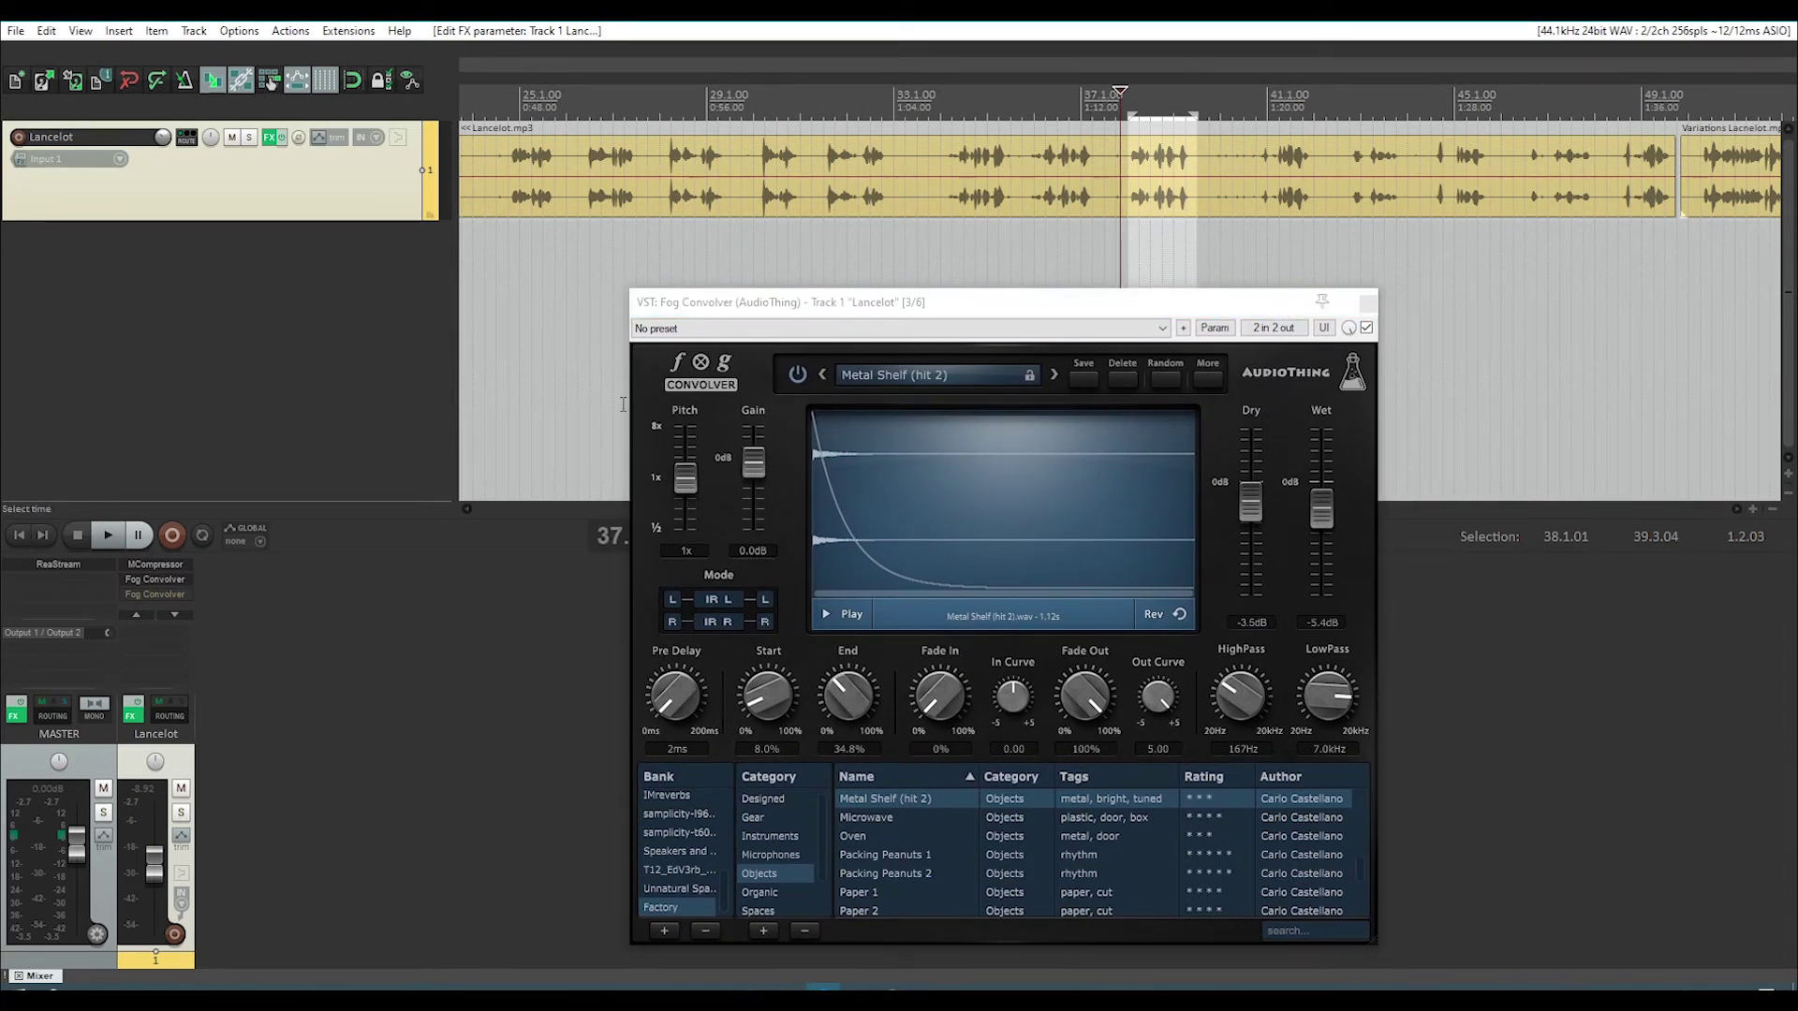
{"action": "left_click", "coordinate": [822, 617]}
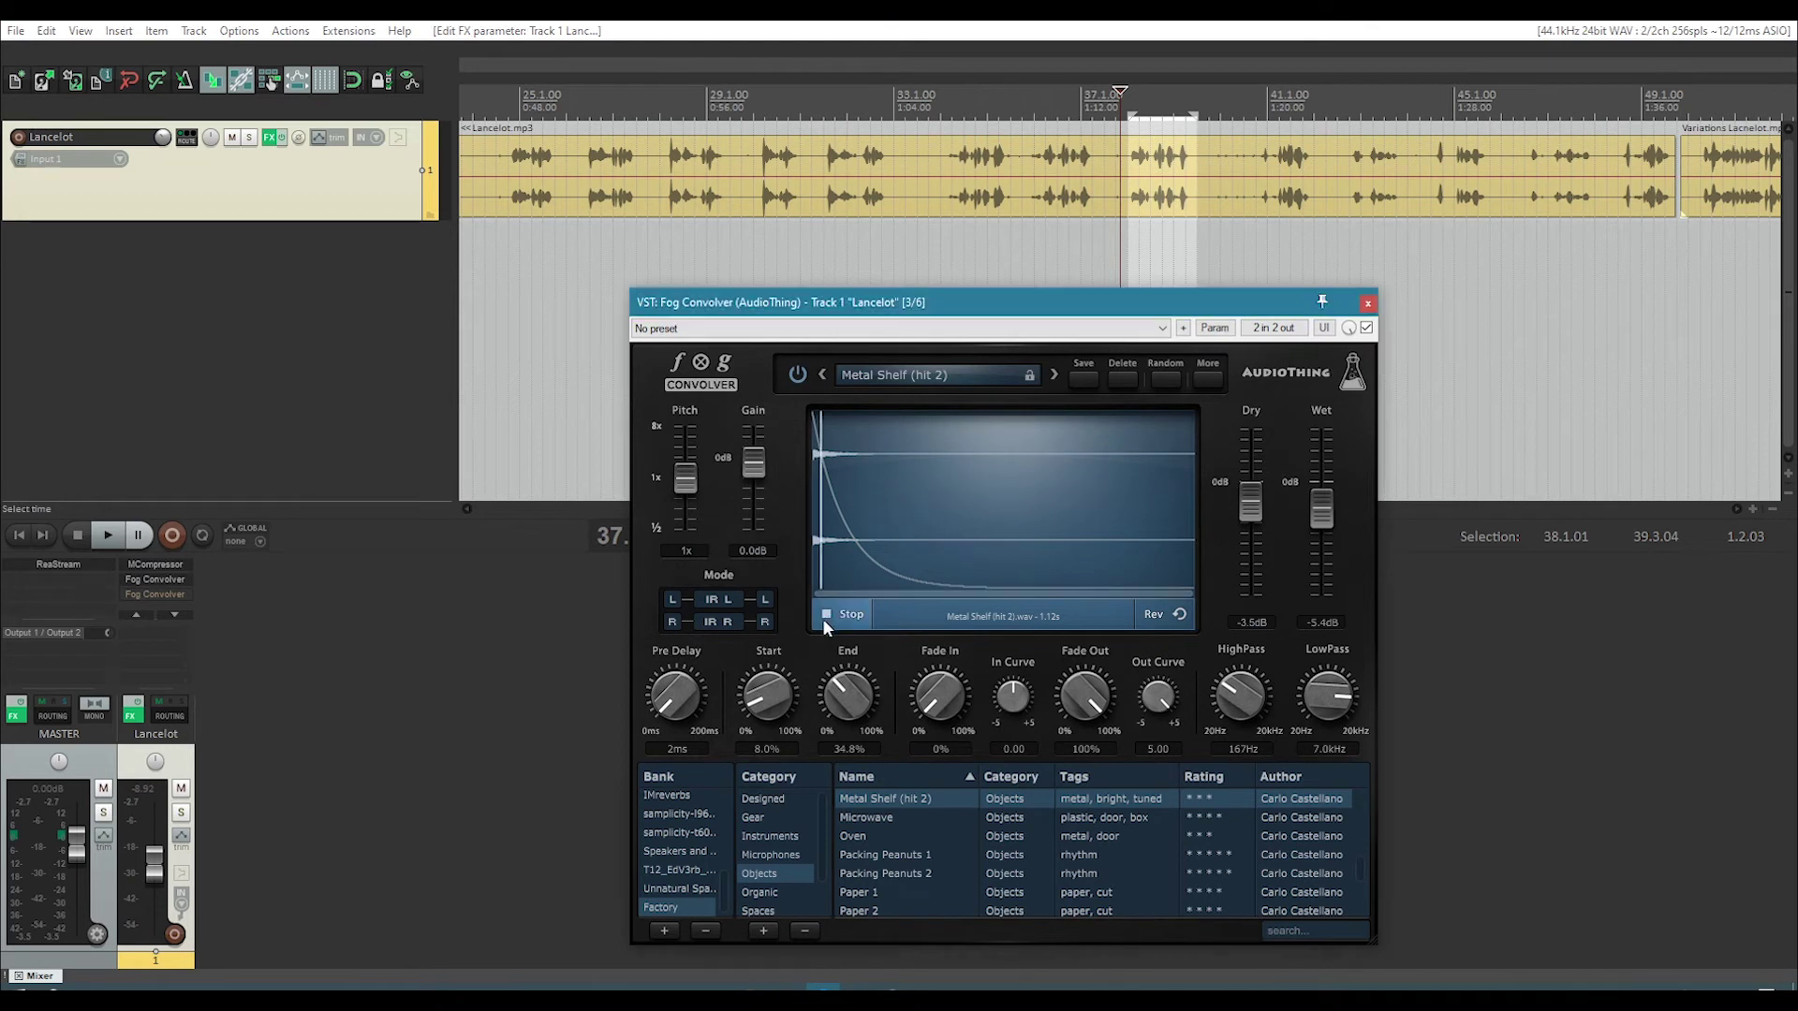
{"action": "left_click", "coordinate": [825, 621]}
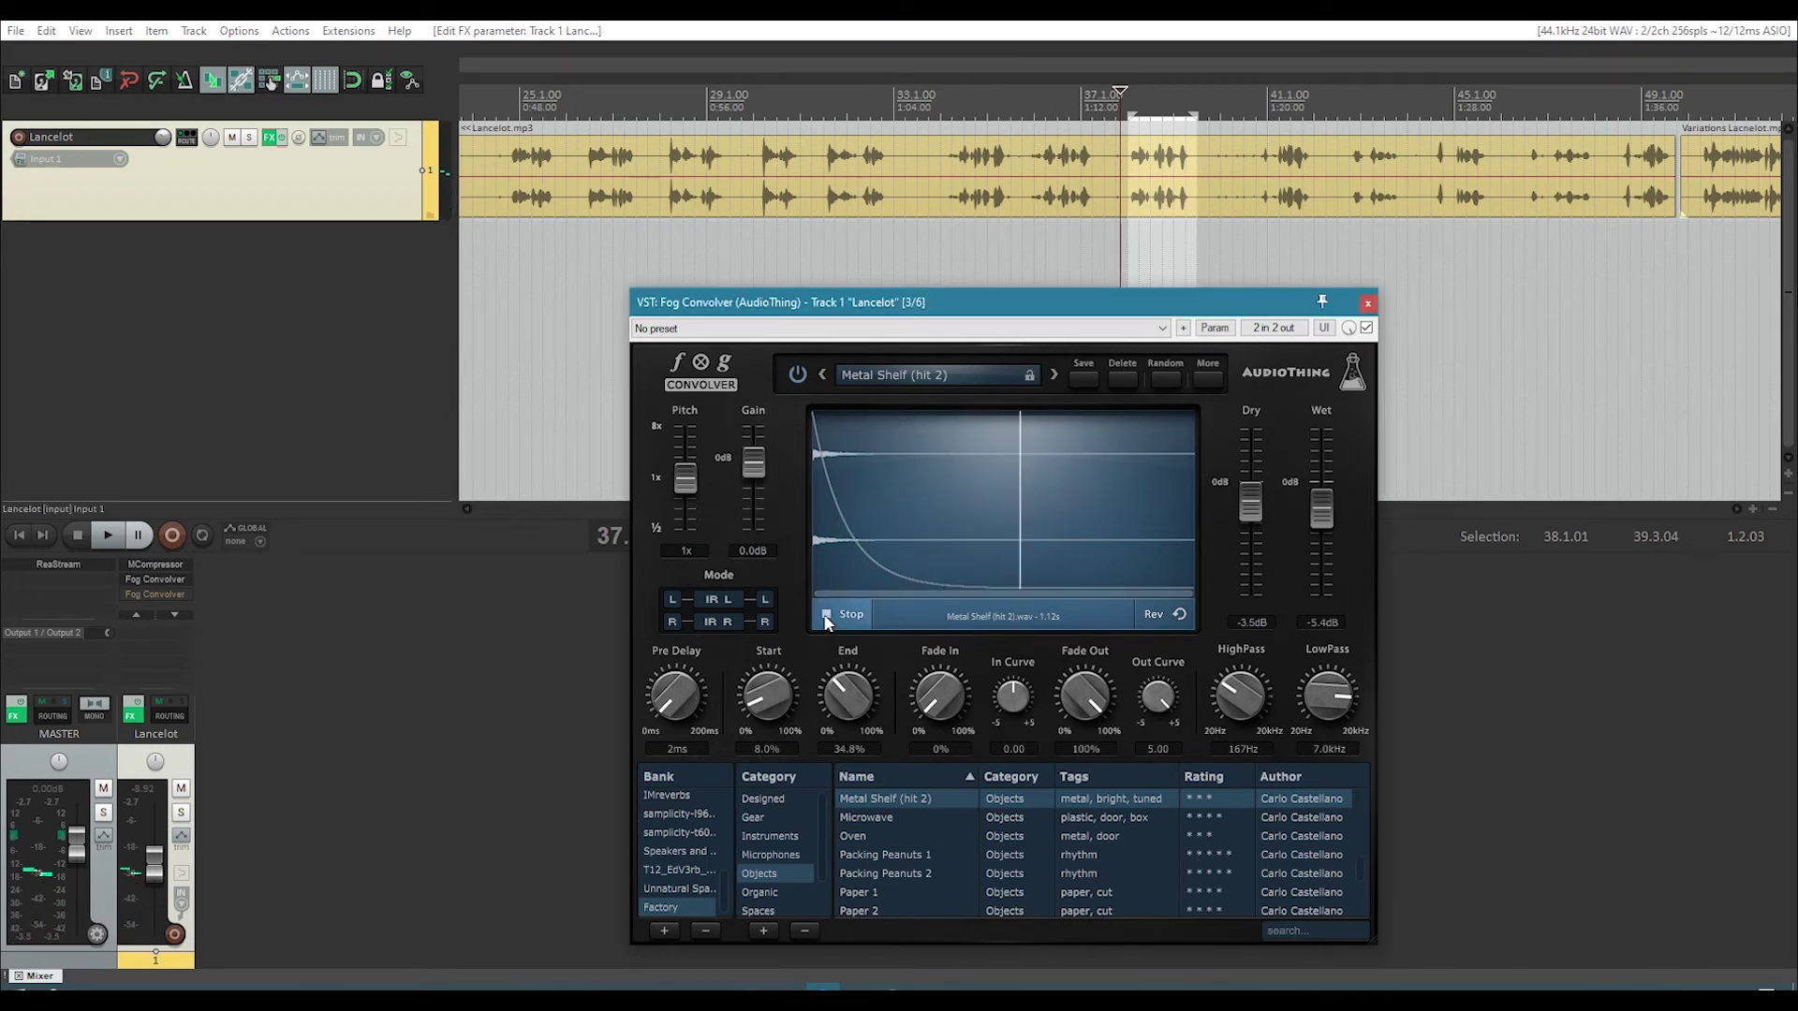
{"action": "key", "text": "space"}
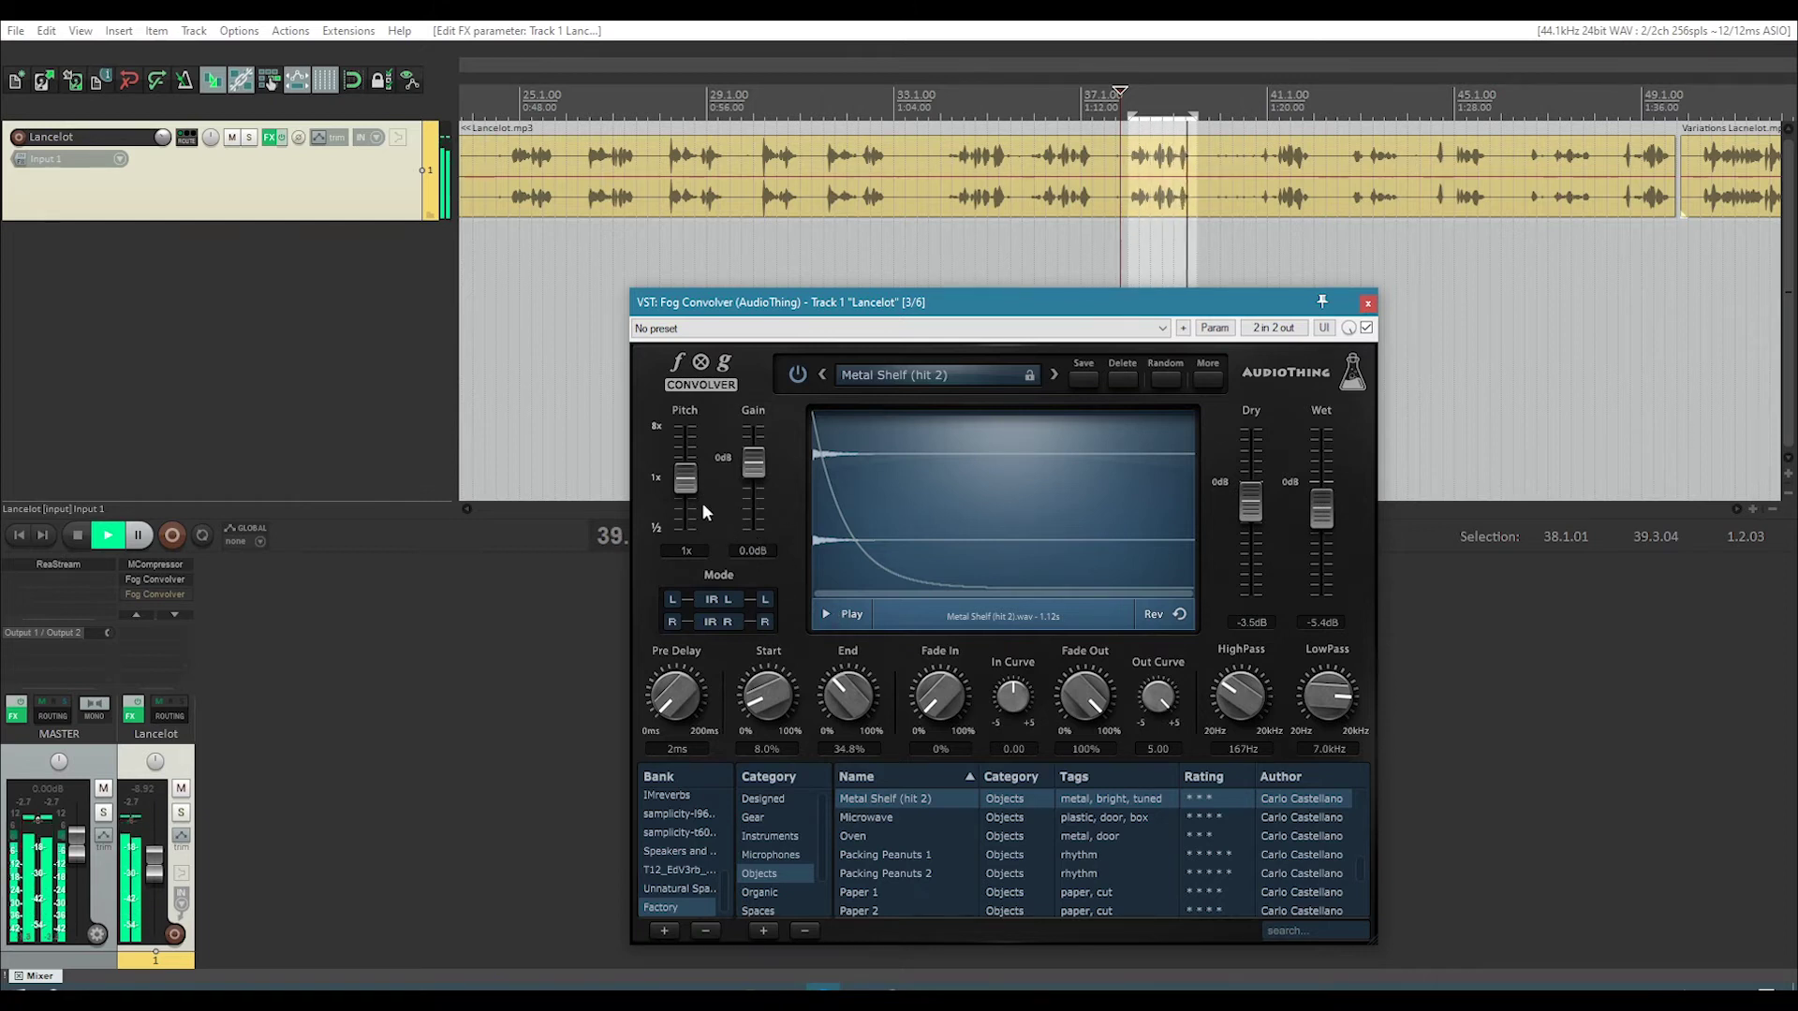
{"action": "key", "text": "space"}
{"action": "left_click_drag", "start_coordinate": [686, 517], "coordinate": [671, 643]}
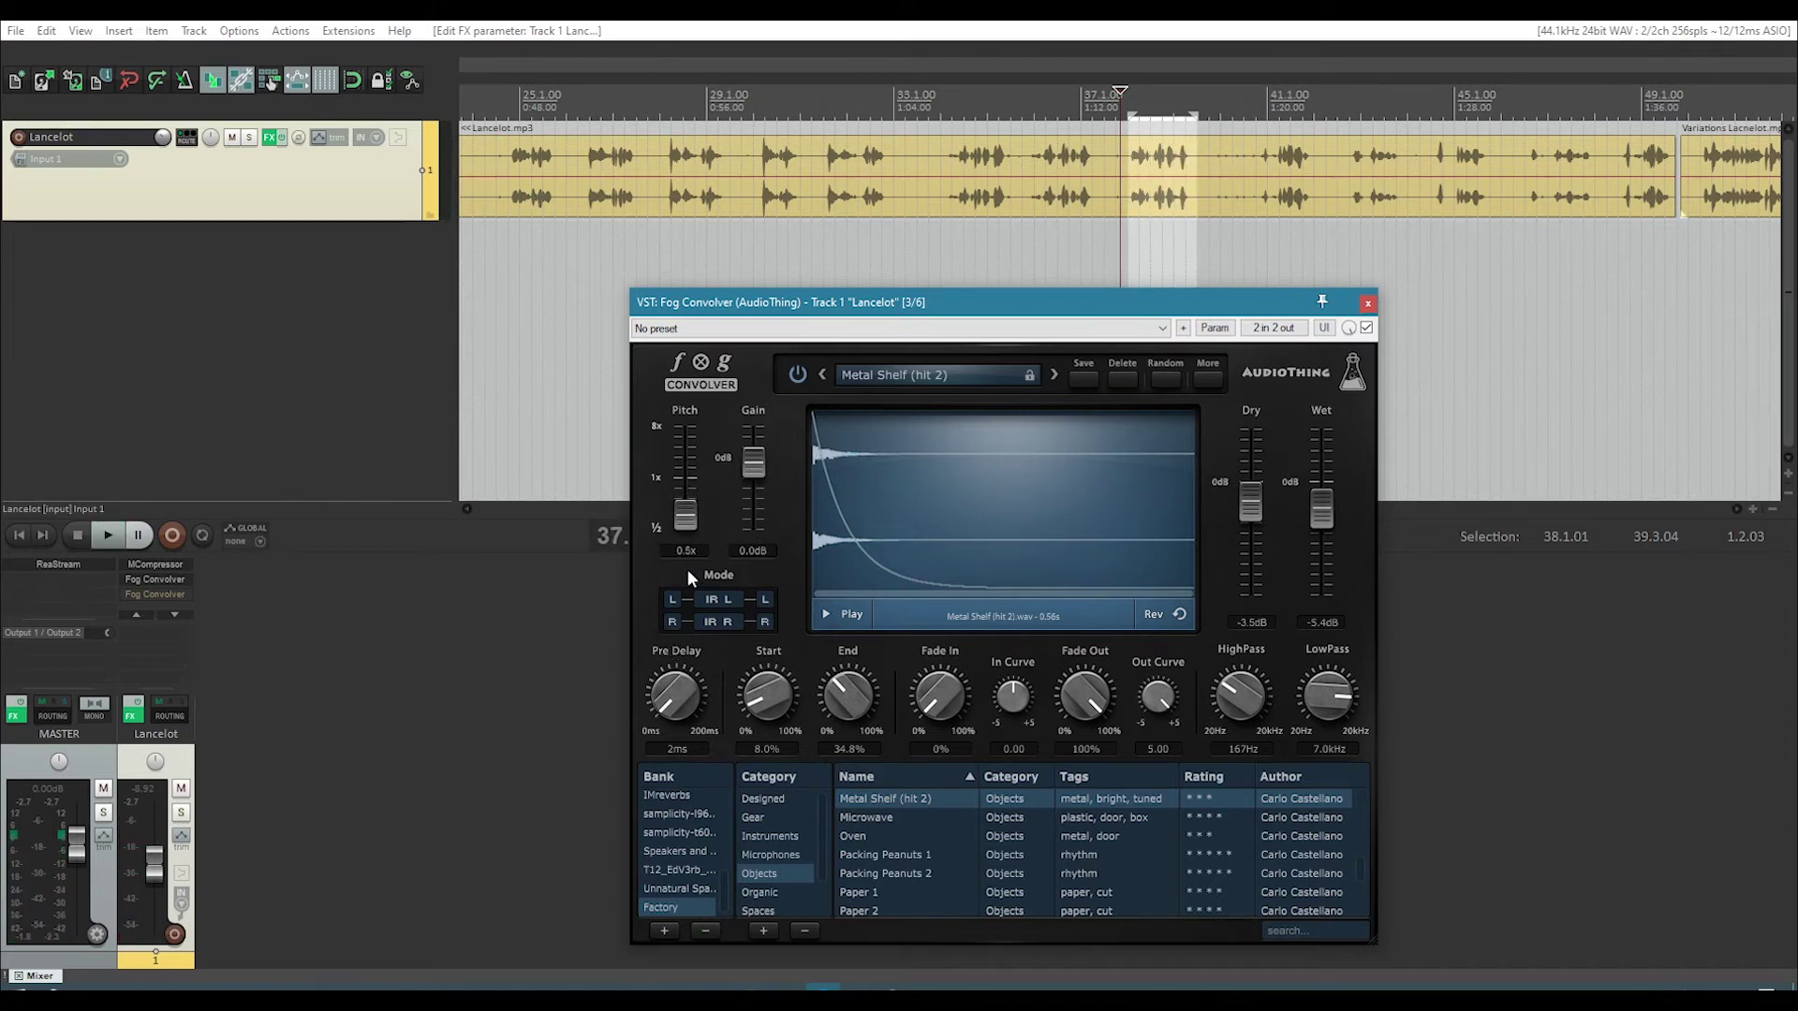
{"action": "left_click", "coordinate": [1159, 25]}
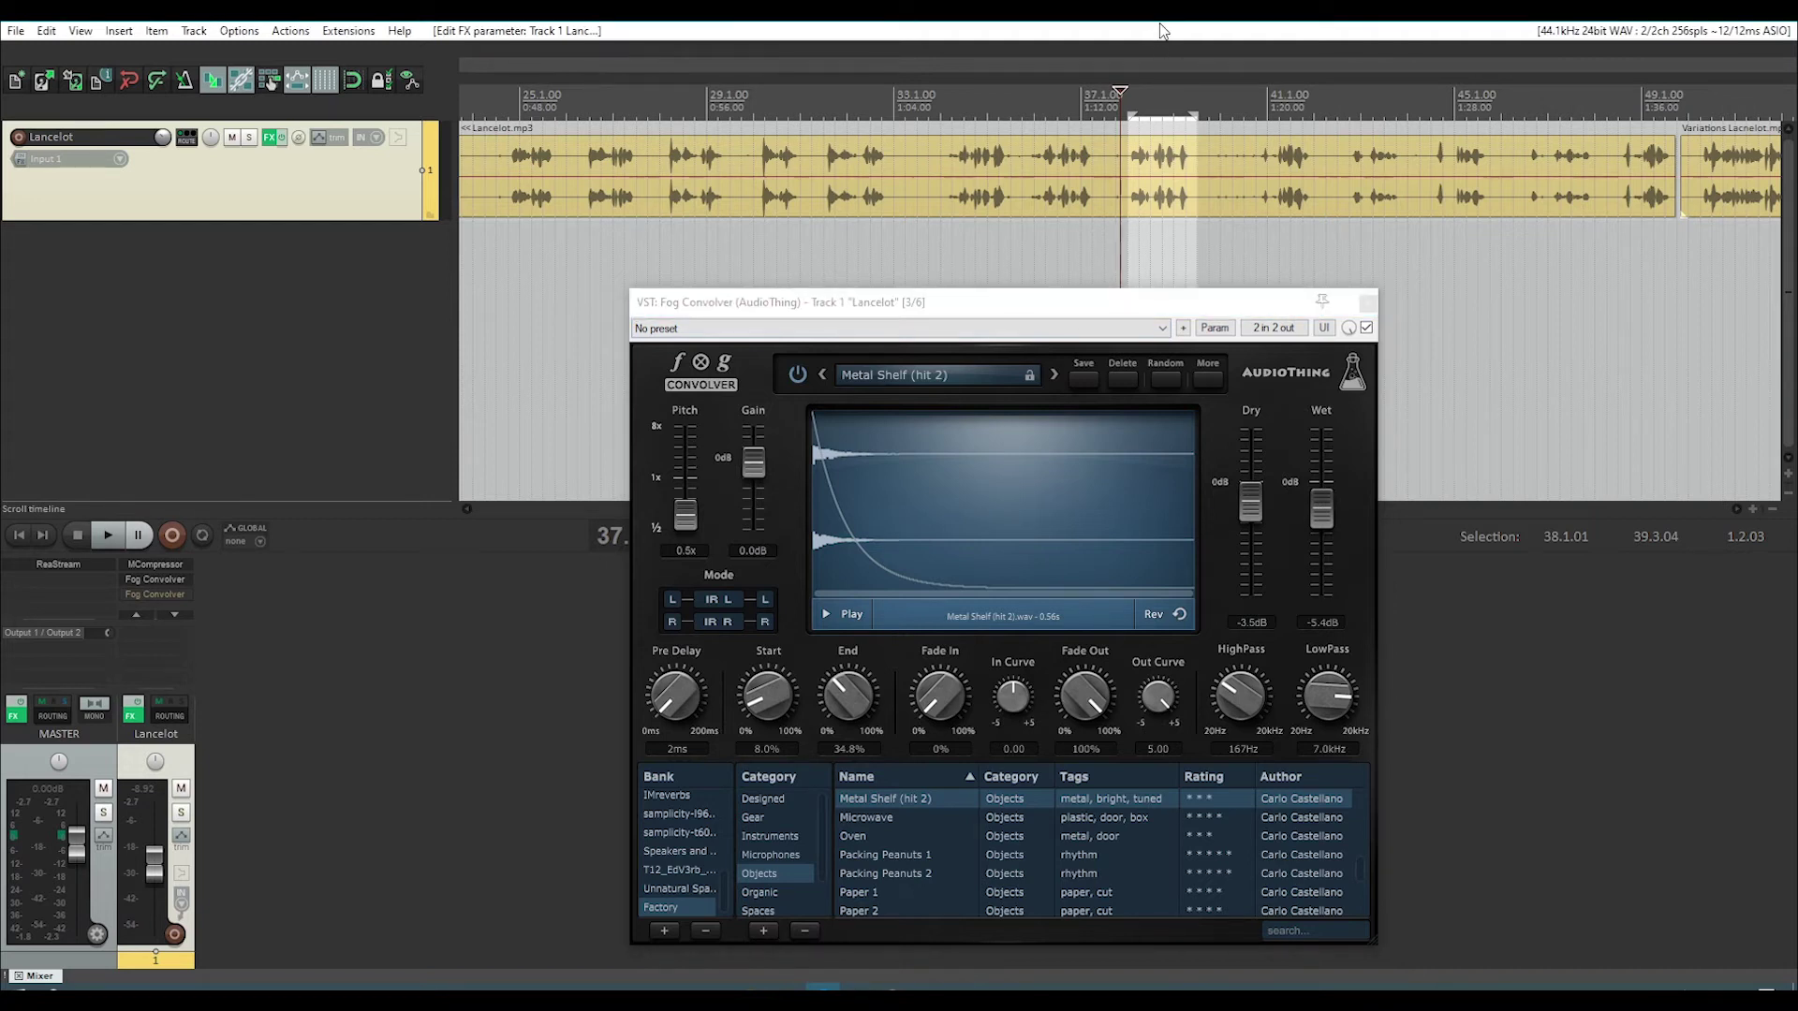
{"action": "key", "text": "space"}
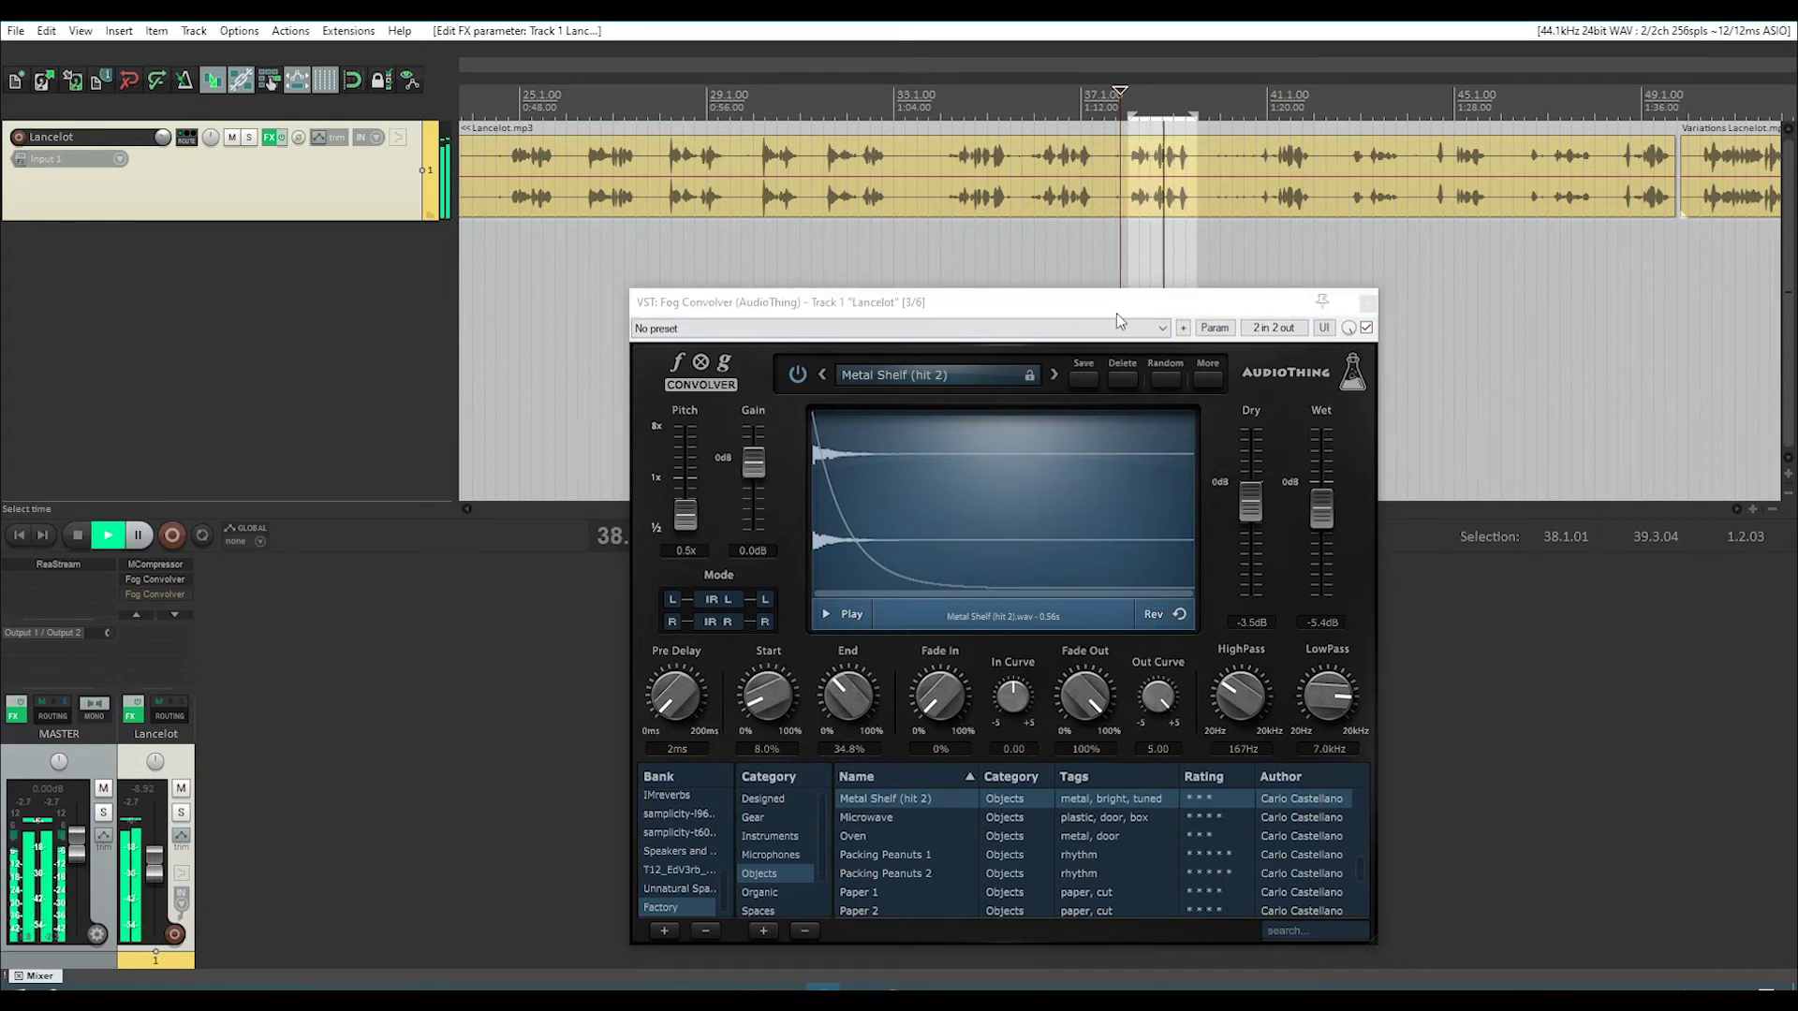
{"action": "key", "text": "space"}
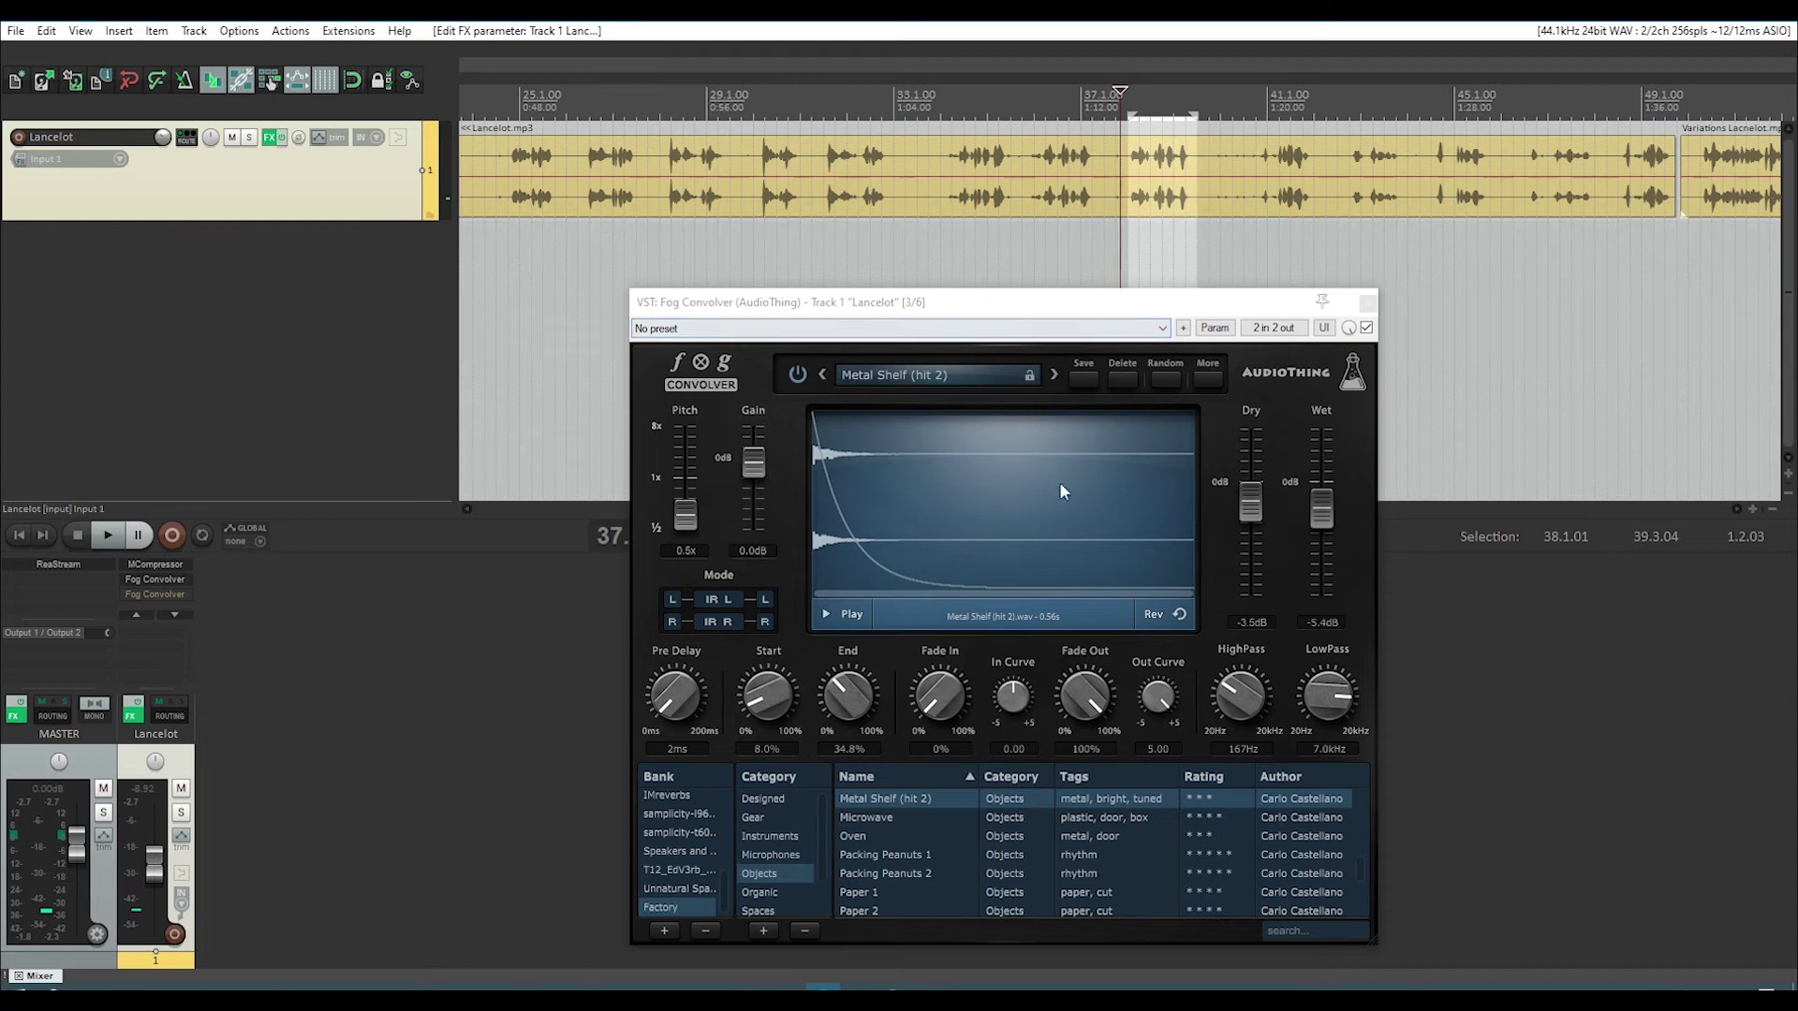
{"action": "left_click", "coordinate": [1318, 701]}
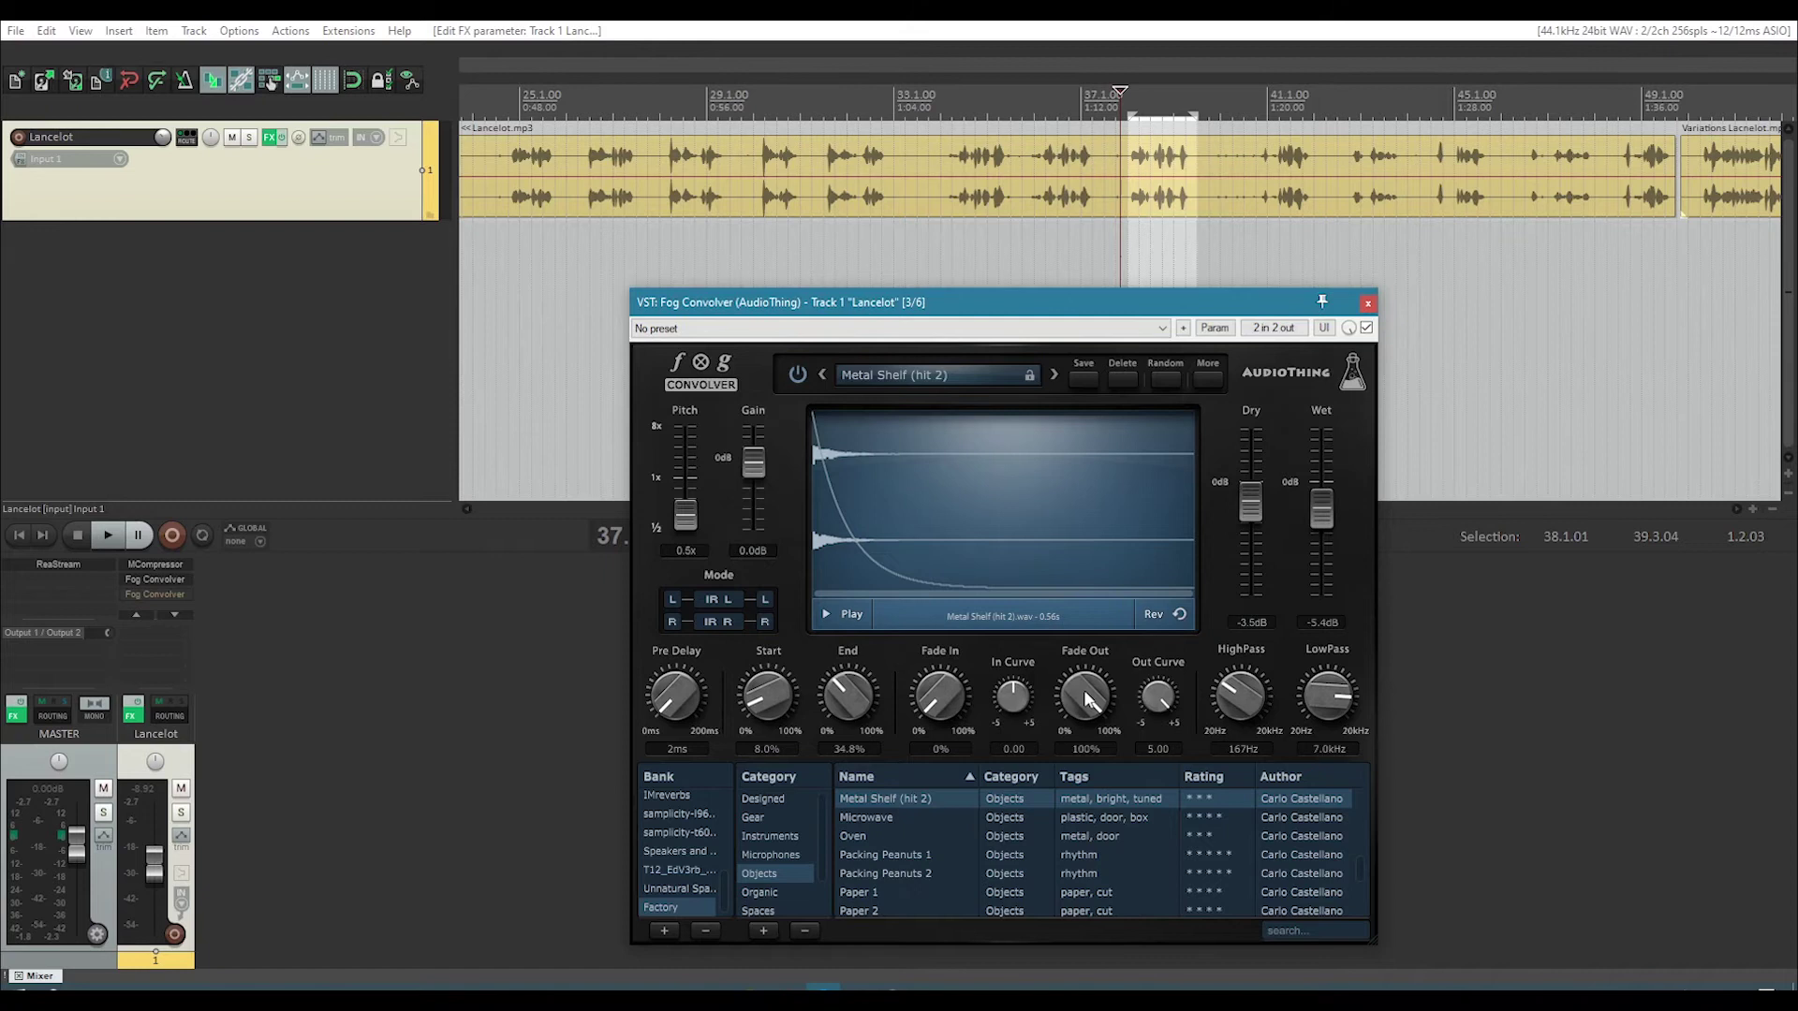
{"action": "left_click_drag", "start_coordinate": [1084, 683], "coordinate": [1077, 749]}
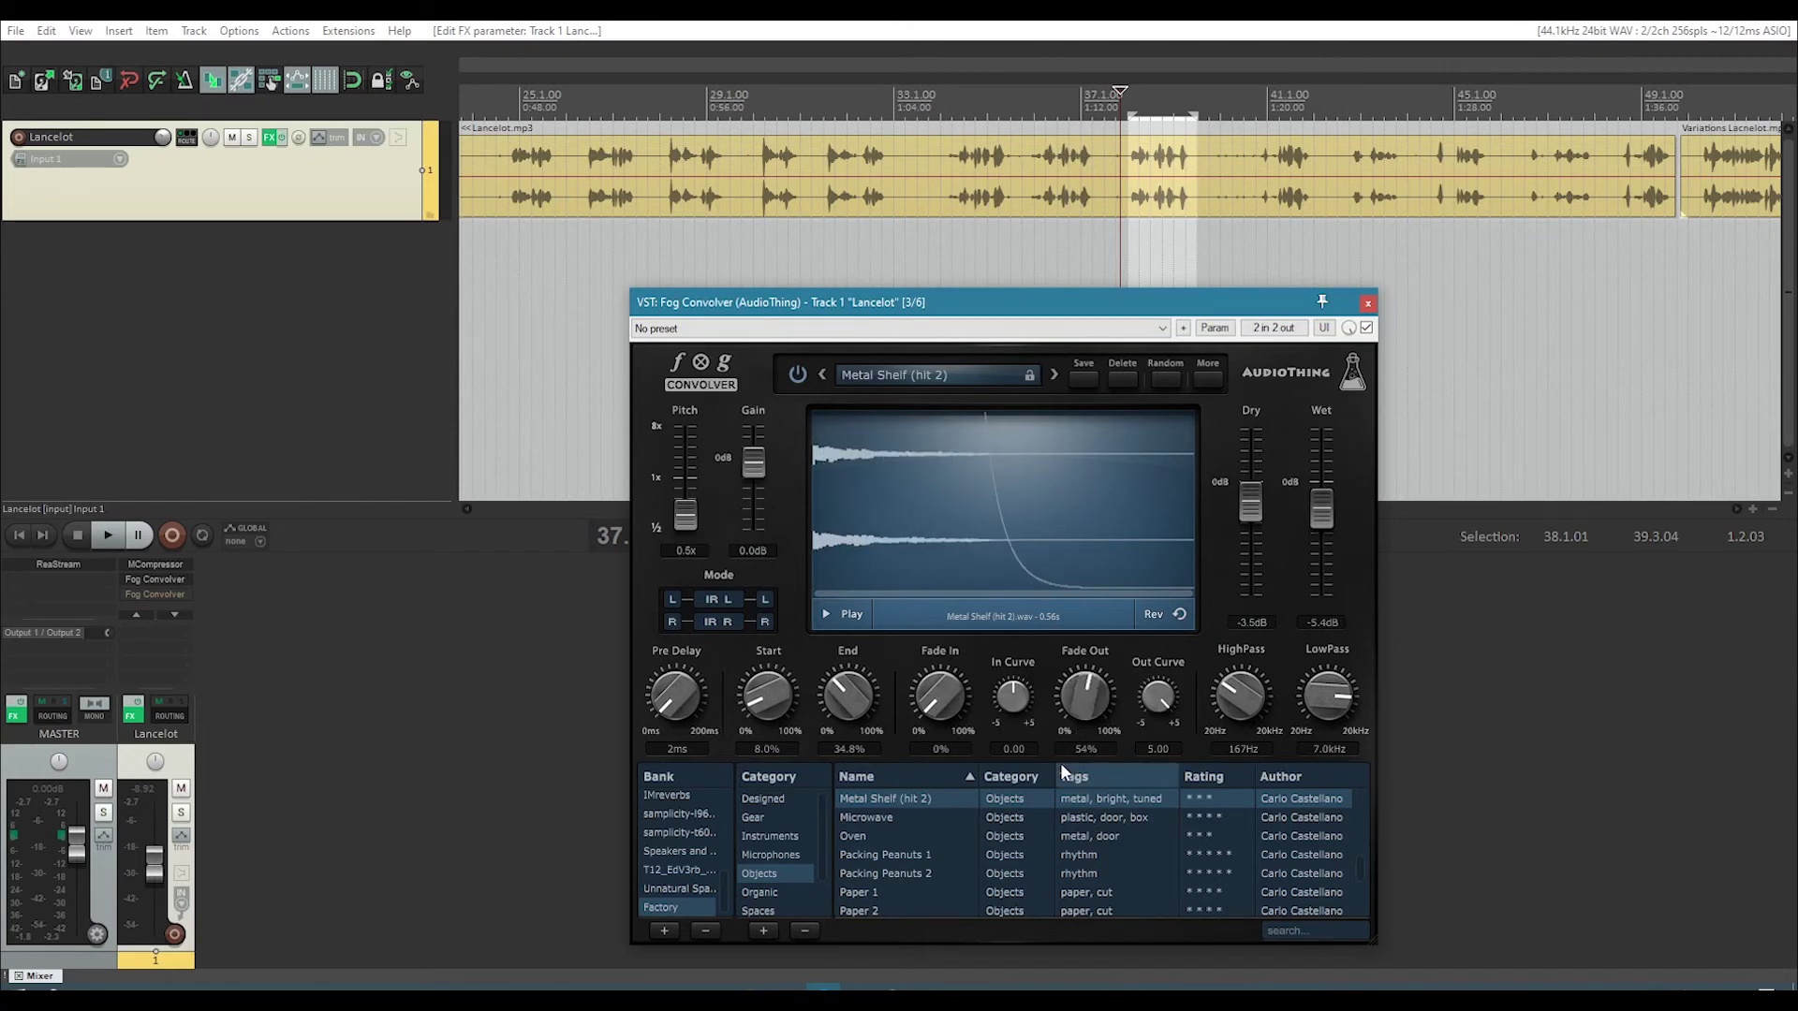
{"action": "left_click", "coordinate": [1082, 33]}
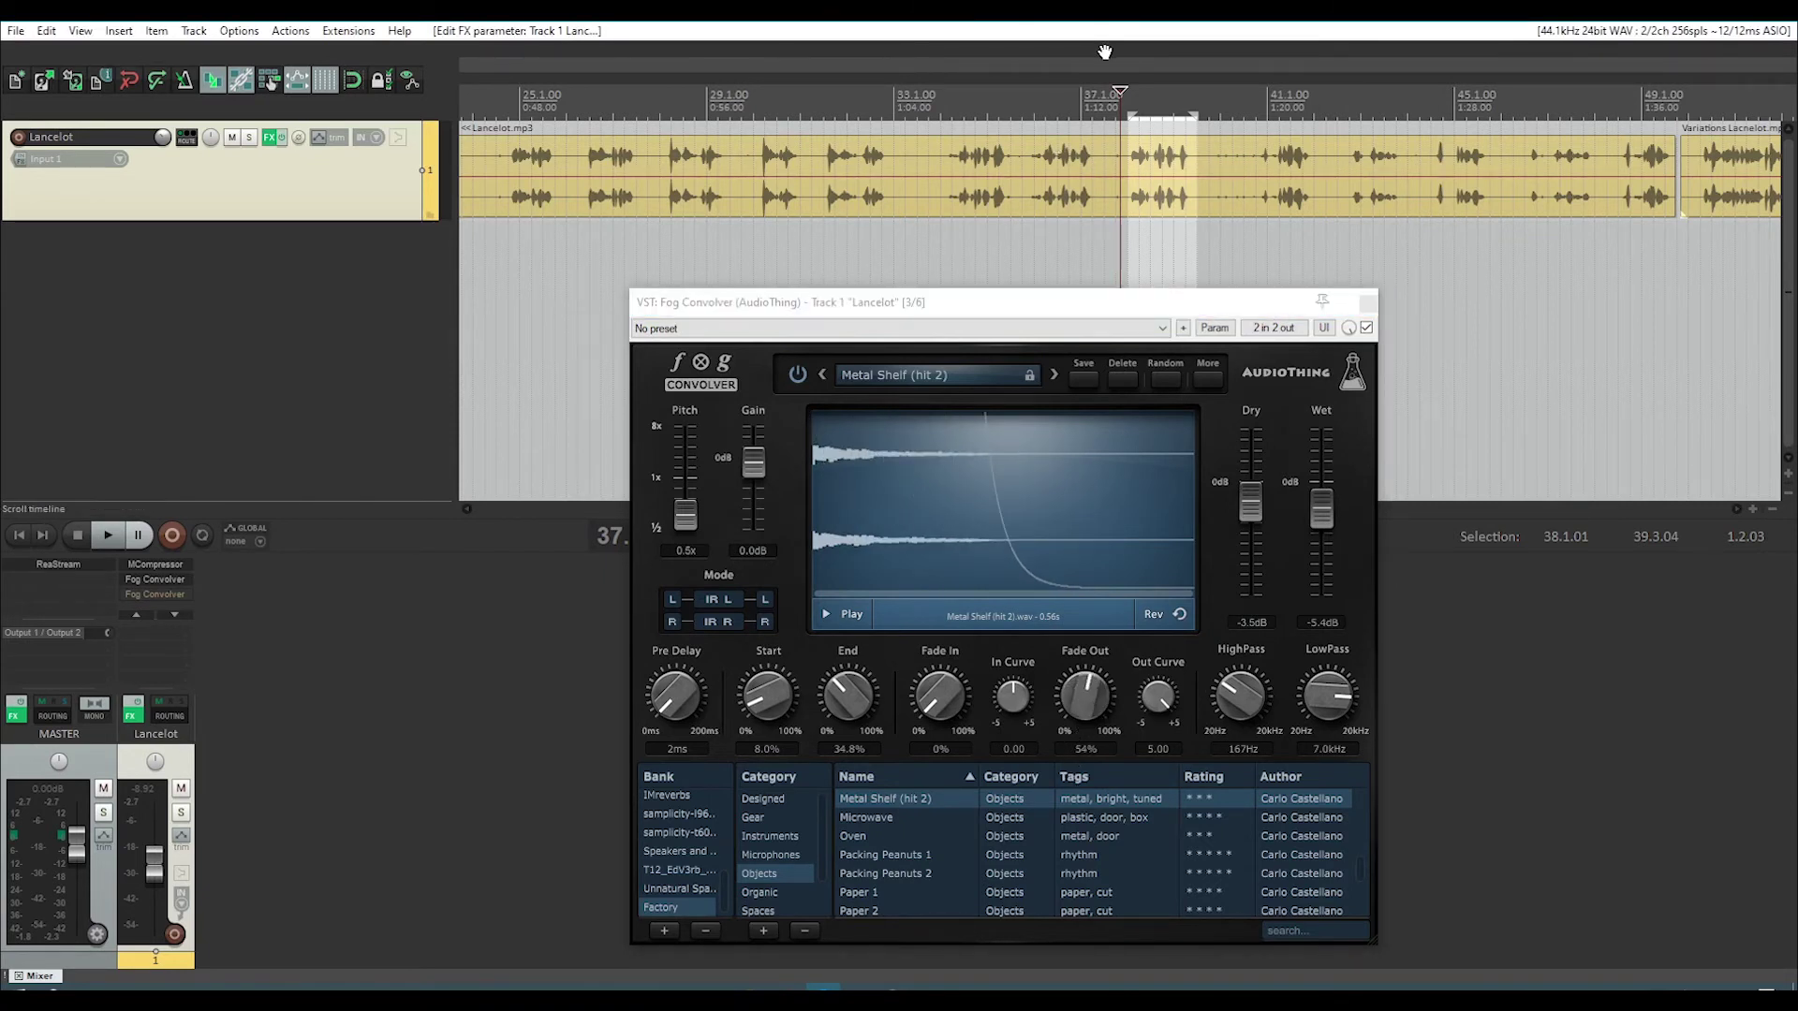
{"action": "key", "text": "space"}
{"action": "left_click_drag", "start_coordinate": [1087, 704], "coordinate": [1094, 607]}
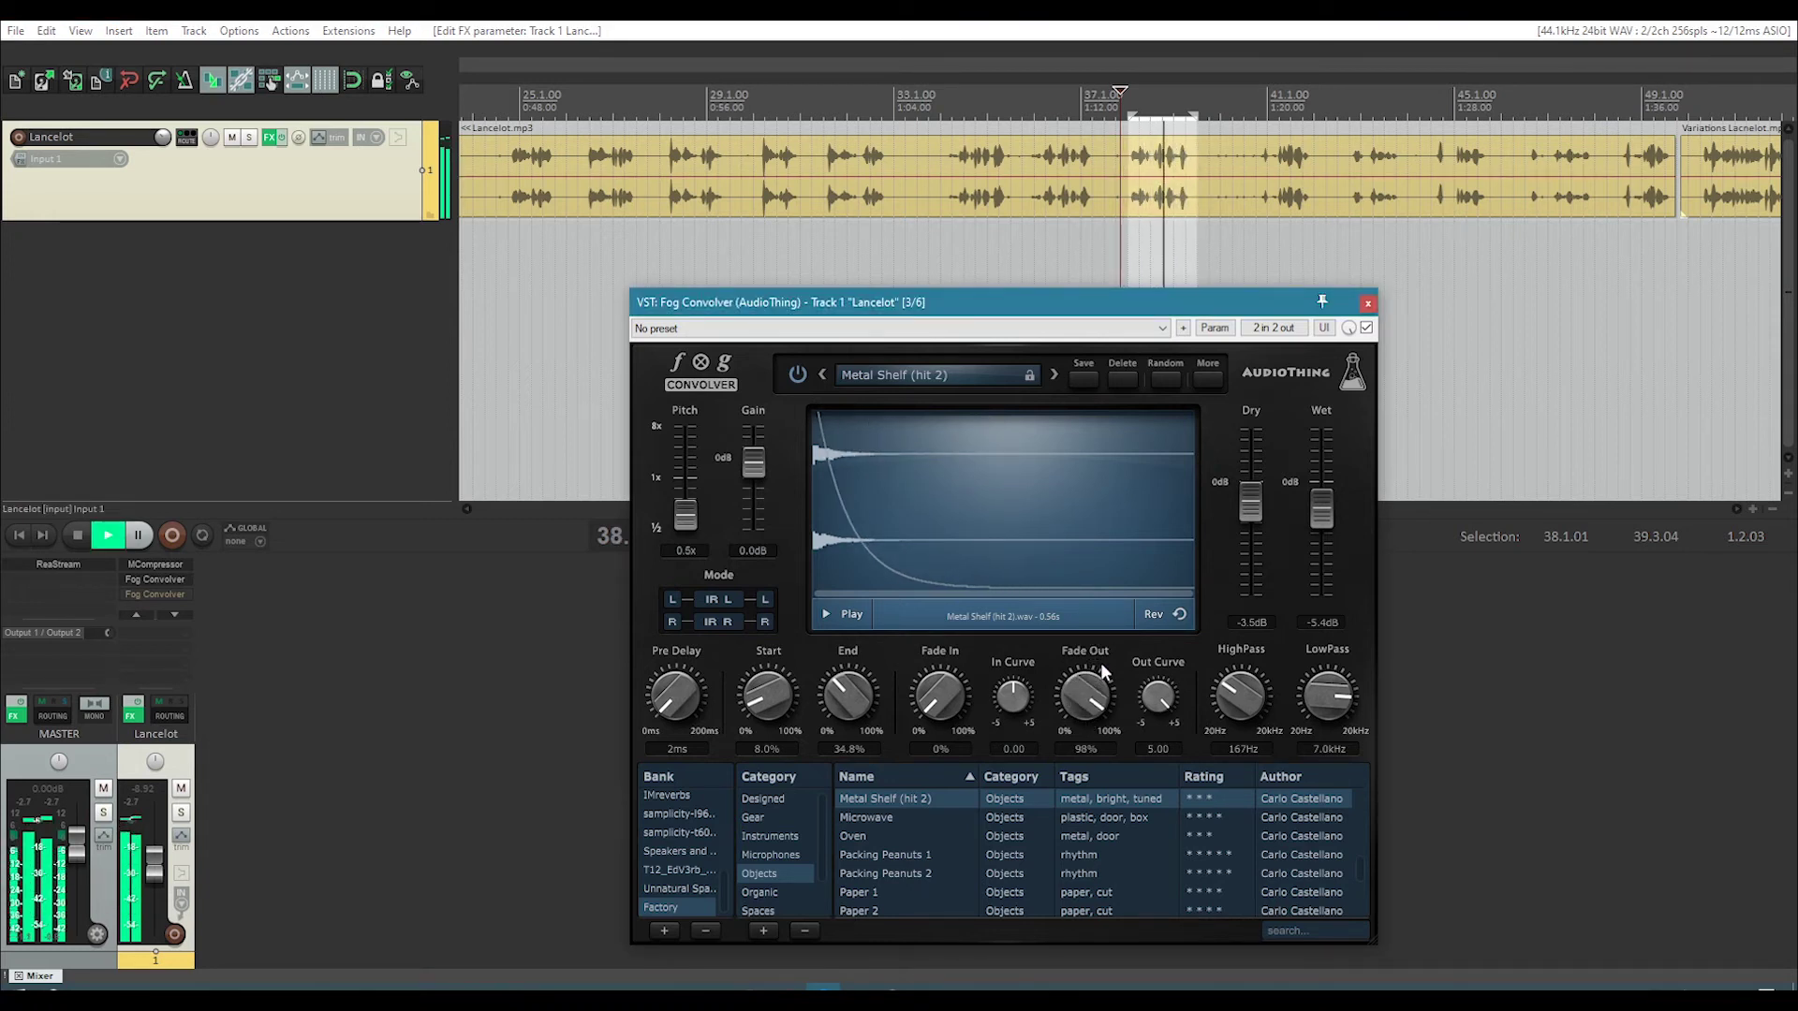
{"action": "left_click_drag", "start_coordinate": [1099, 661], "coordinate": [1082, 665]}
{"action": "key", "text": "space"}
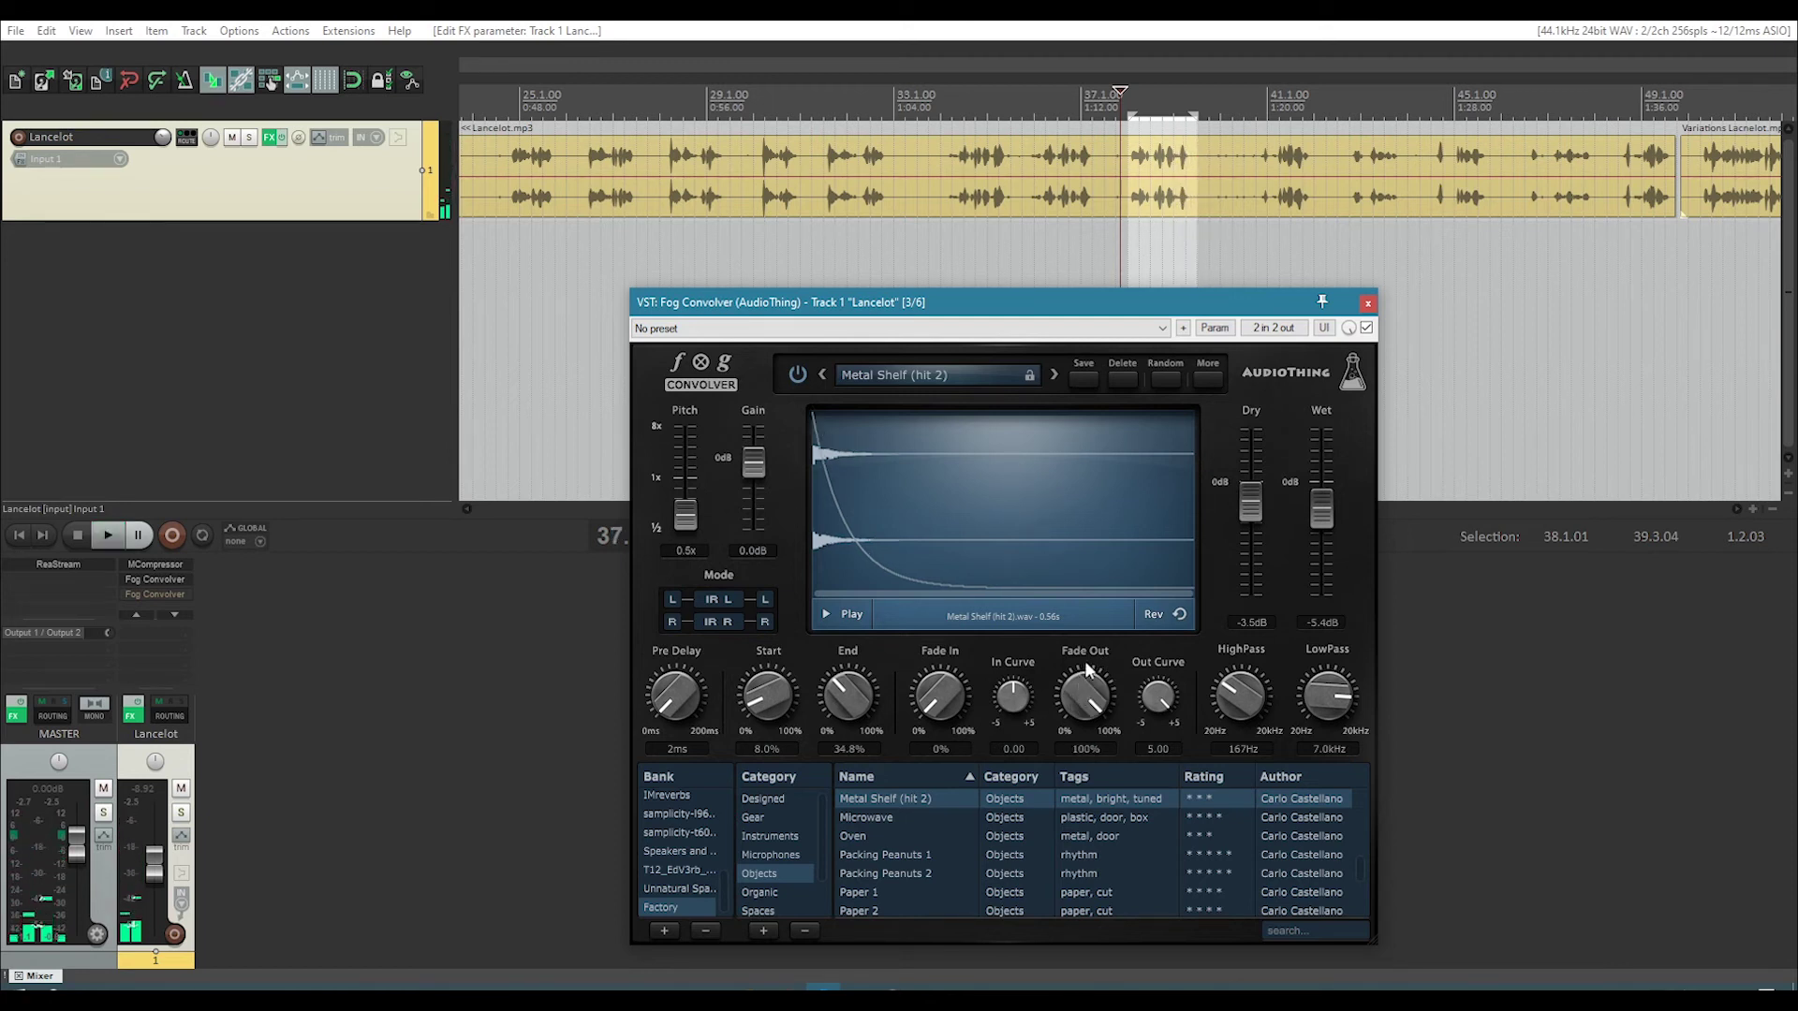
{"action": "key", "text": "space"}
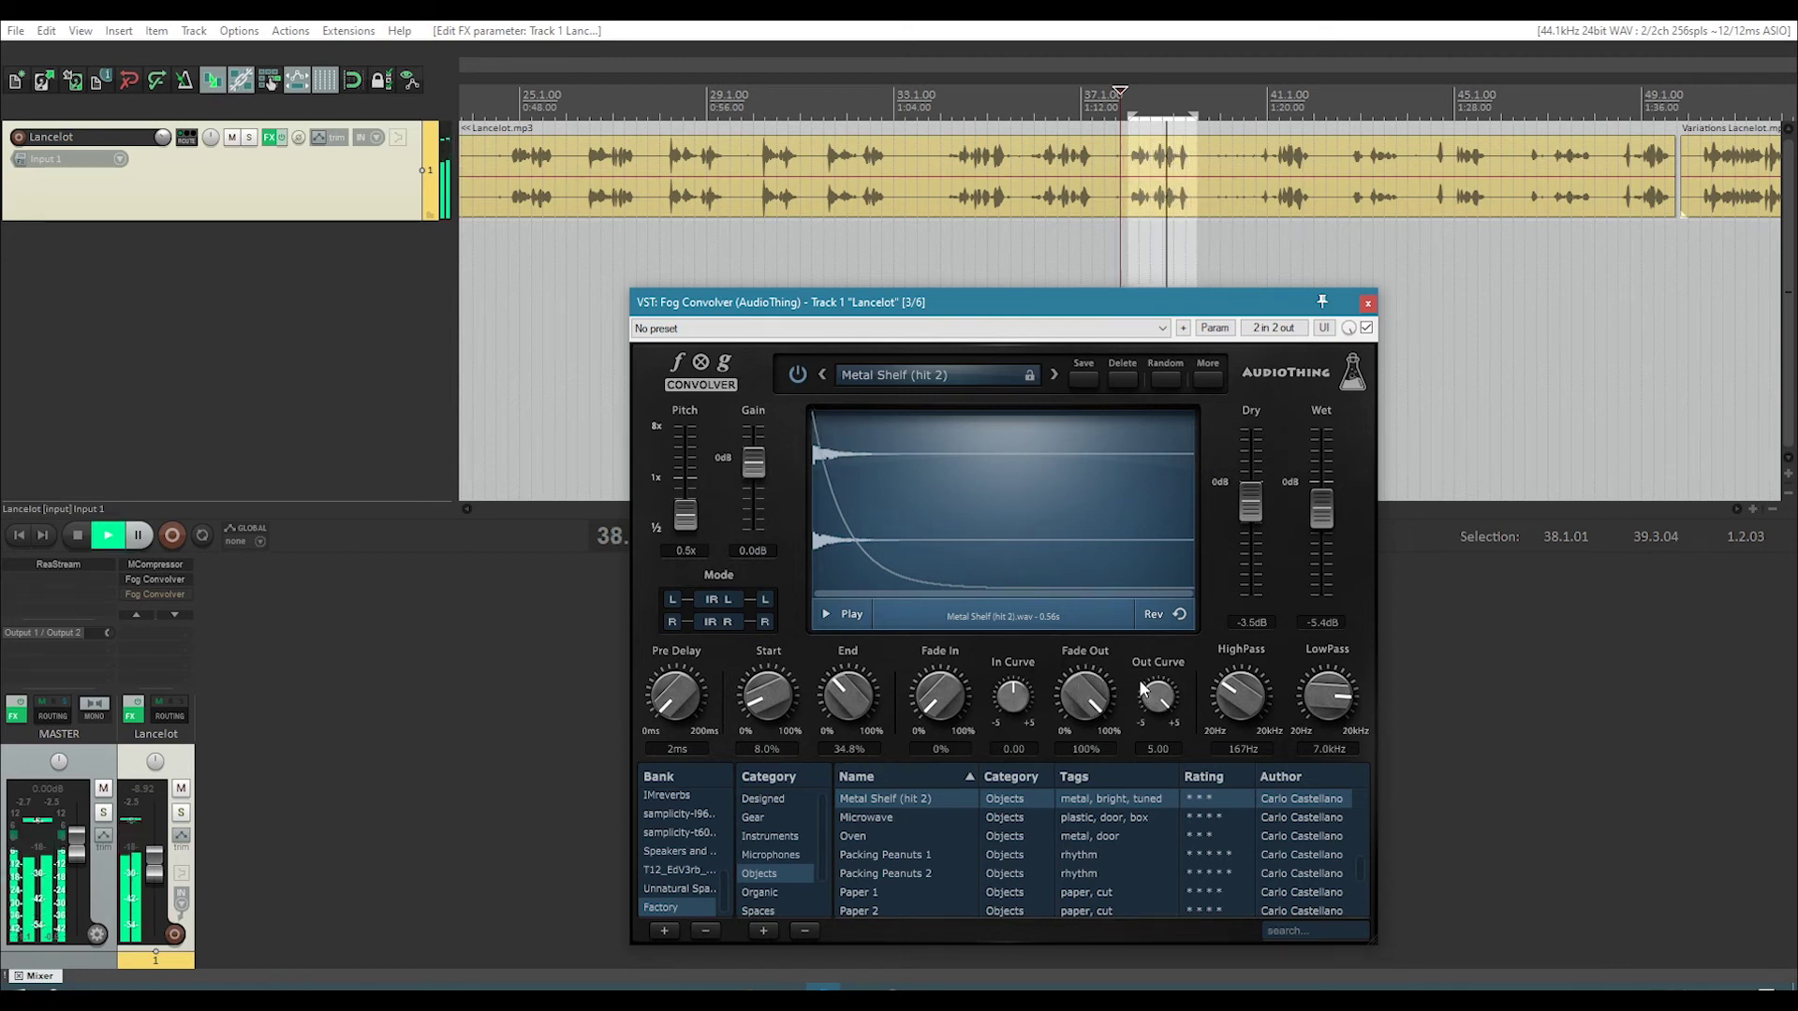
{"action": "key", "text": "space"}
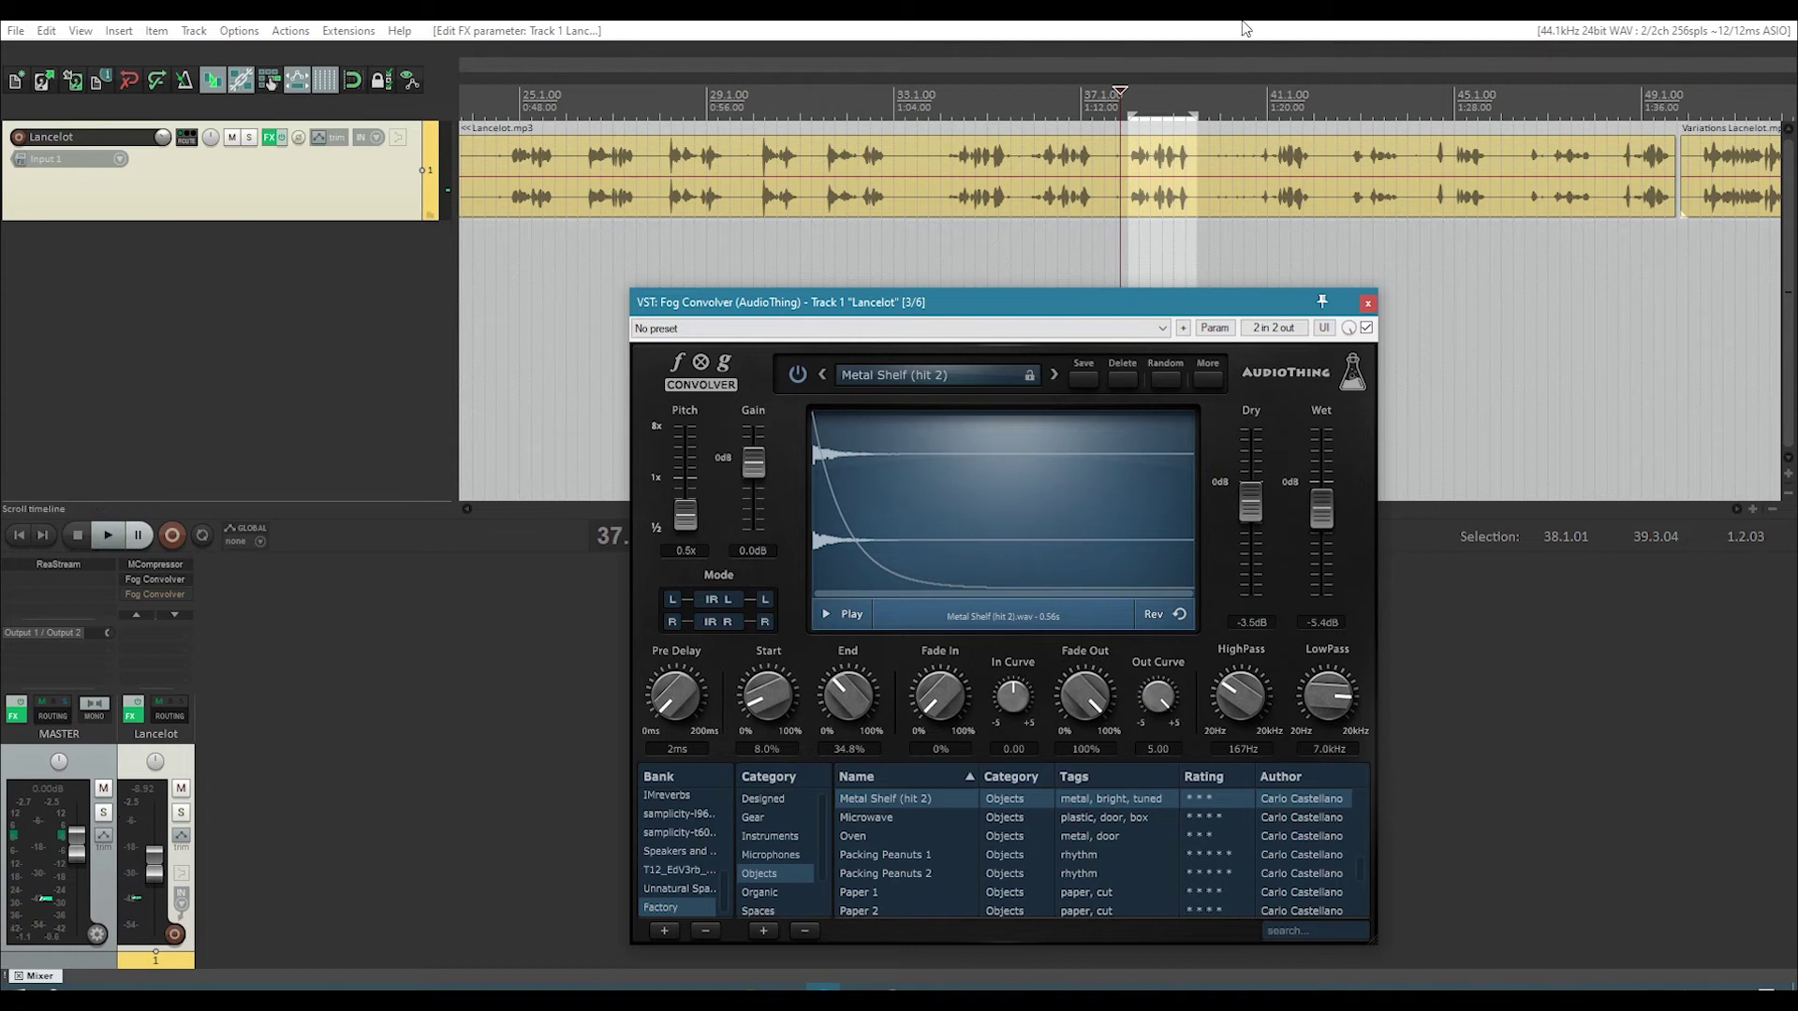
{"action": "left_click", "coordinate": [1244, 28]}
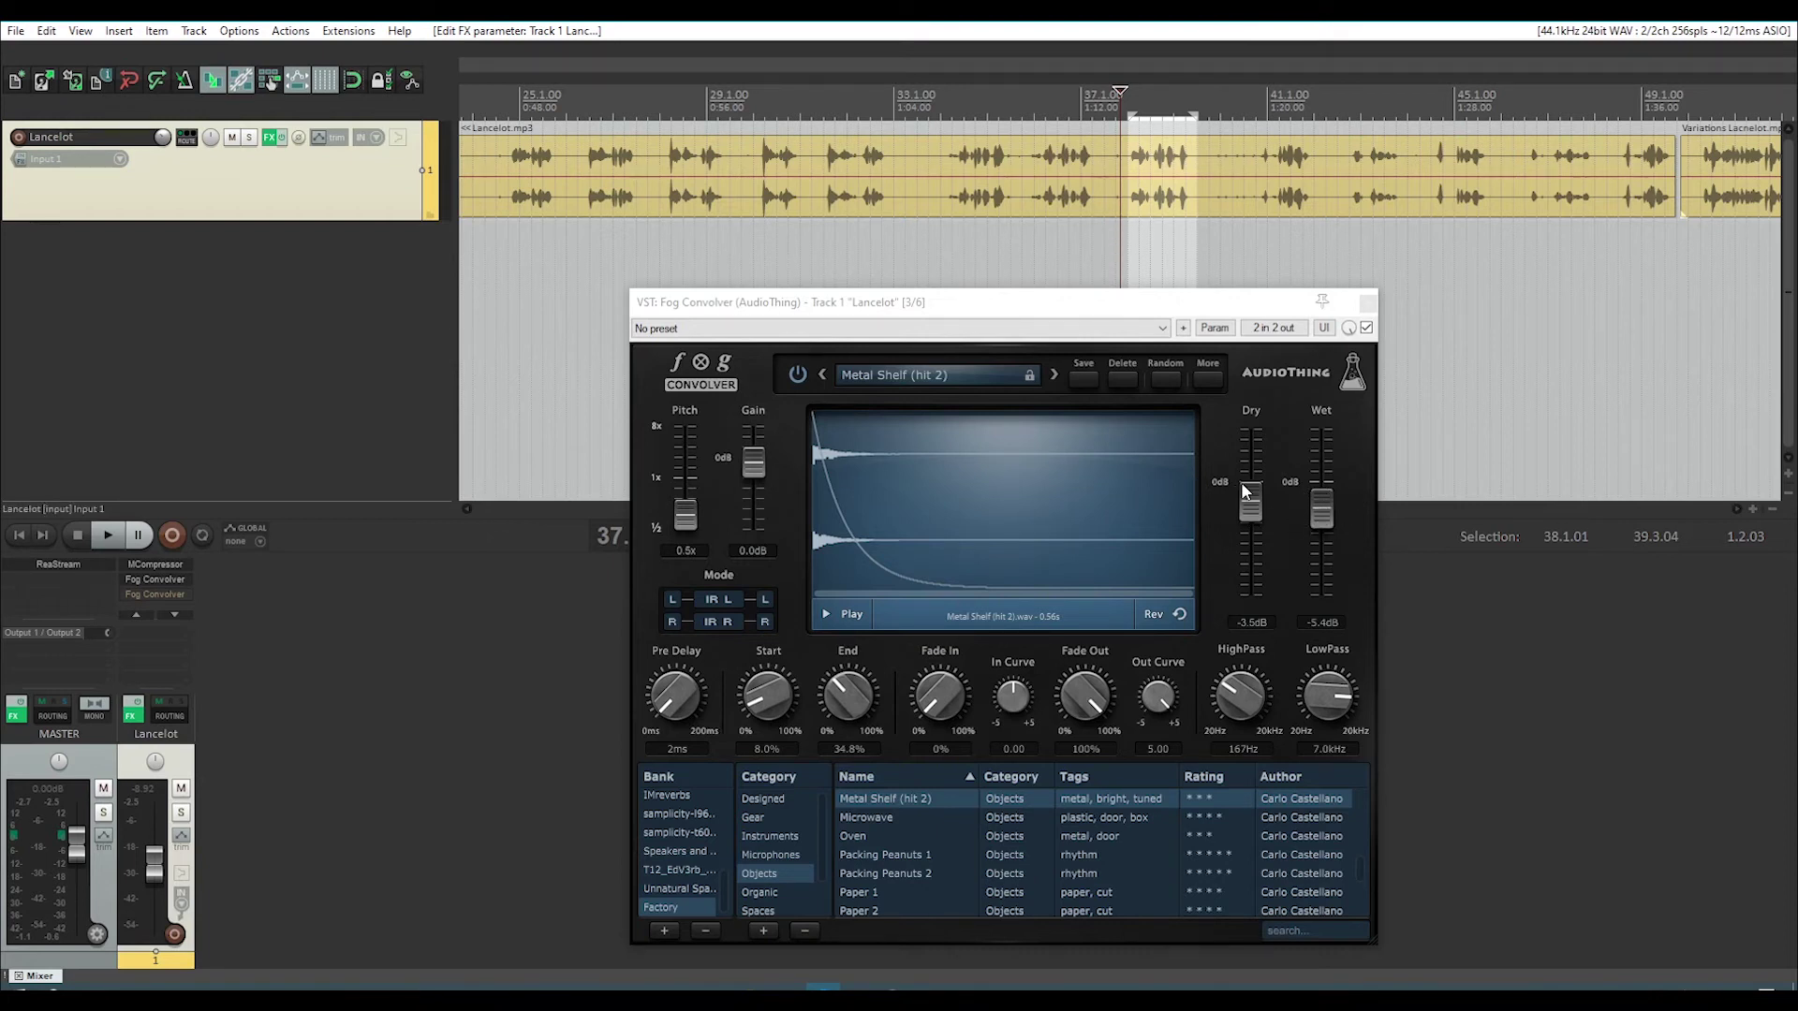
Try a lower wet level, restore it to -5.4 dB, replay the voice, and reset meter peaks.
{"action": "key", "text": "space"}
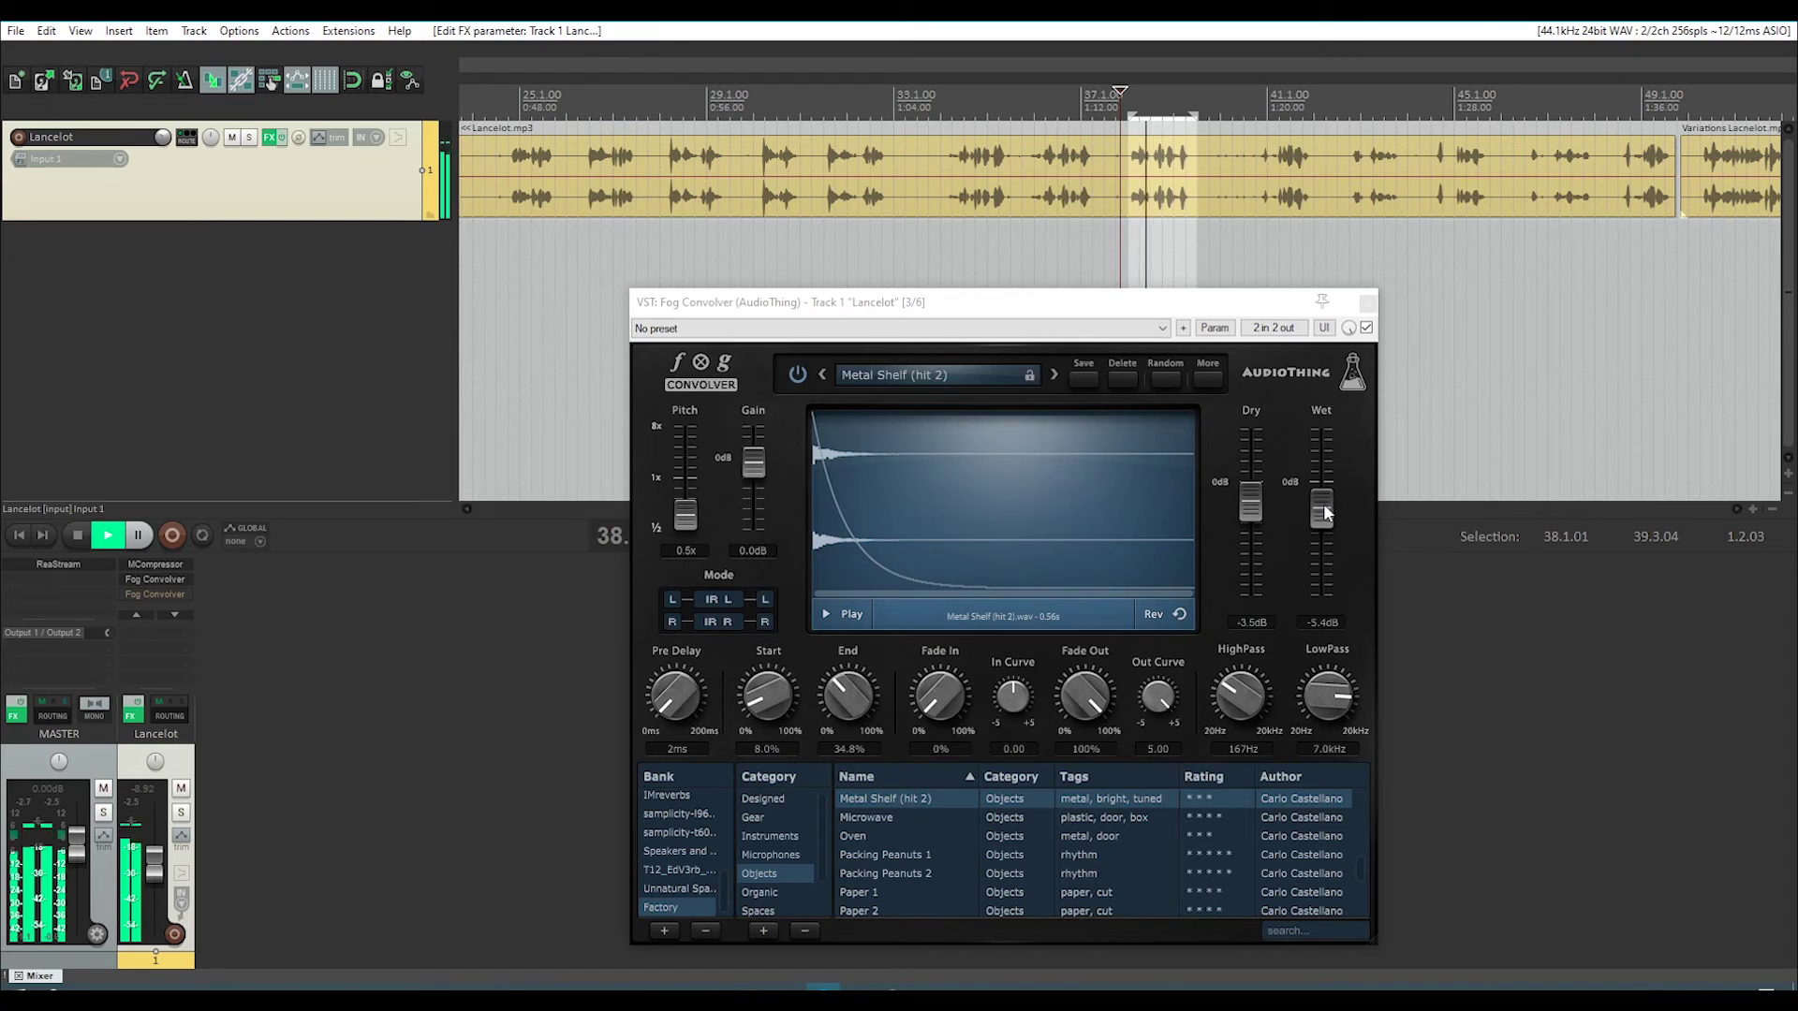
{"action": "left_click_drag", "start_coordinate": [1323, 502], "coordinate": [1319, 596]}
{"action": "key", "text": "space"}
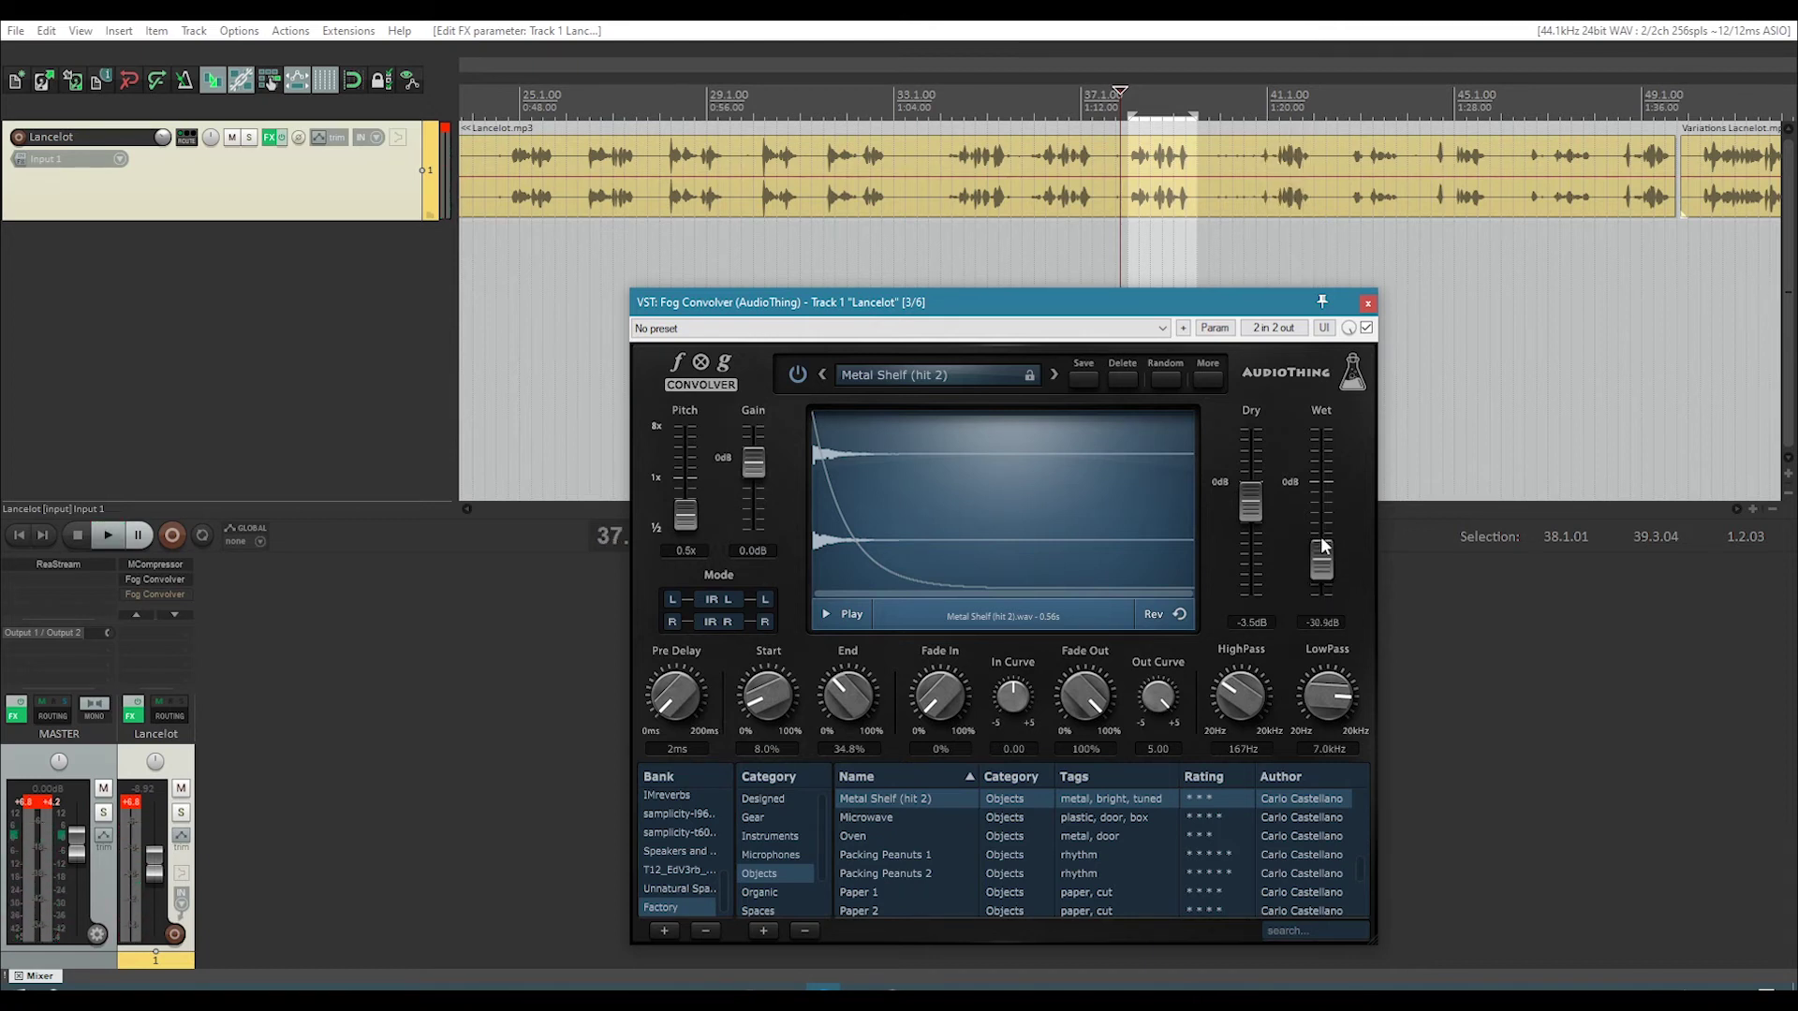
{"action": "left_click", "coordinate": [1322, 525]}
{"action": "key", "text": "space"}
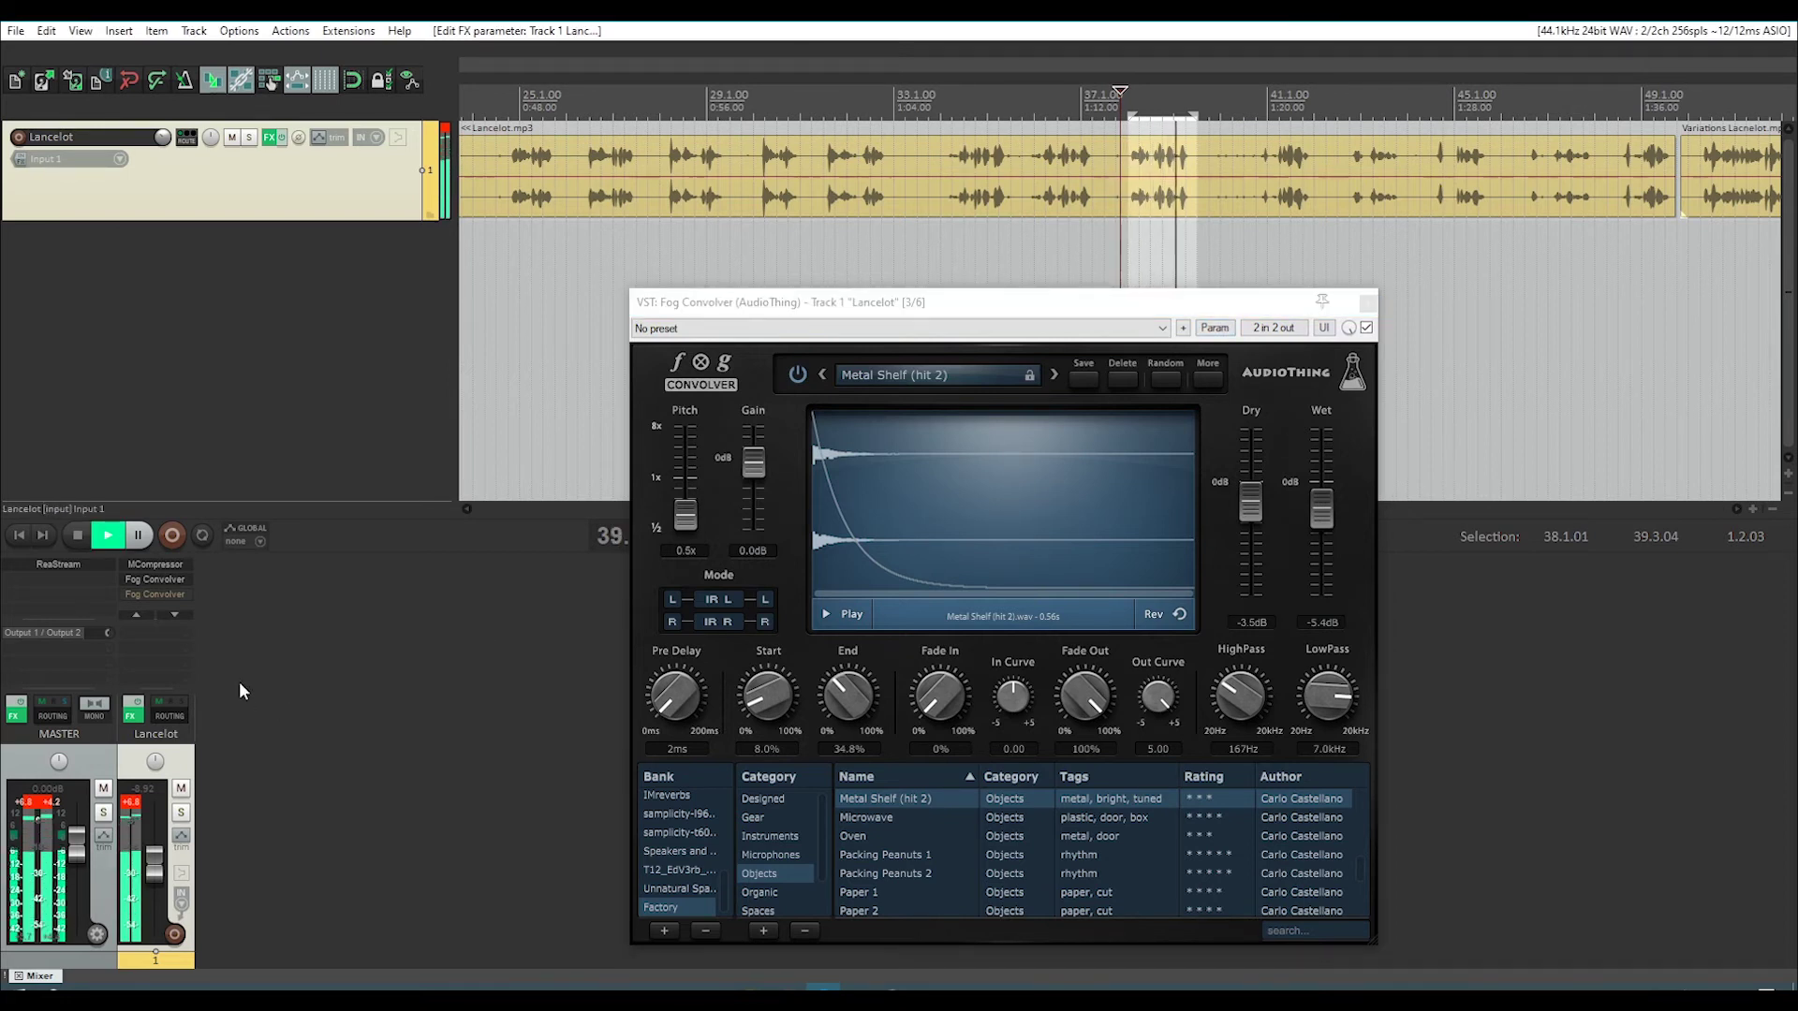
{"action": "key", "text": "space"}
{"action": "left_click", "coordinate": [132, 805]}
{"action": "left_click", "coordinate": [33, 805]}
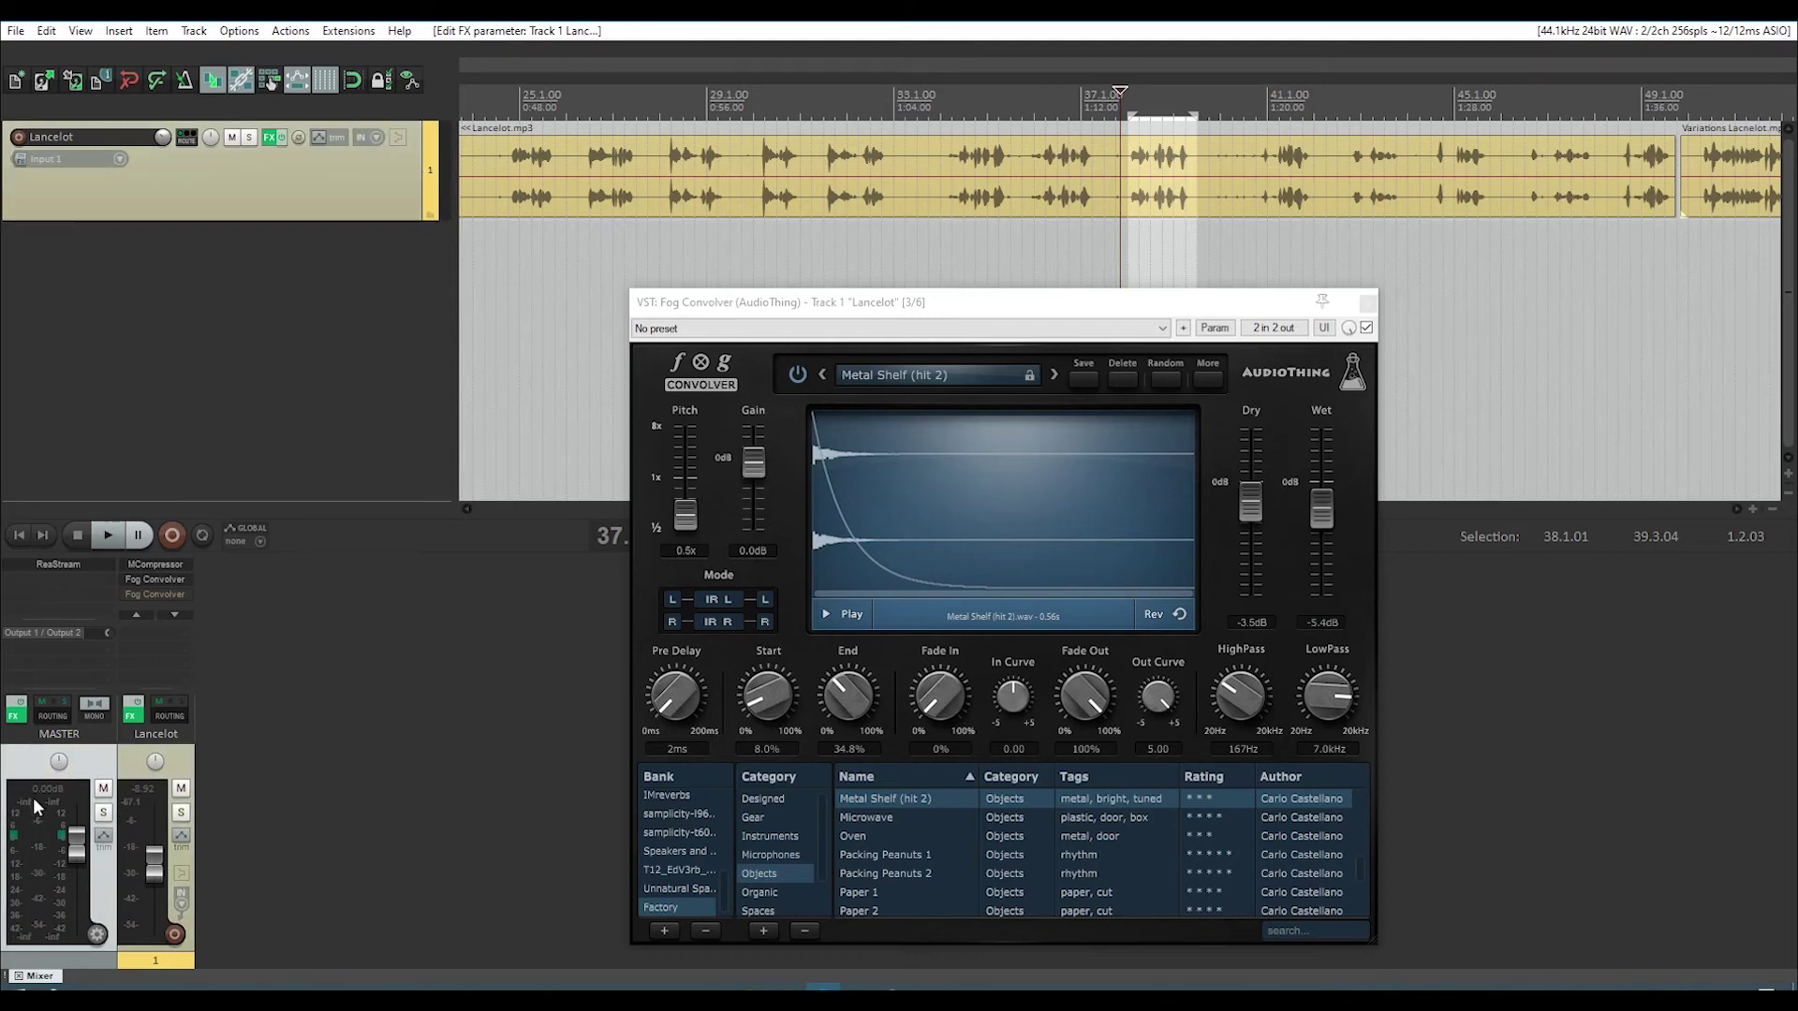
Close the first Fog Convolver, then enable and open the second one.
{"action": "left_click", "coordinate": [1367, 304]}
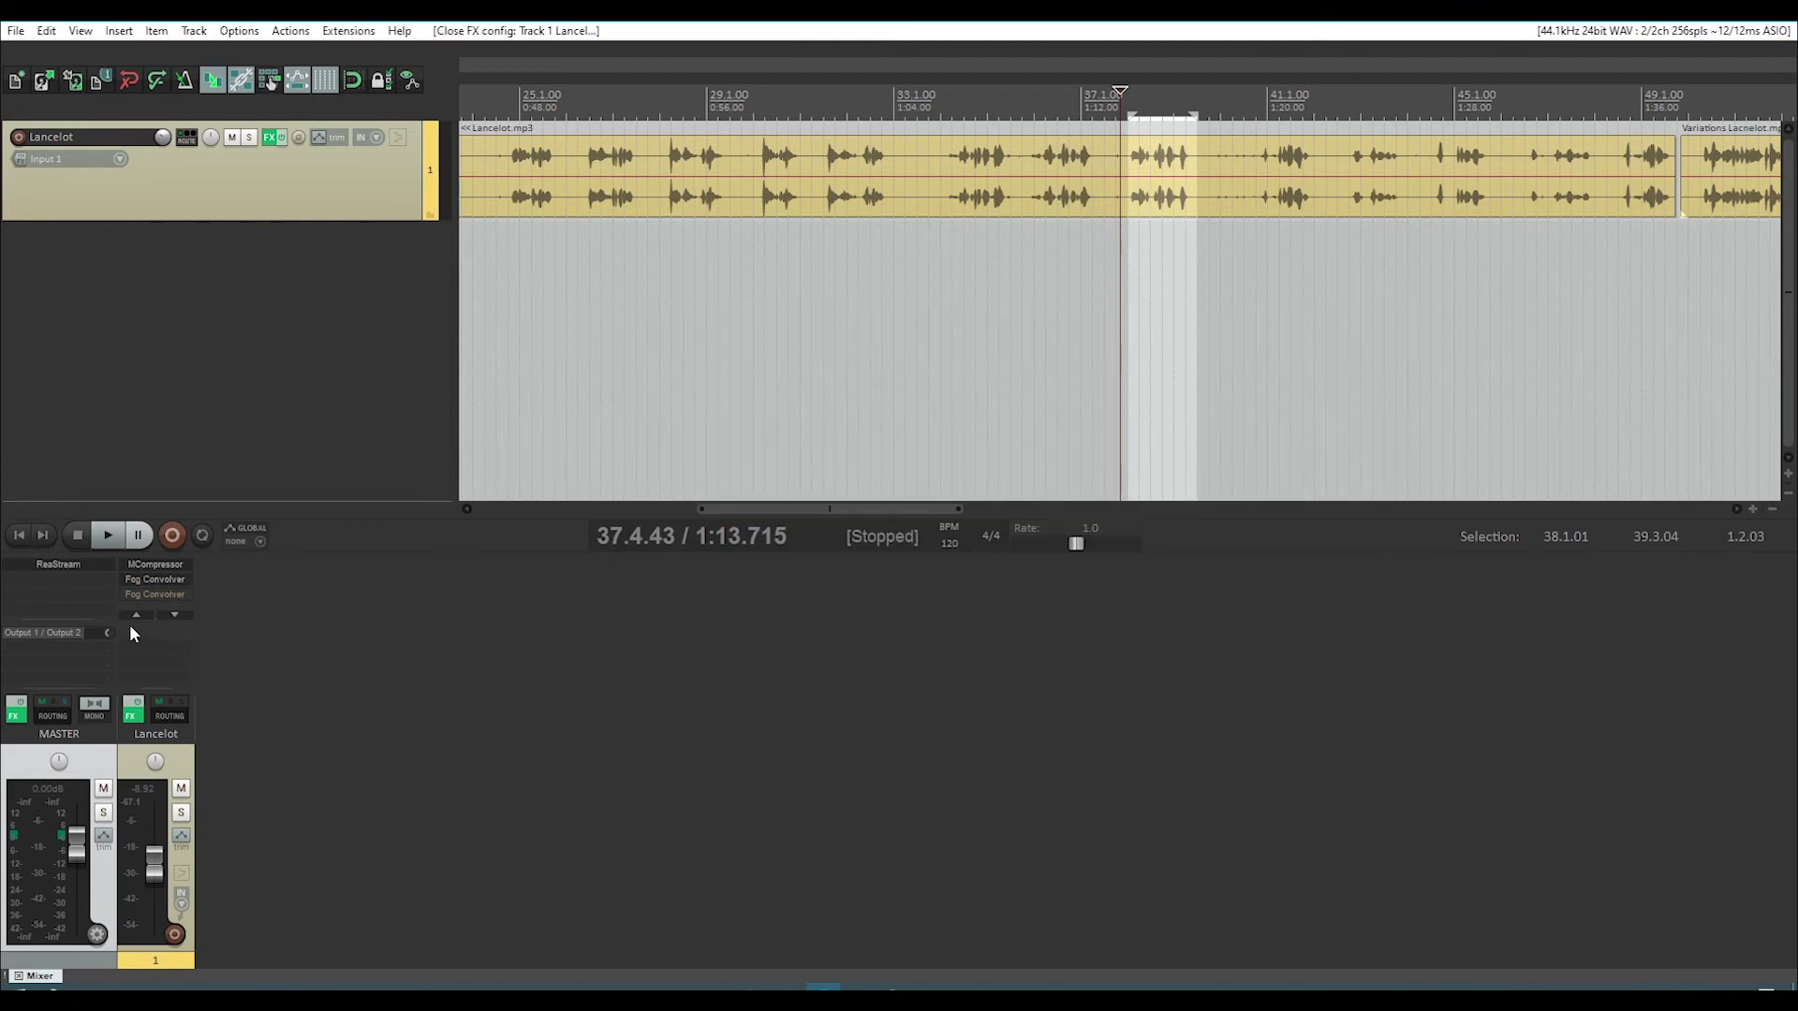
{"action": "left_click", "coordinate": [154, 593], "text": "shift"}
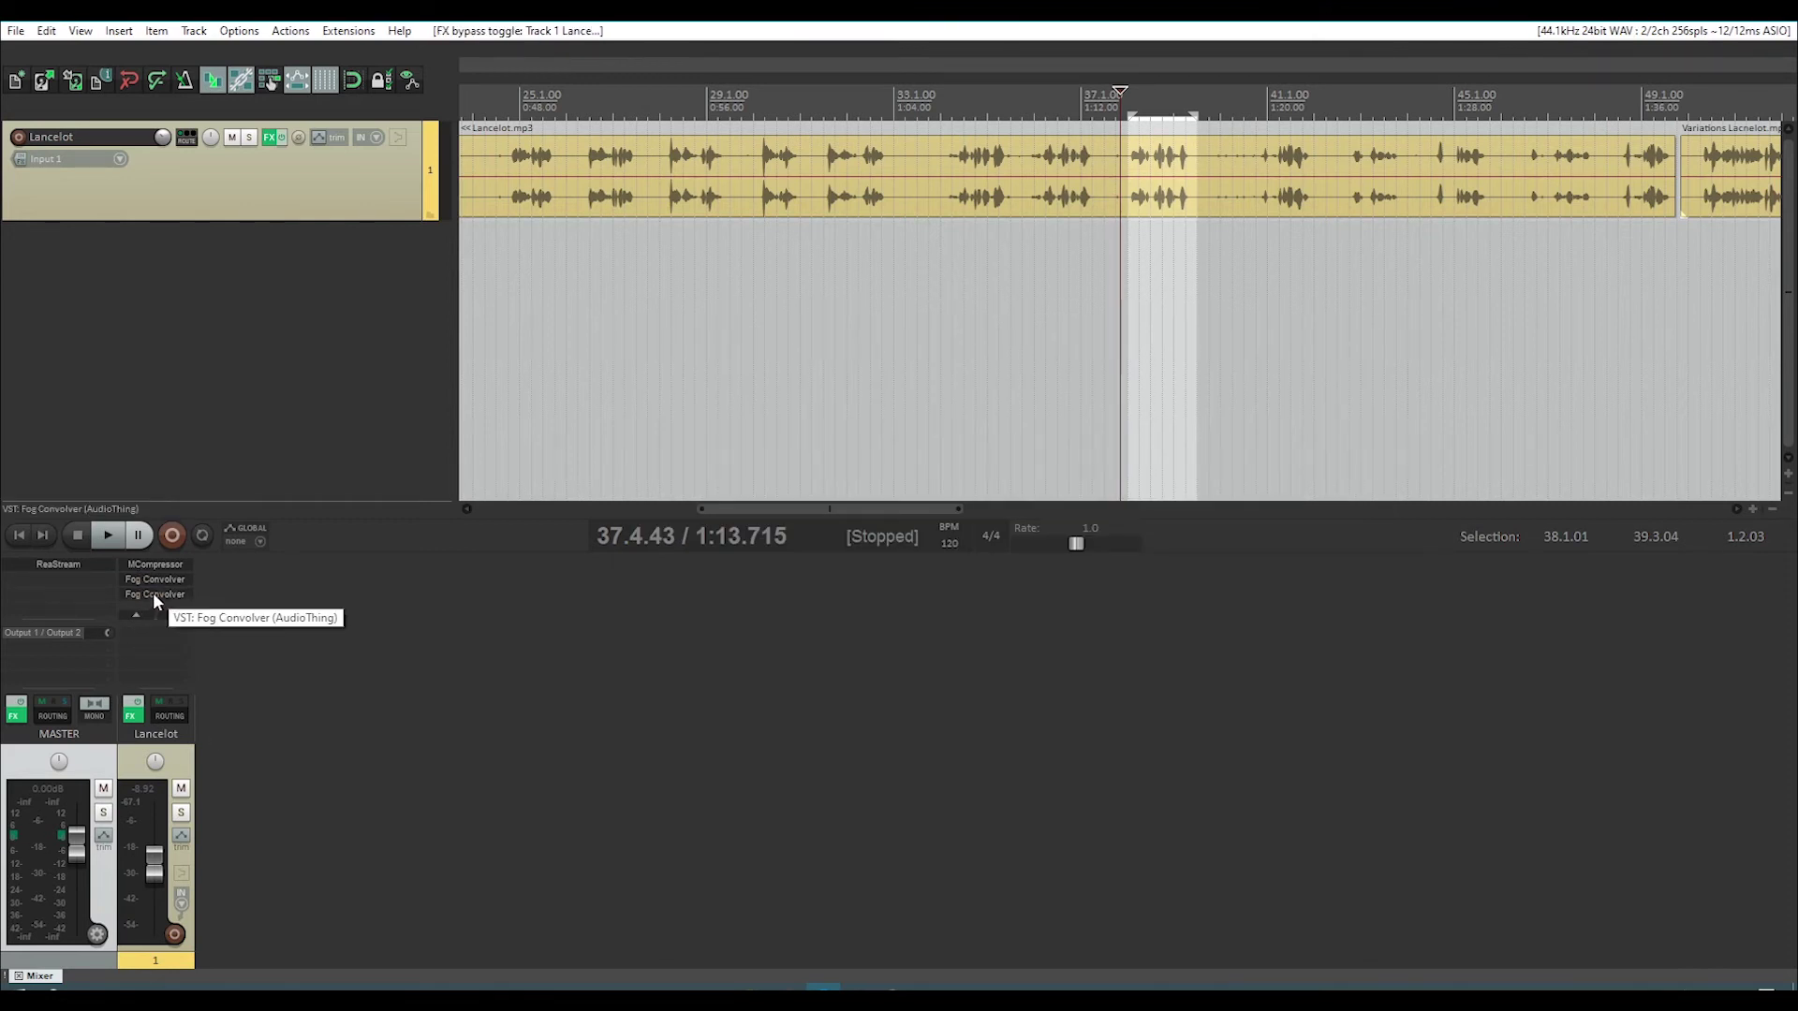
{"action": "left_click", "coordinate": [154, 593]}
{"action": "left_click_drag", "start_coordinate": [1118, 343], "coordinate": [1005, 294]}
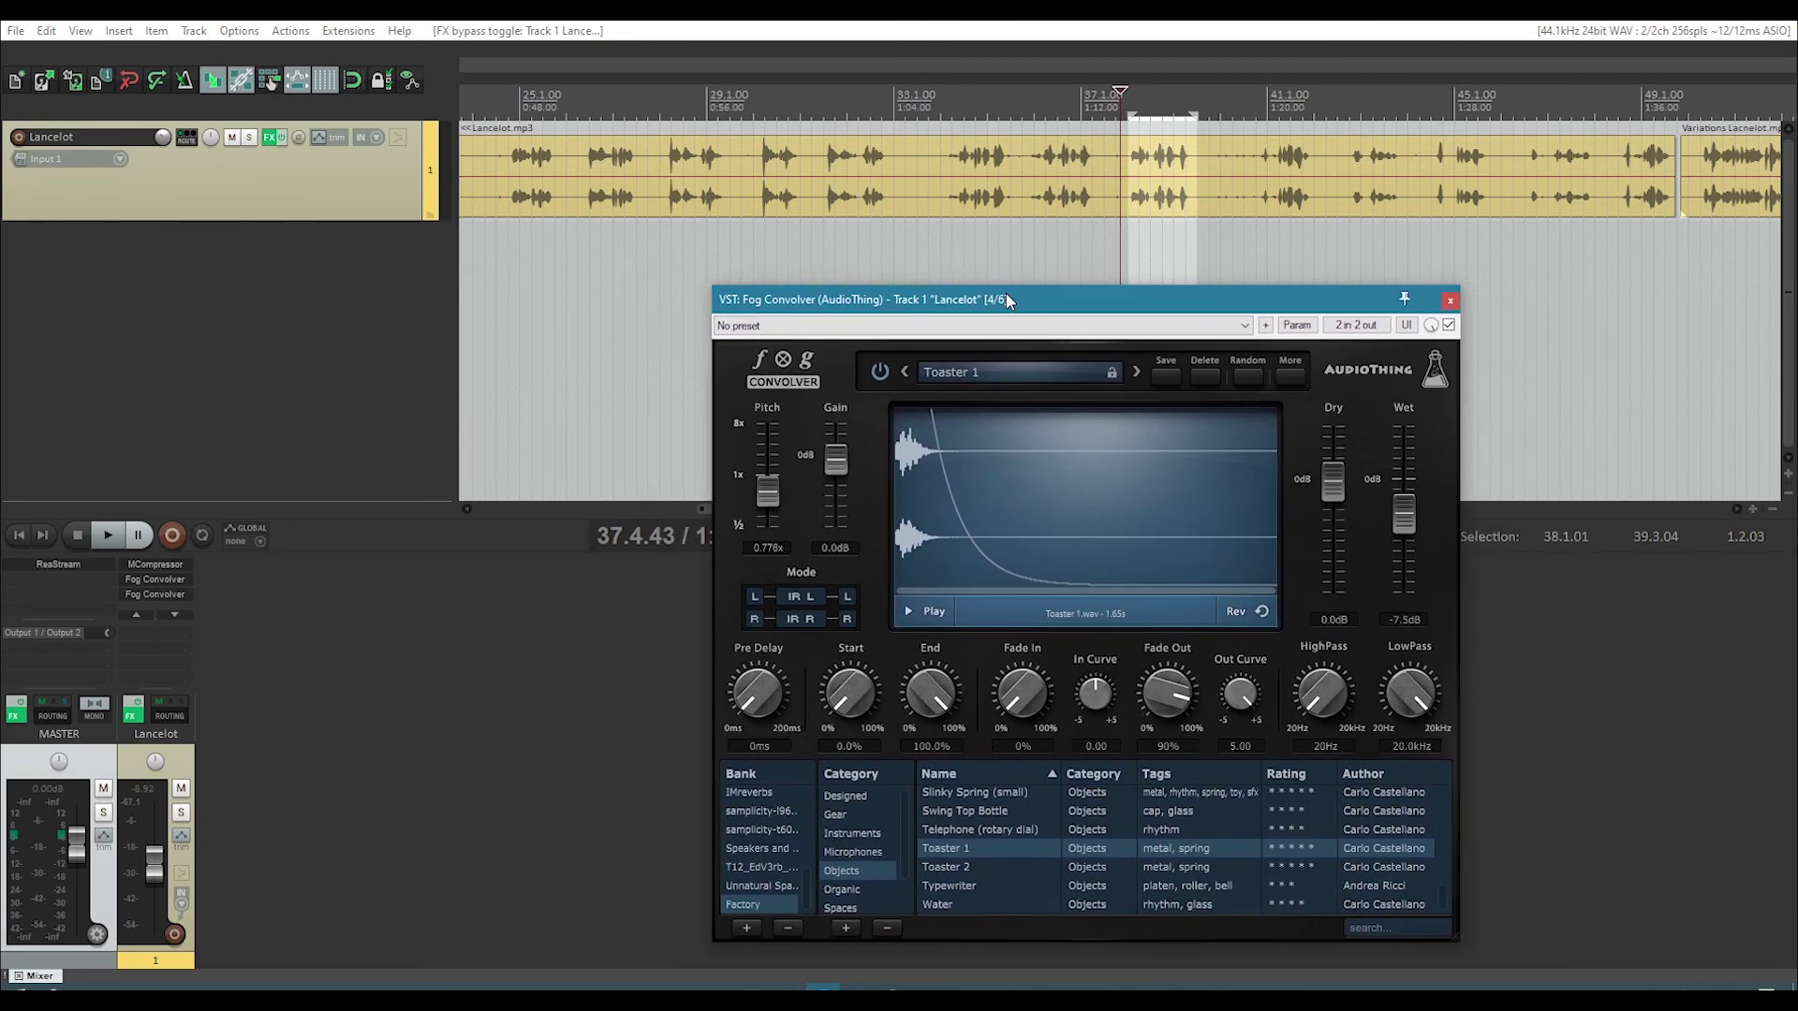
Preview the Toaster 1 impulse and play the vocal through it from bar 34.
{"action": "left_click", "coordinate": [905, 613]}
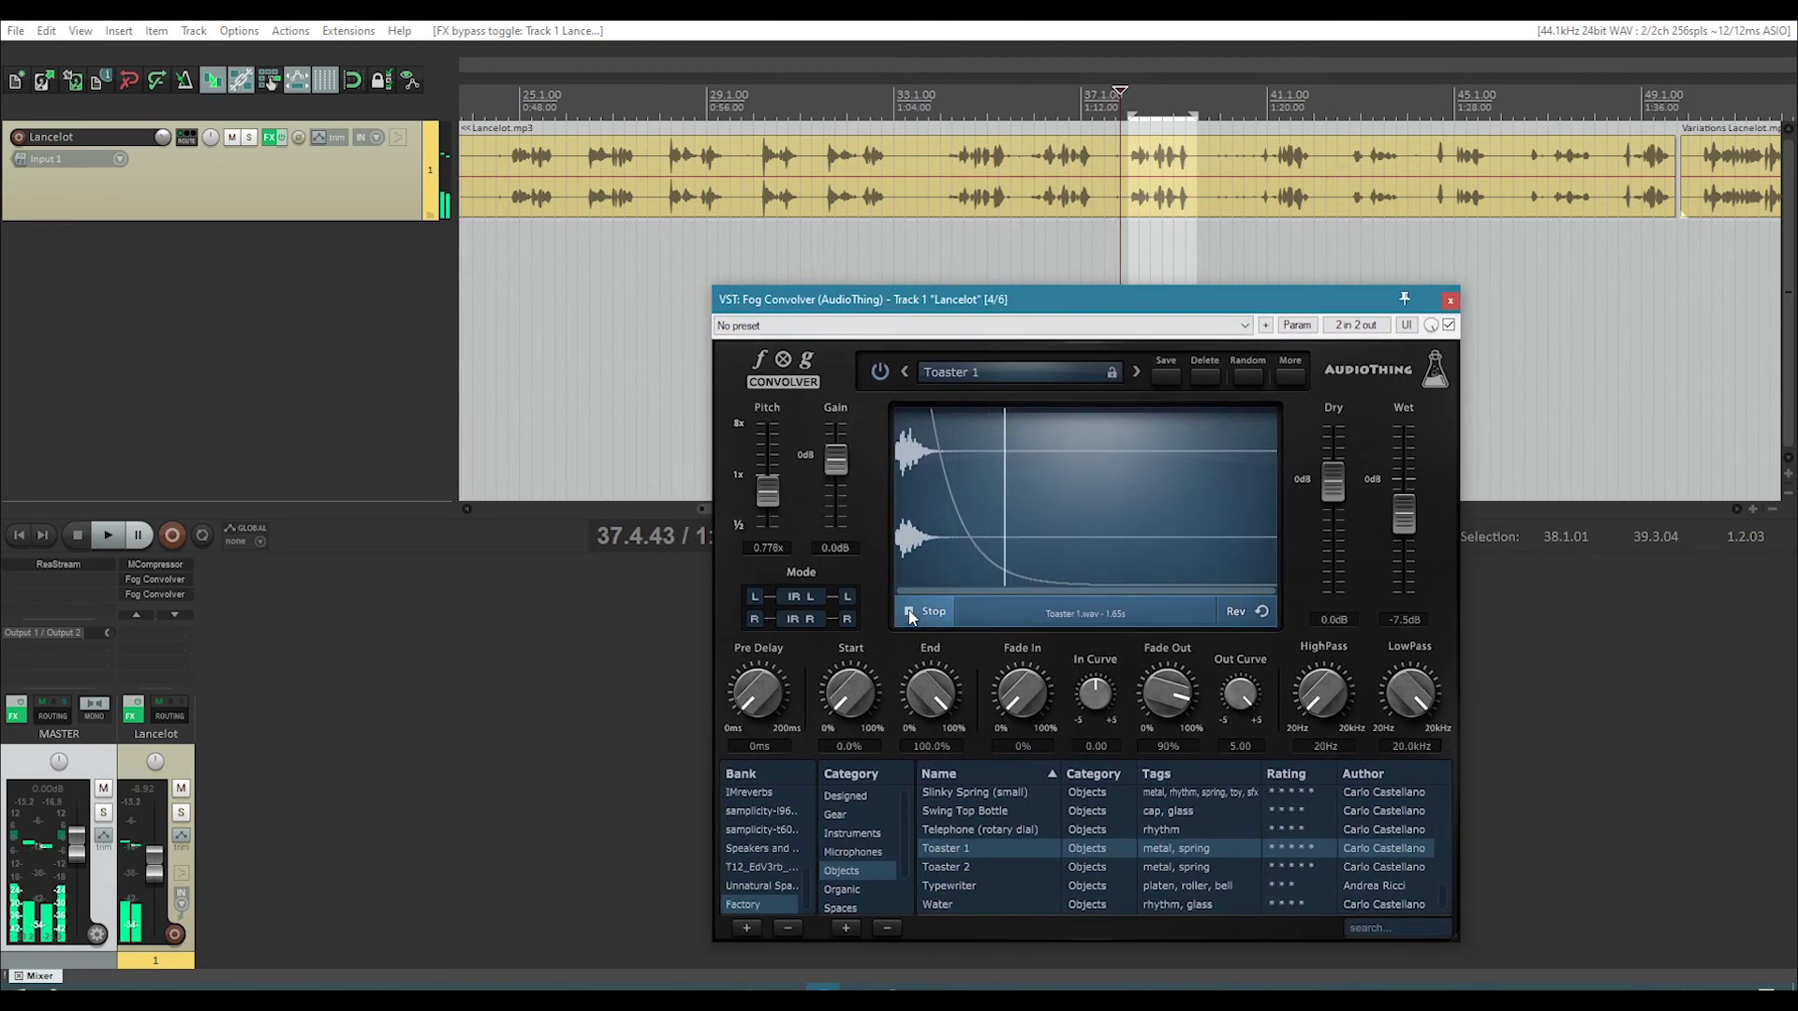
{"action": "left_click", "coordinate": [908, 613]}
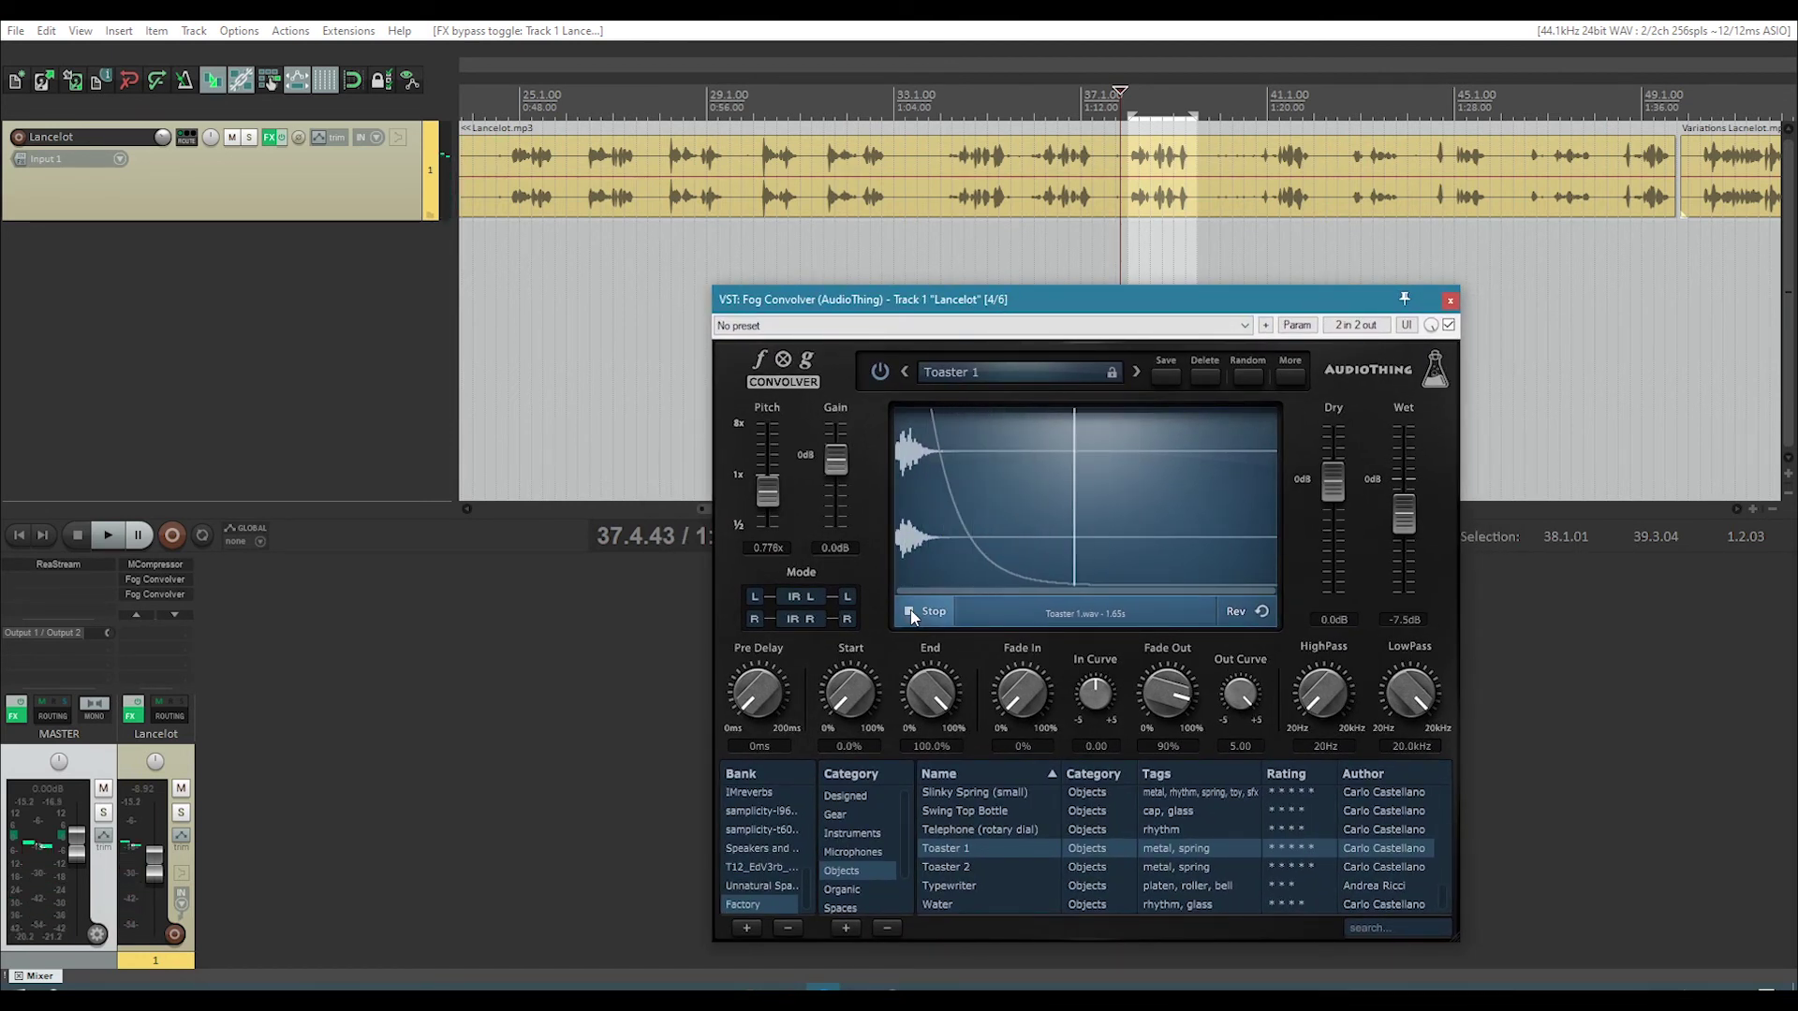
{"action": "key", "text": "space"}
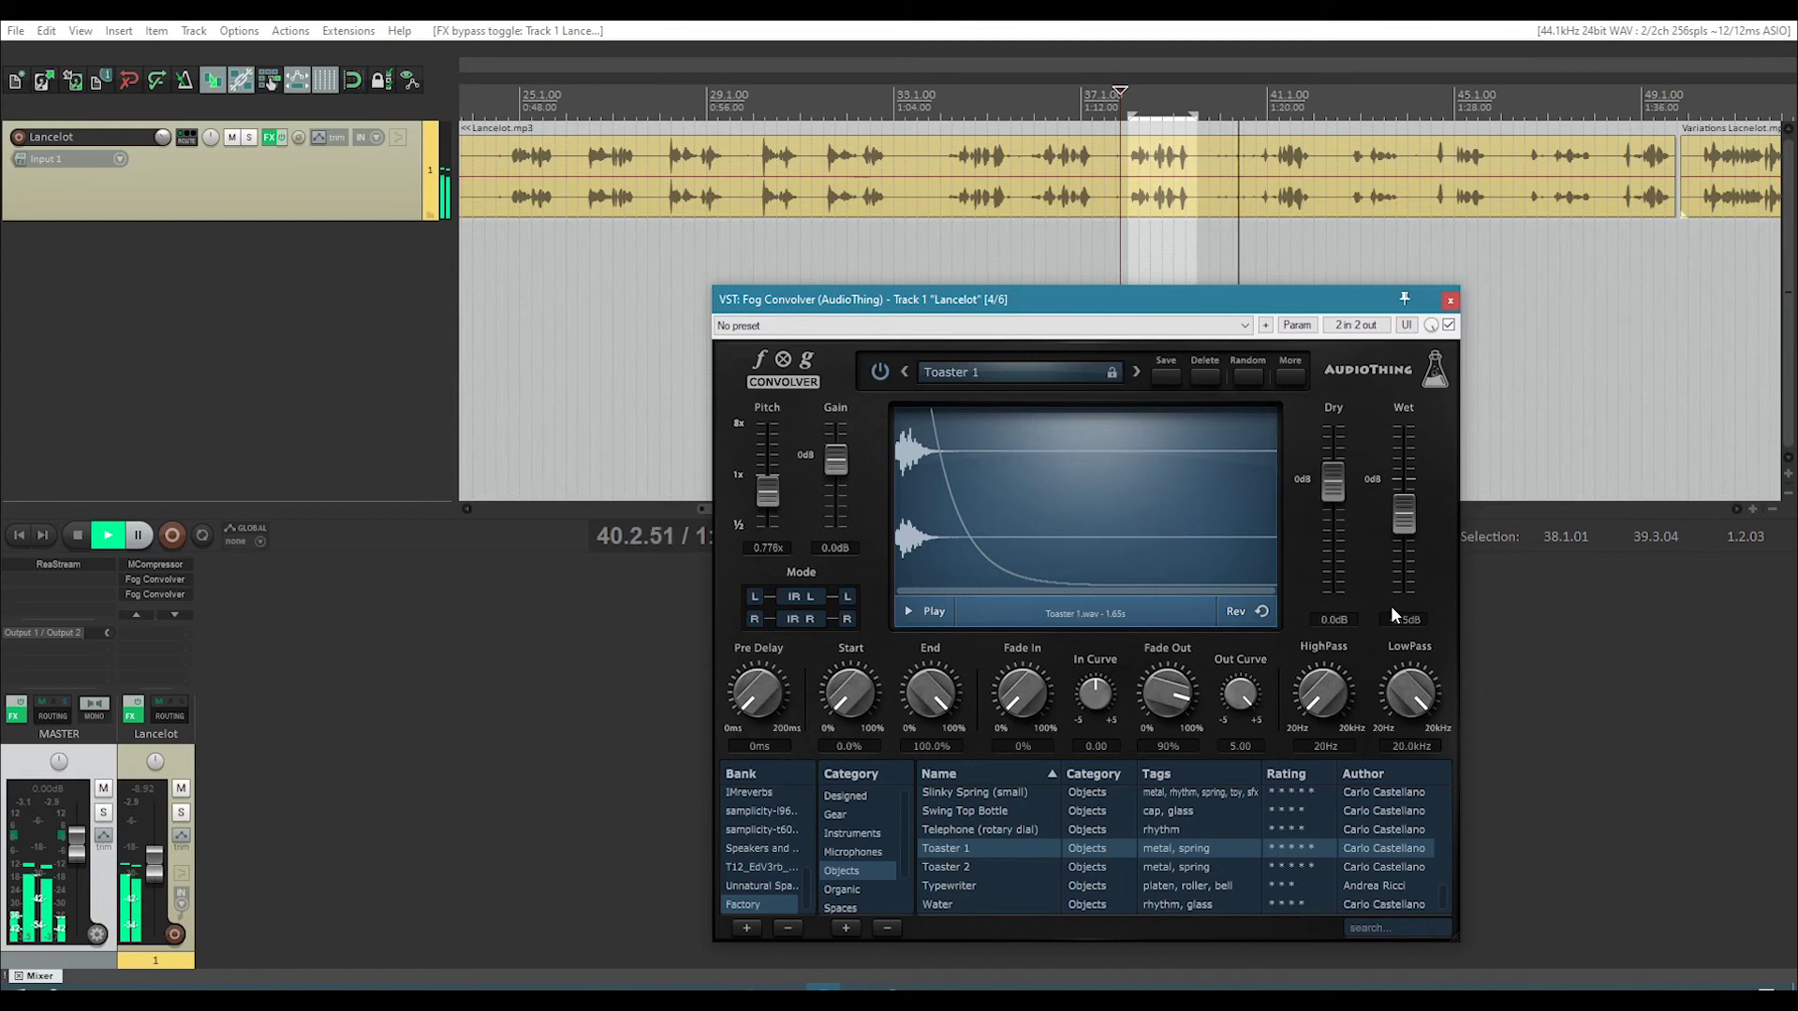
{"action": "key", "text": "space"}
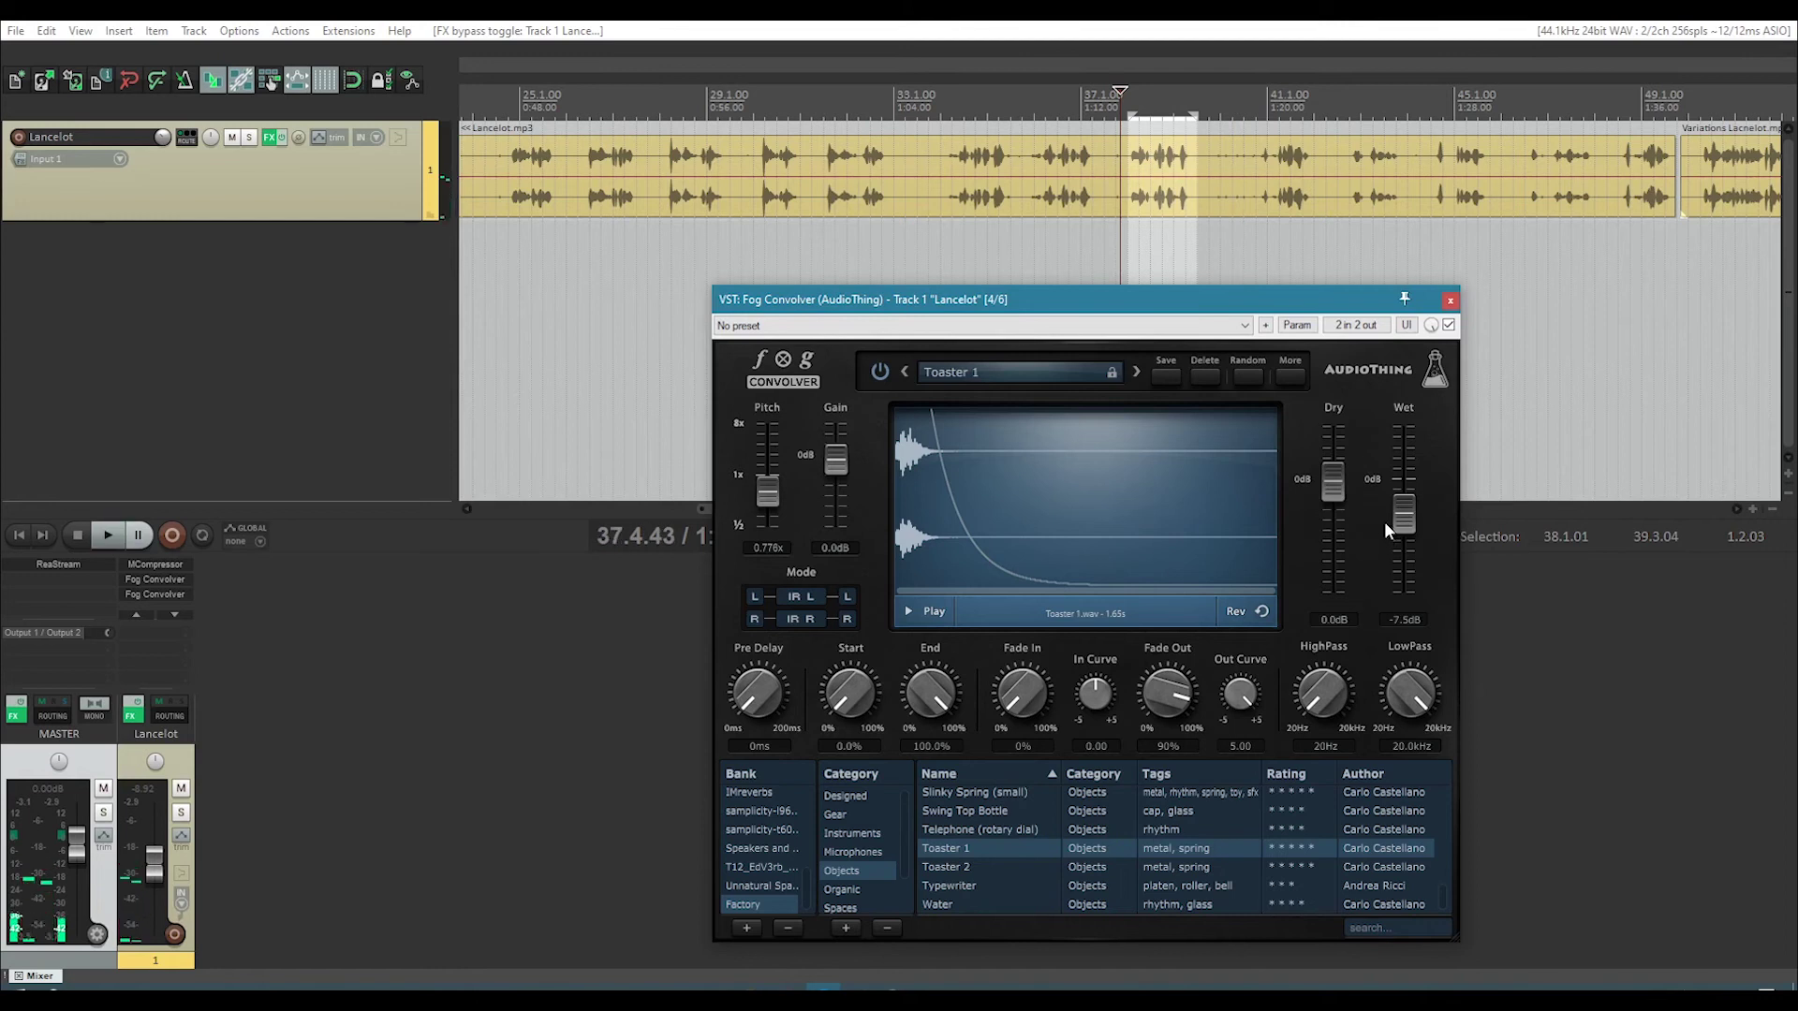
{"action": "left_click", "coordinate": [949, 110]}
{"action": "key", "text": "space"}
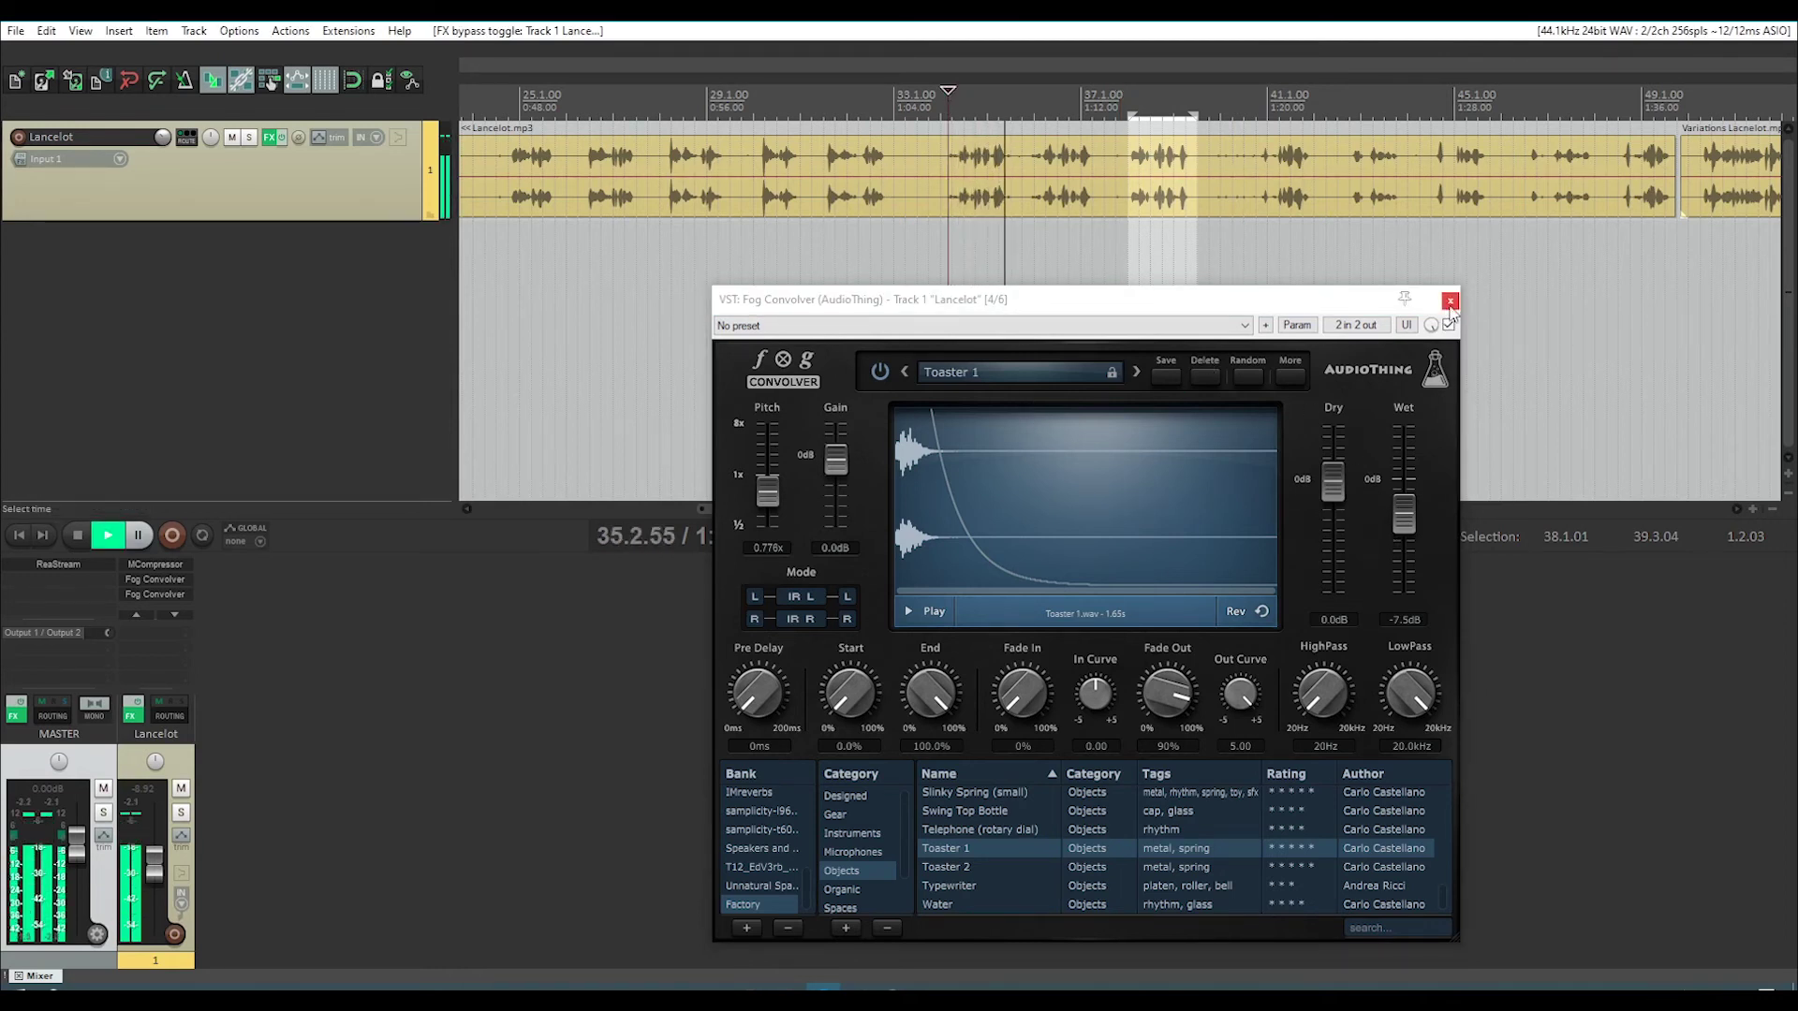
{"action": "key", "text": "Escape"}
{"action": "key", "text": "space"}
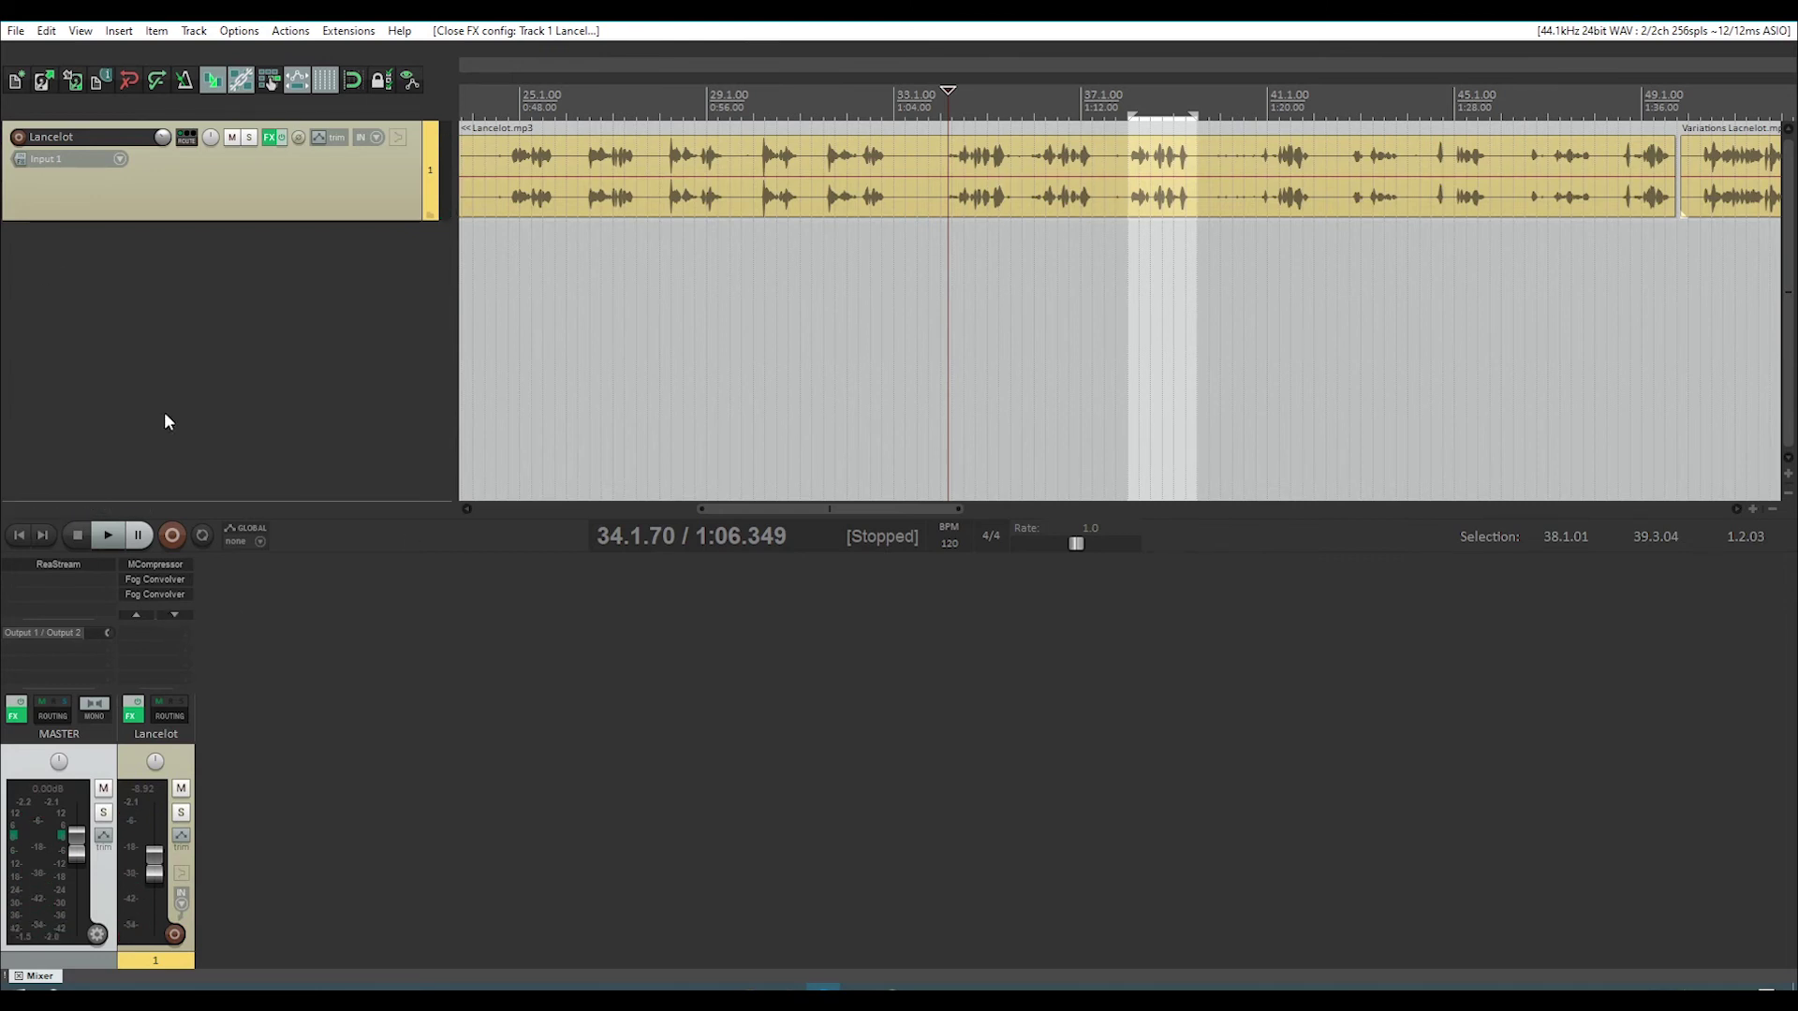
Enable the first MEqualizer and audition the vocal through it.
{"action": "left_click", "coordinate": [174, 616]}
{"action": "left_click", "coordinate": [150, 578]}
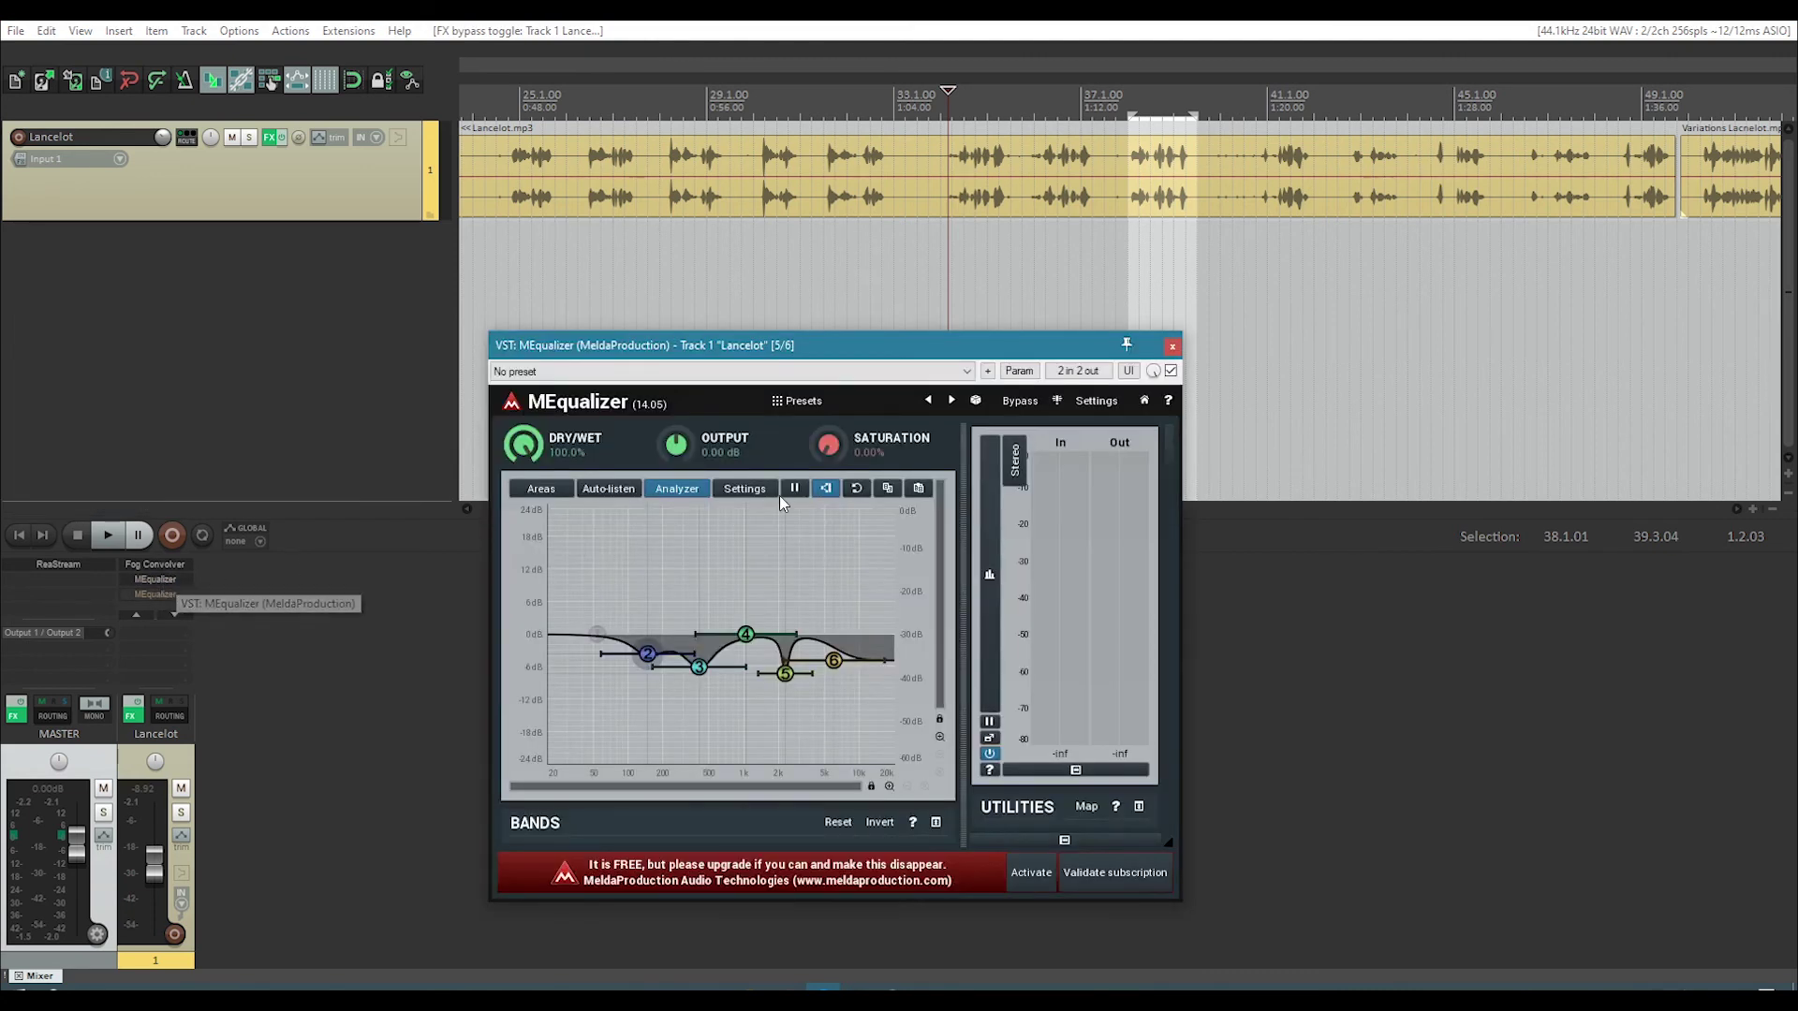
{"action": "left_click", "coordinate": [1037, 38]}
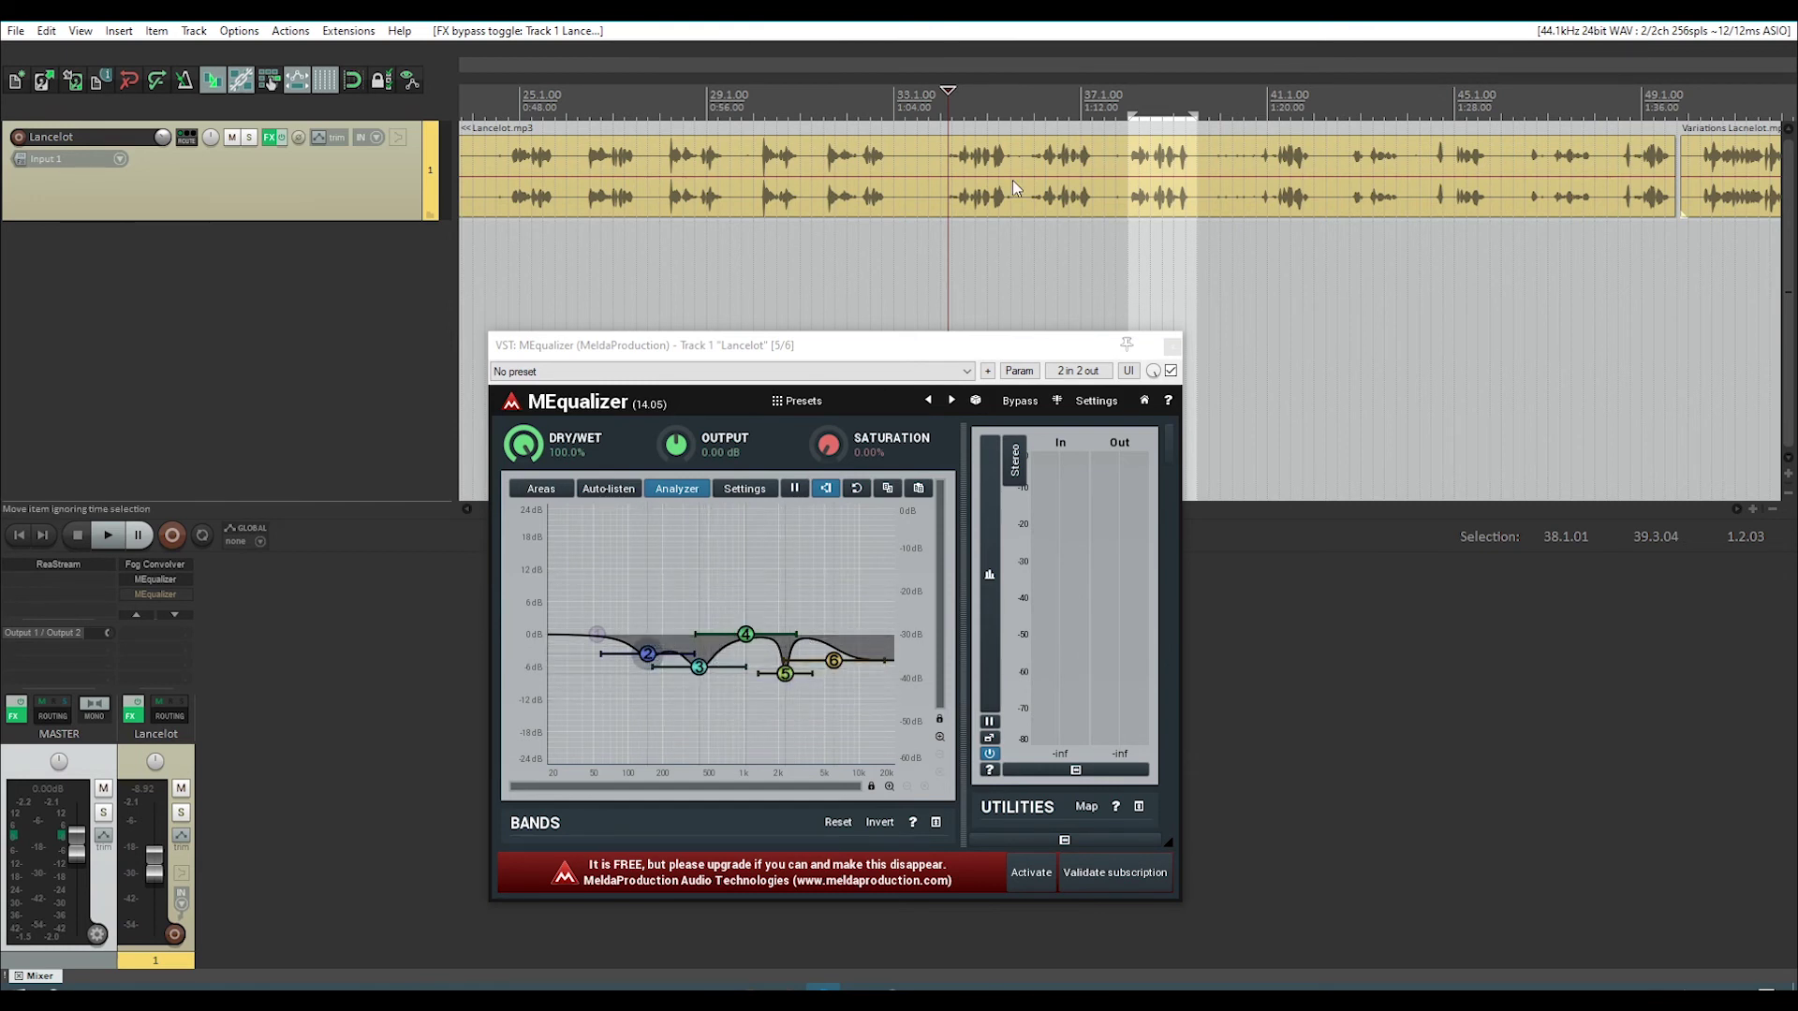
{"action": "key", "text": "space"}
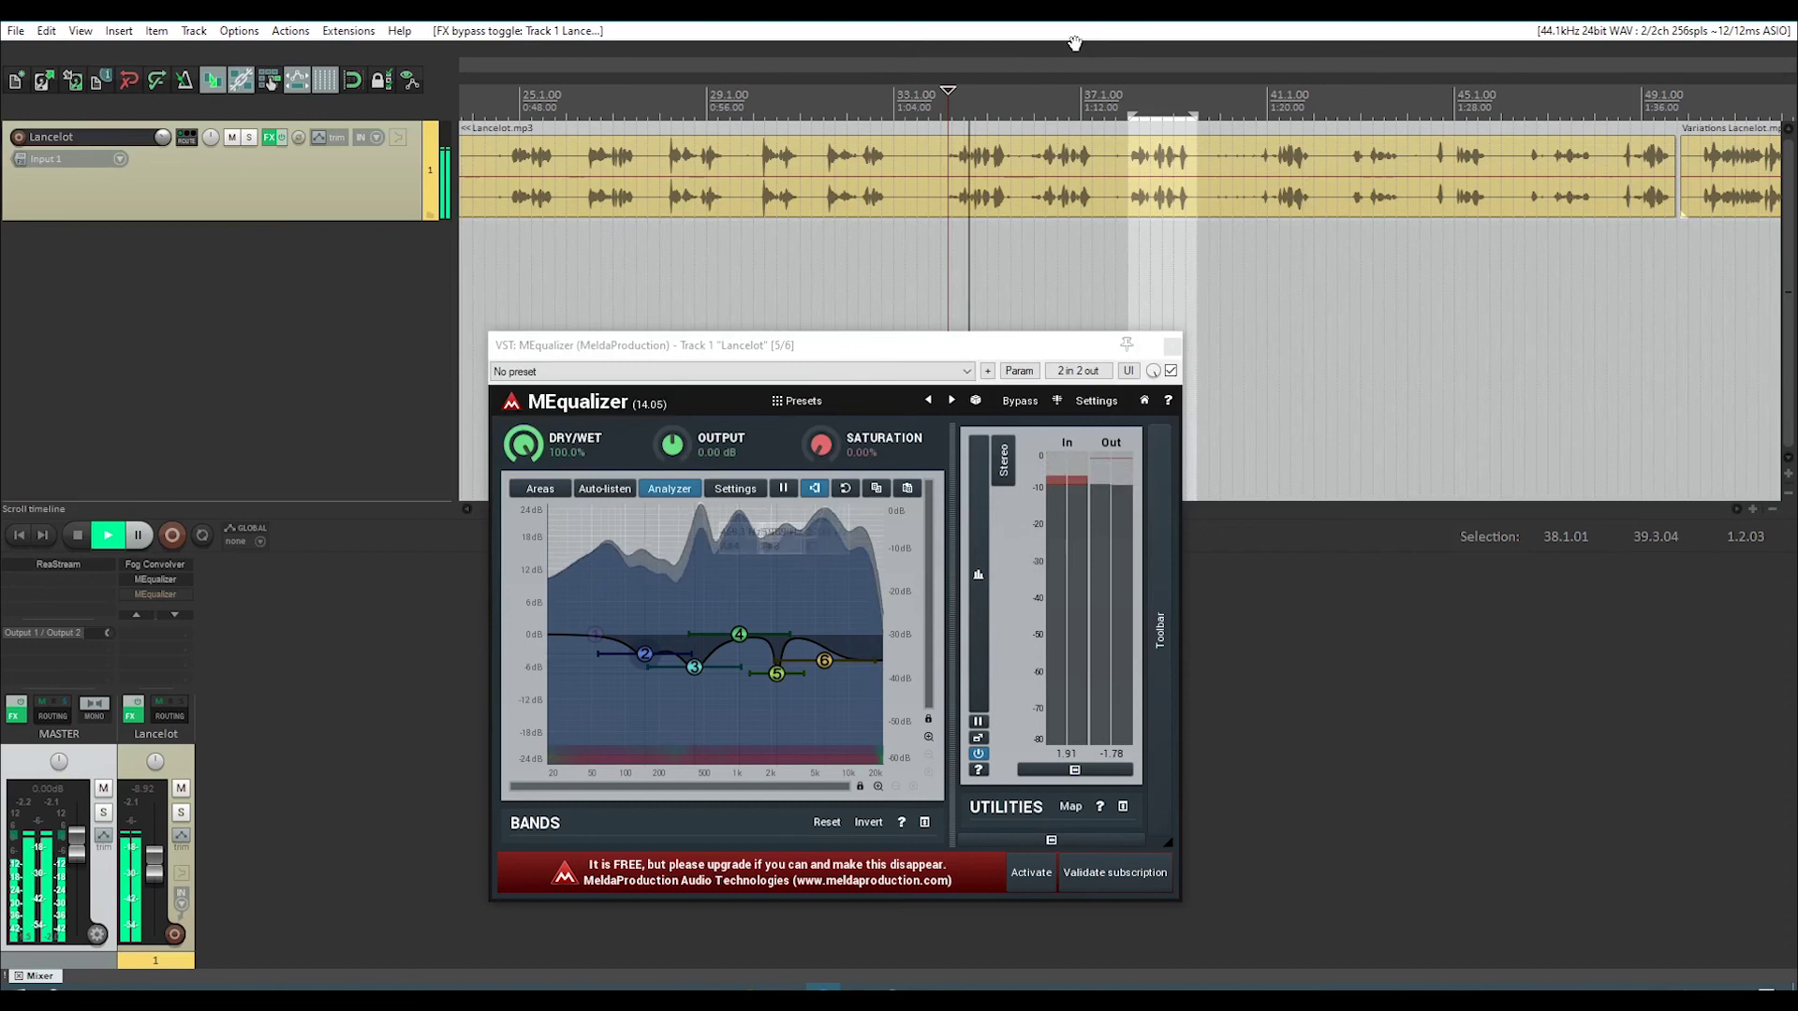
{"action": "key", "text": "space"}
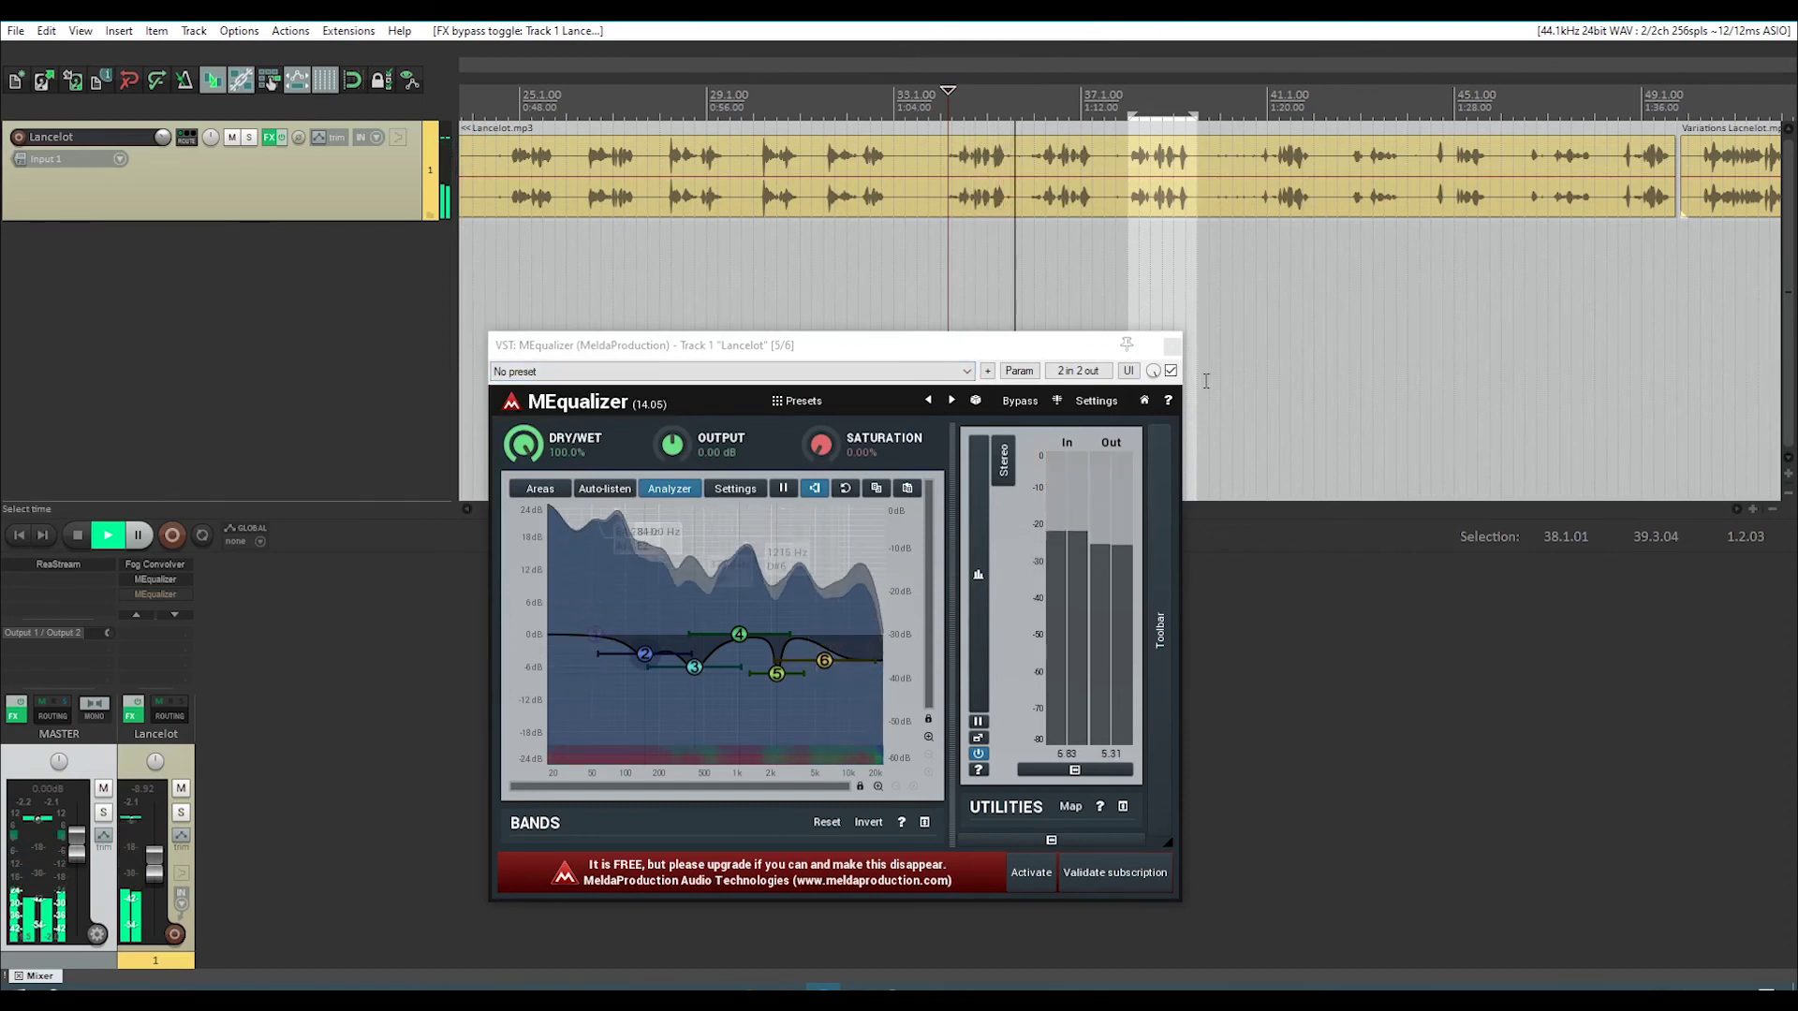
{"action": "left_click", "coordinate": [1171, 346]}
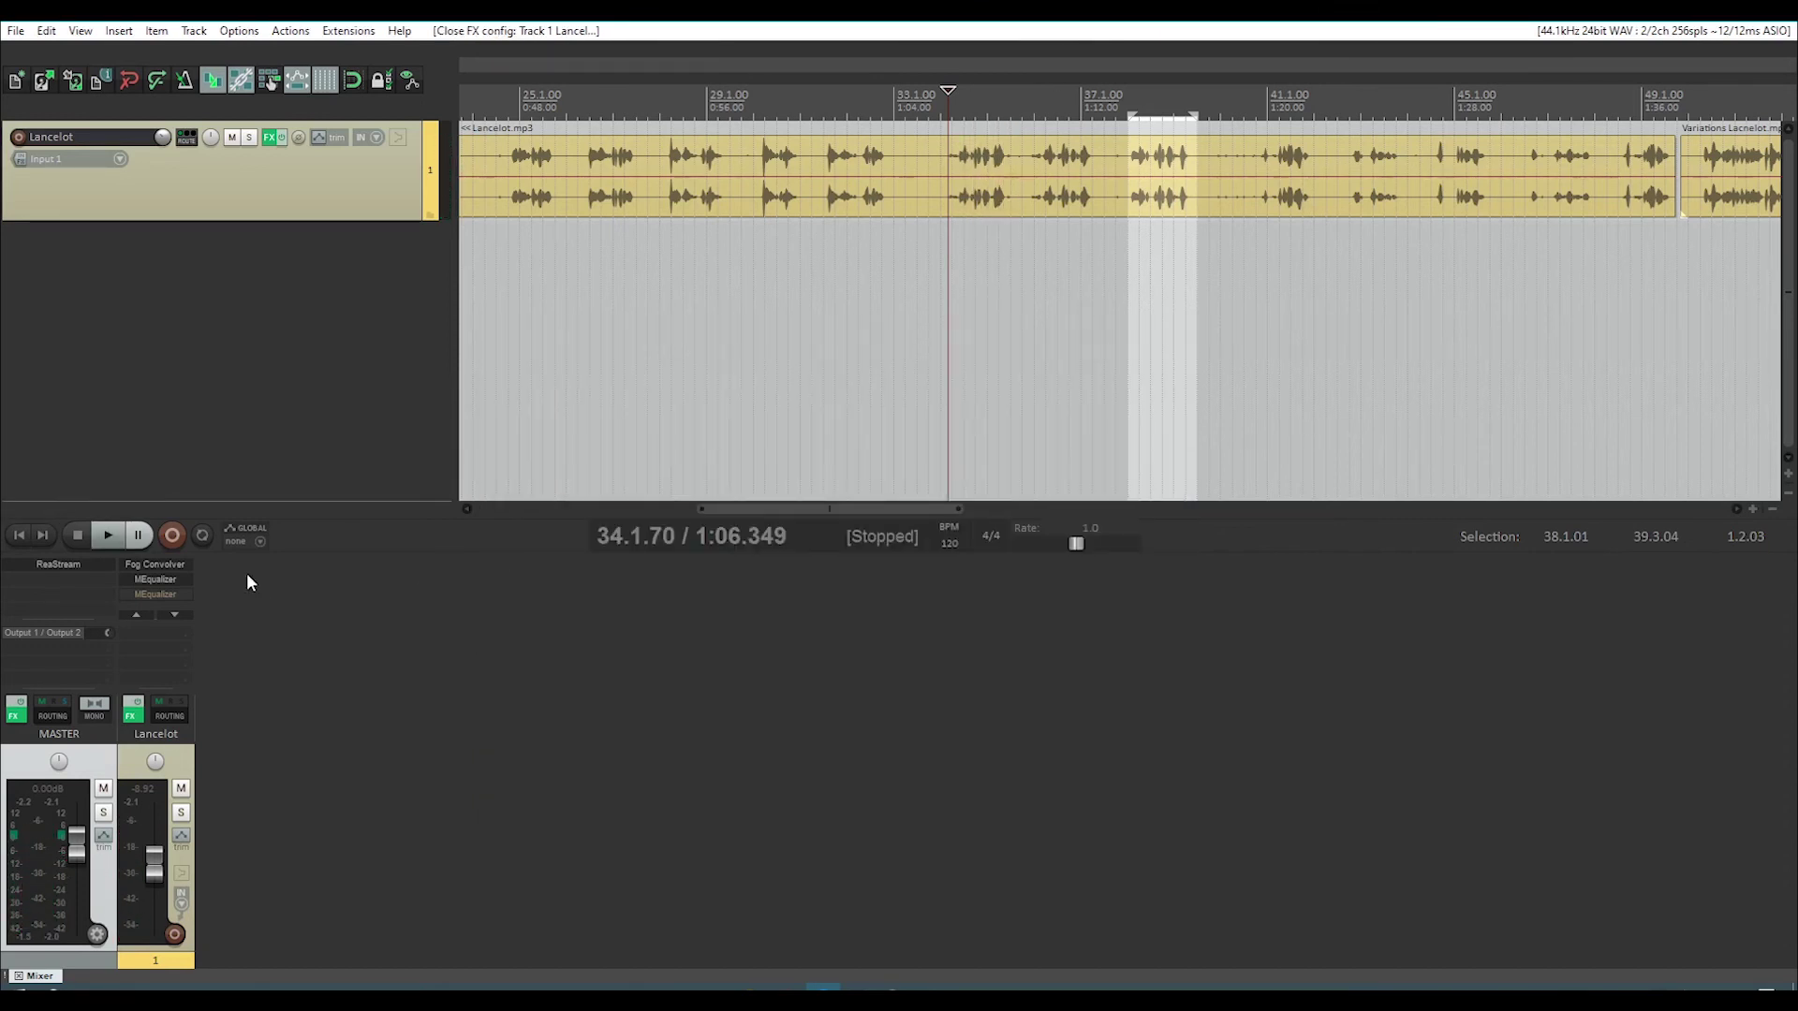
Enable the second MEqualizer and check its roughly 41 Hz–6 kHz band-pass curve.
{"action": "left_click", "coordinate": [155, 593], "text": "shift"}
{"action": "left_click", "coordinate": [155, 592]}
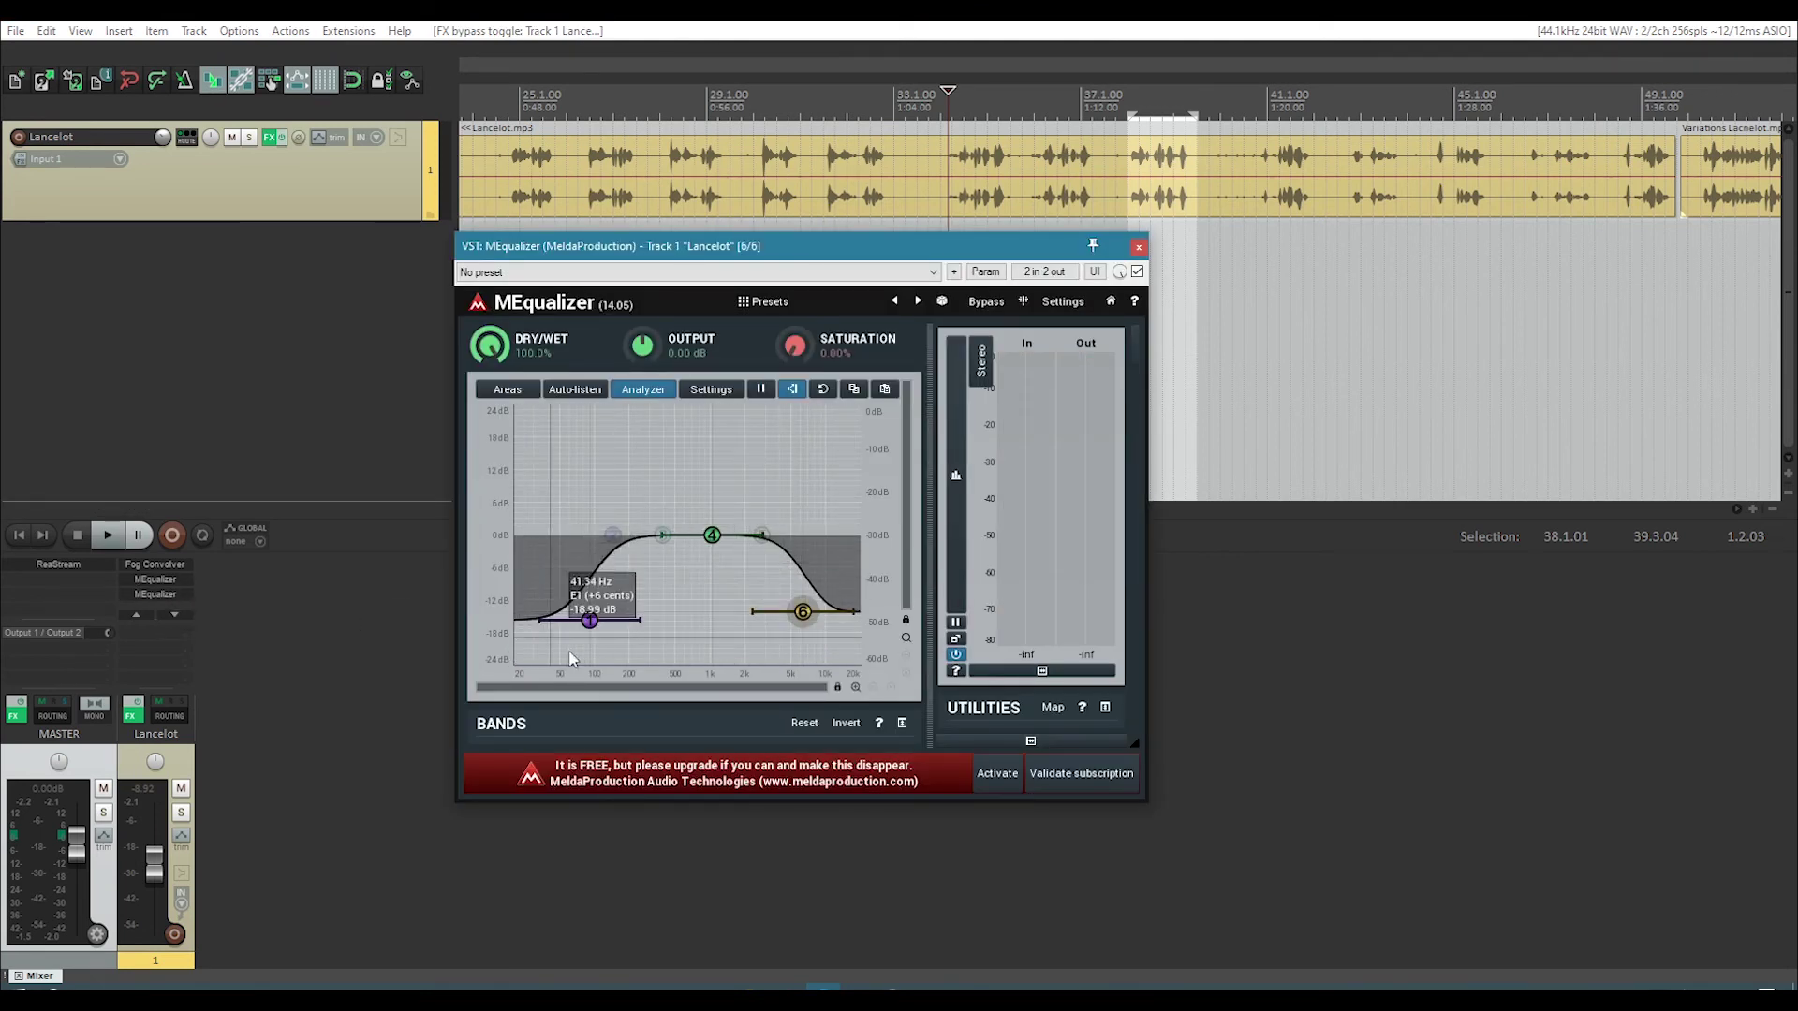
{"action": "left_click", "coordinate": [1138, 247]}
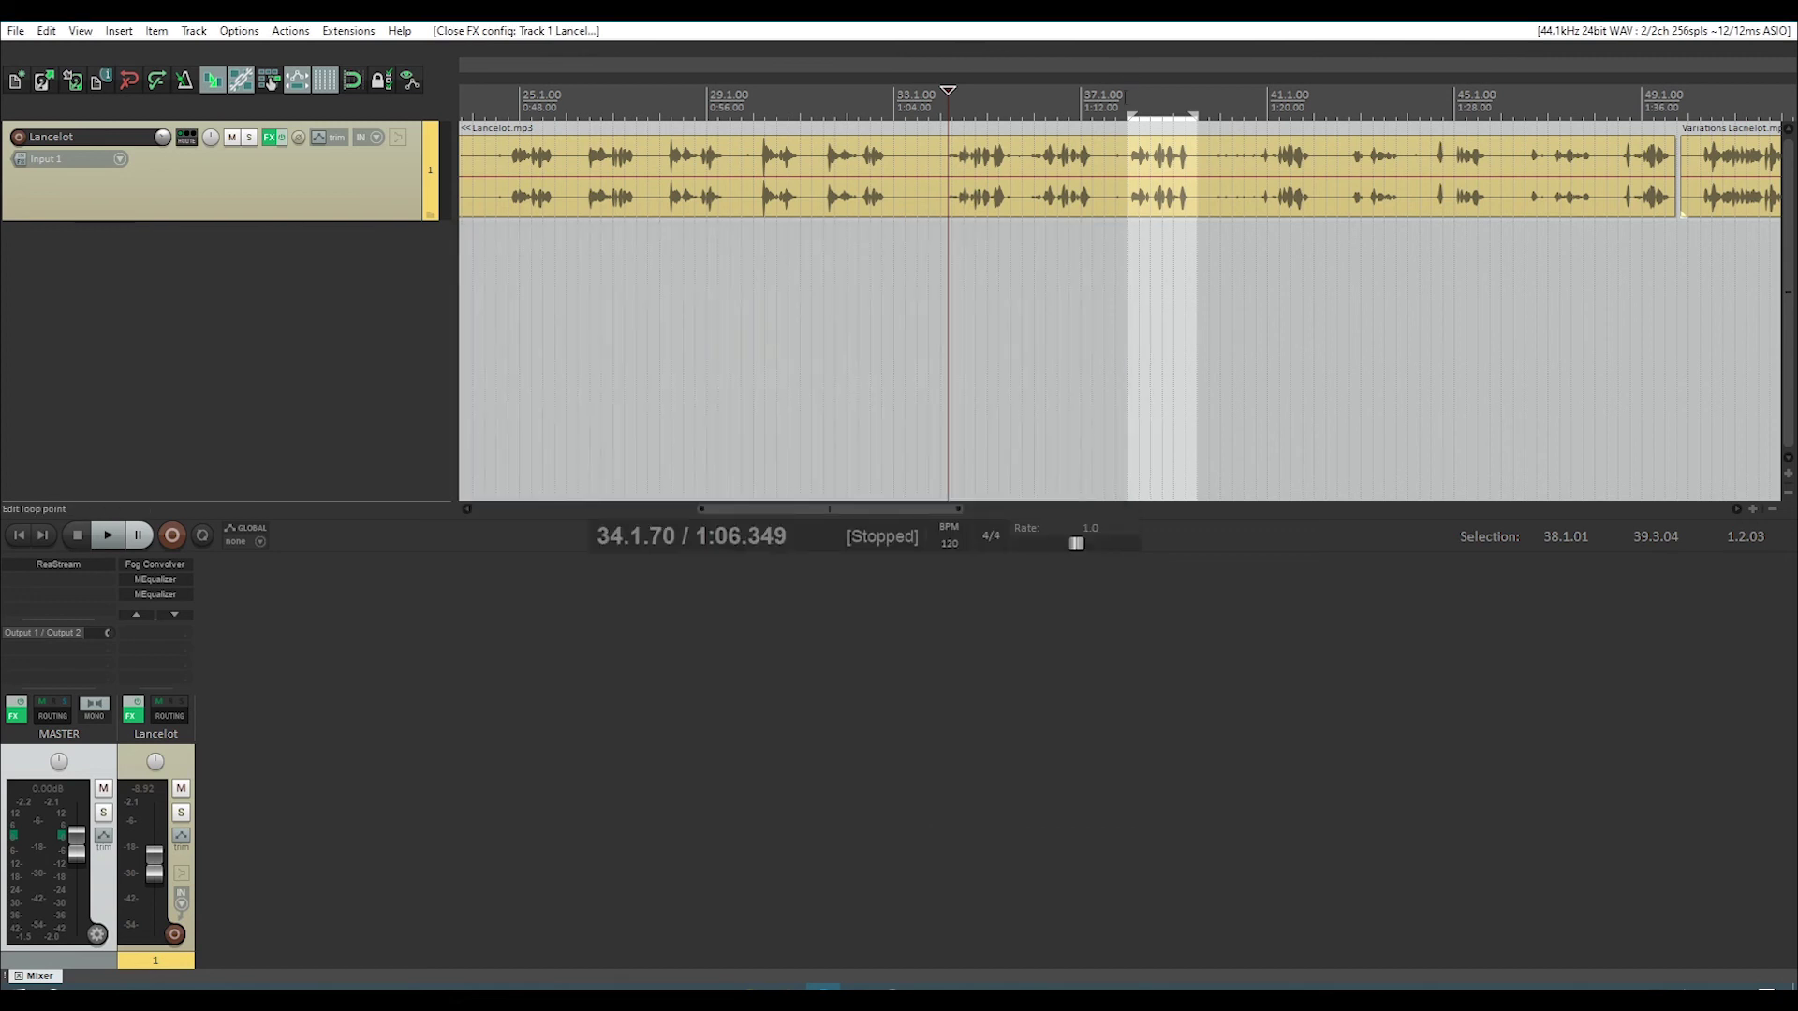
{"action": "left_click", "coordinate": [1121, 98]}
{"action": "key", "text": "space"}
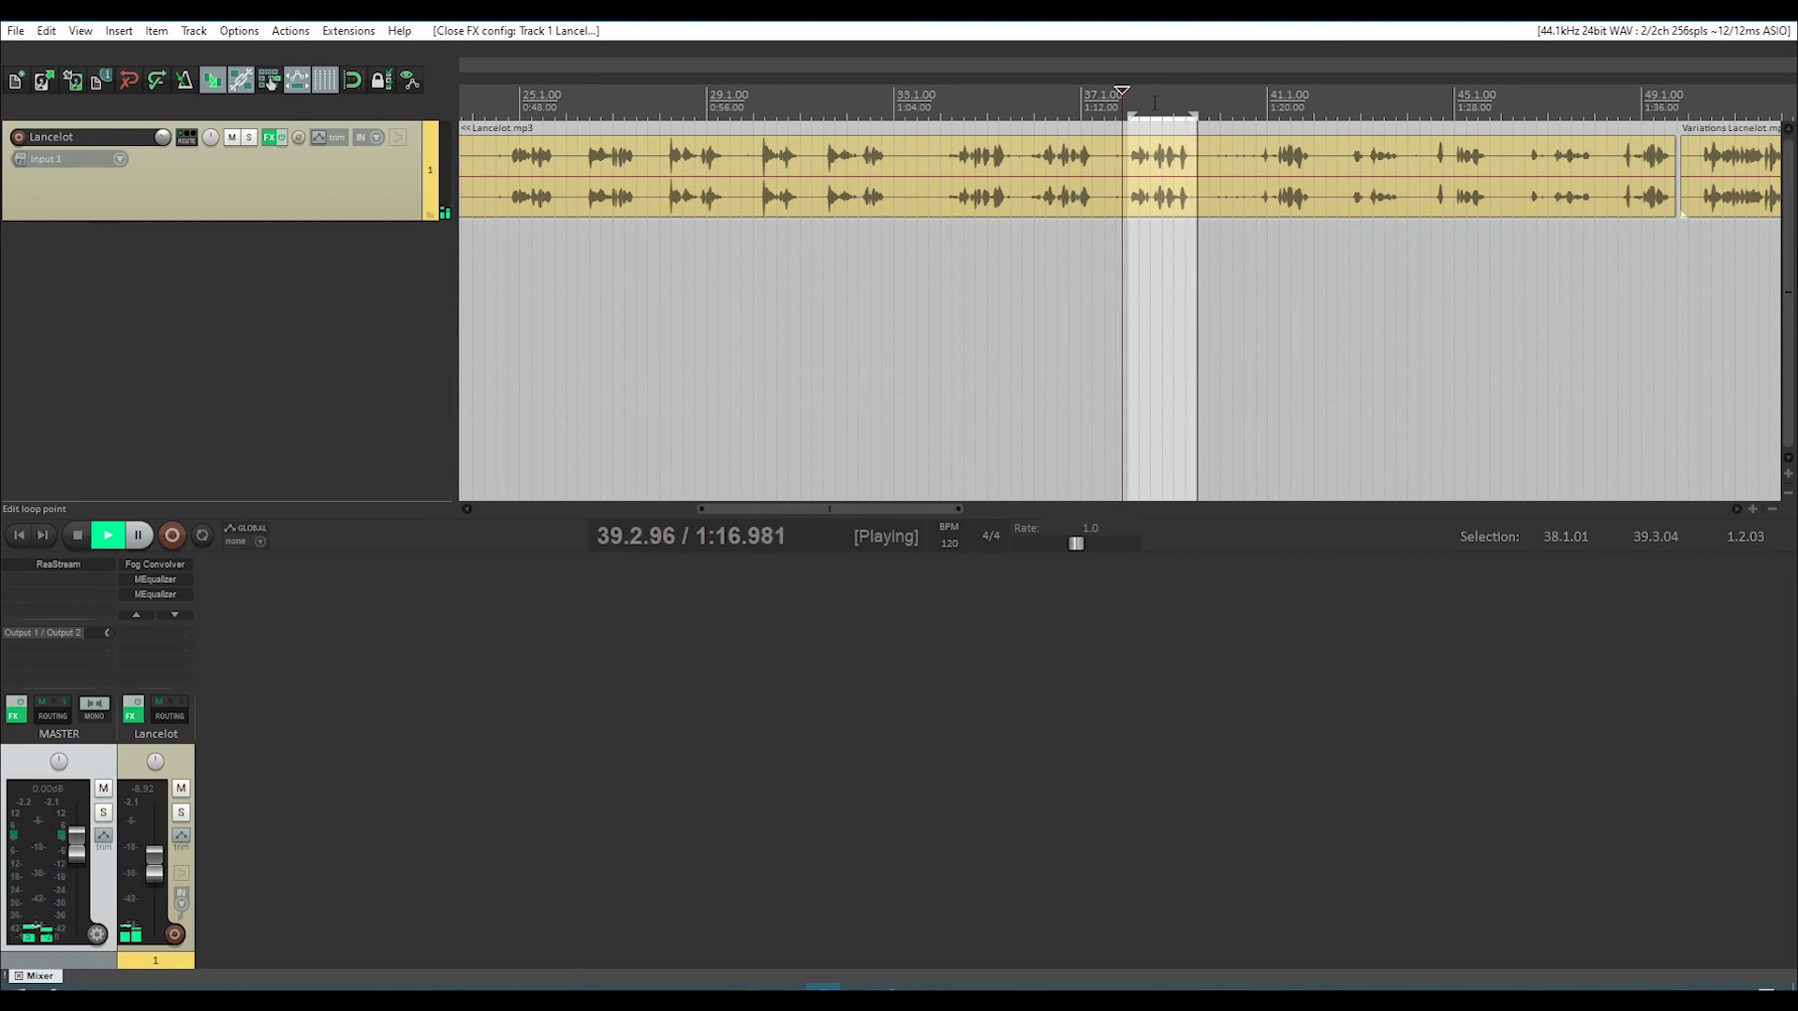
{"action": "key", "text": "space"}
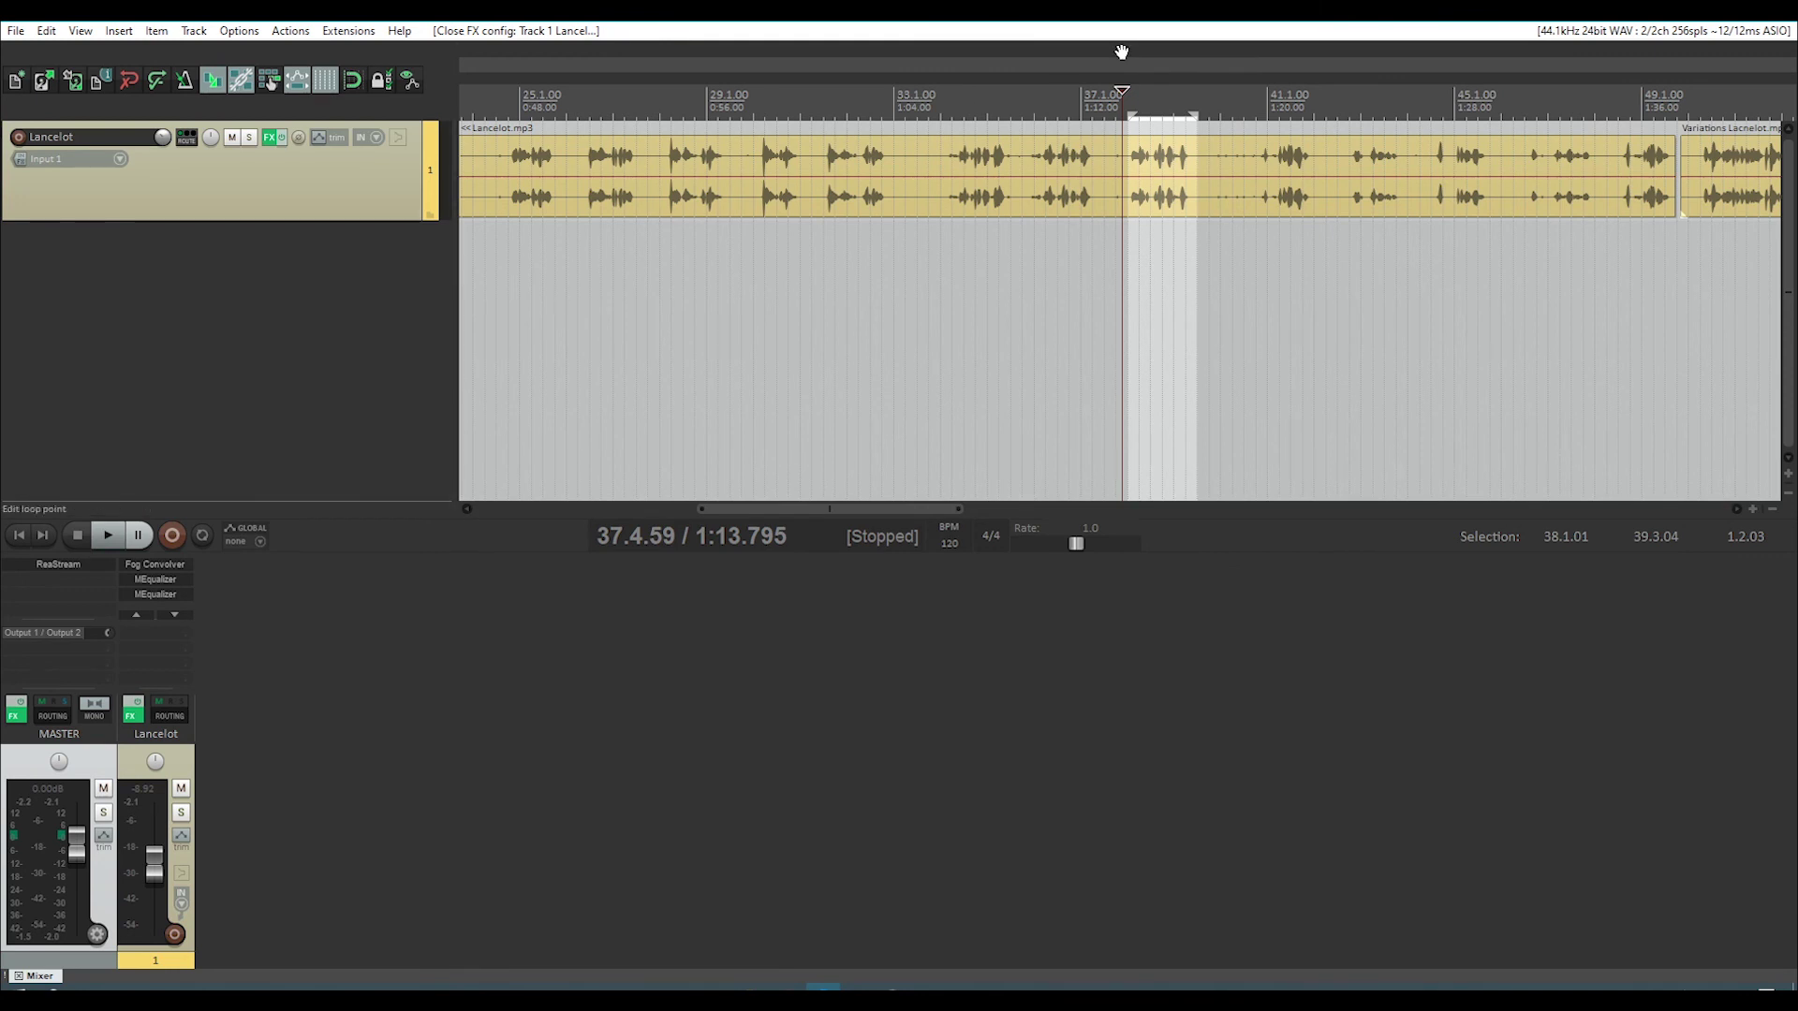
{"action": "left_click", "coordinate": [1034, 97]}
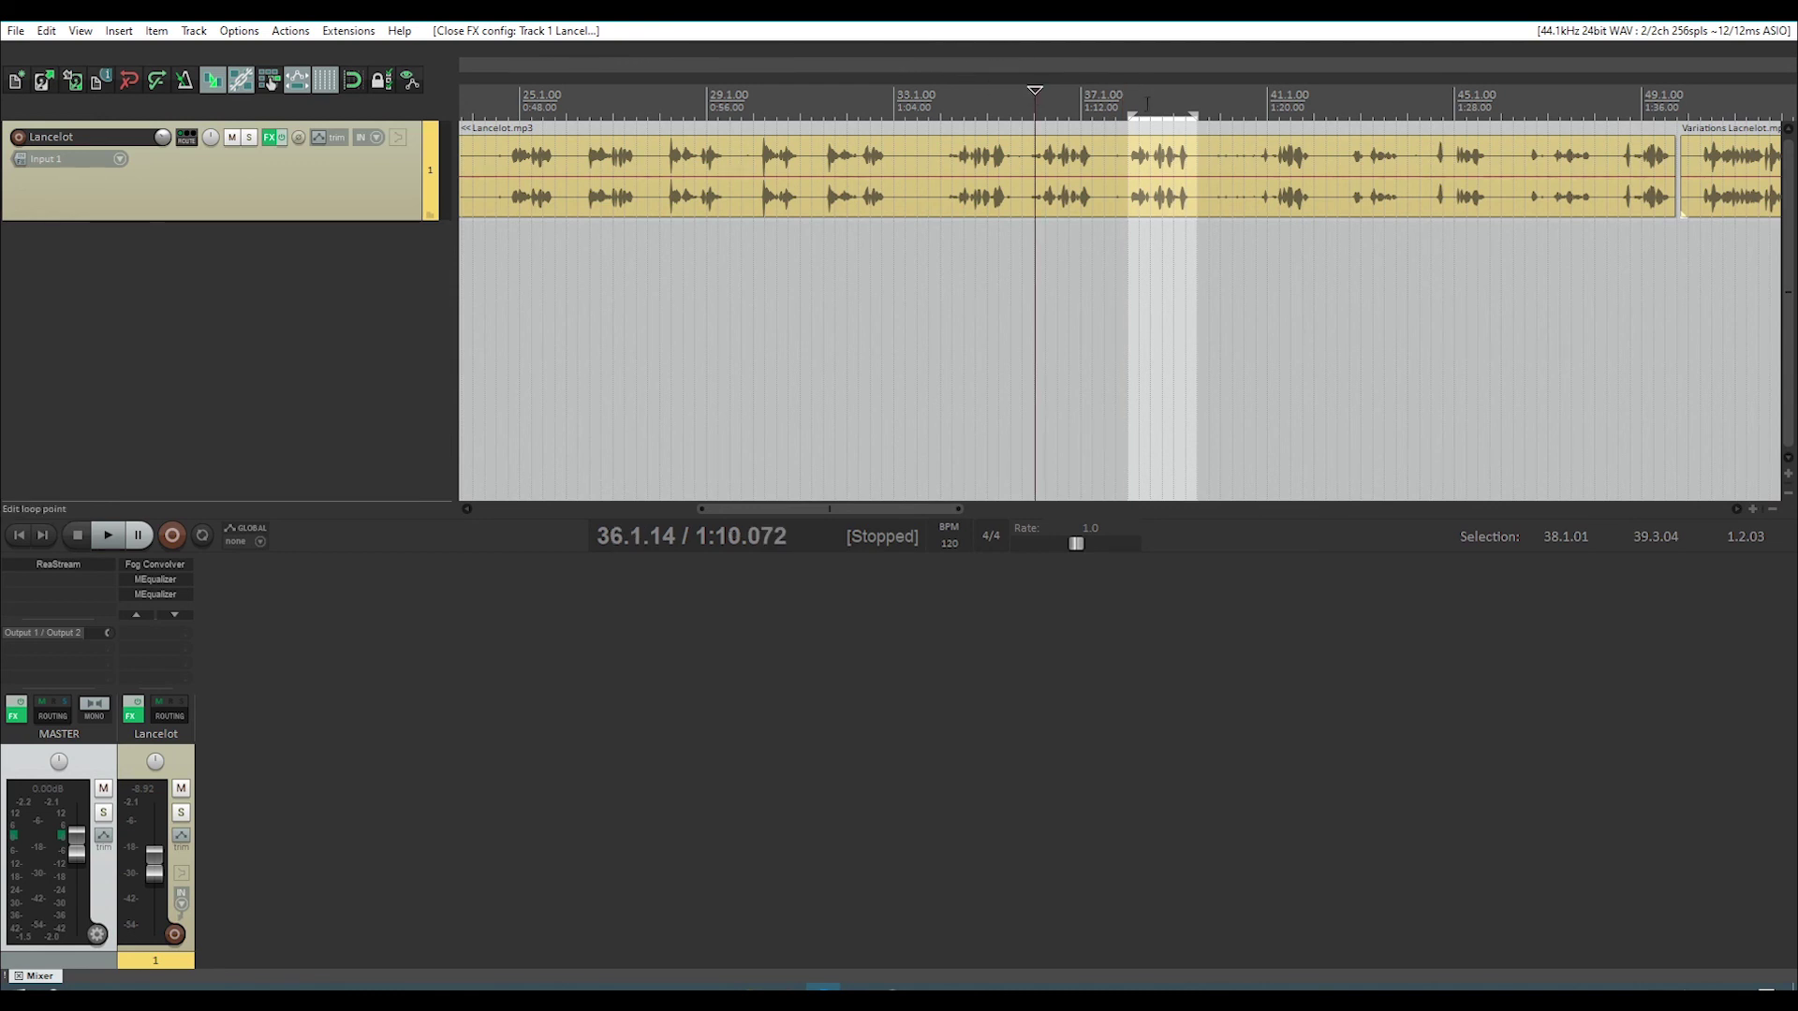
{"action": "left_click", "coordinate": [1118, 94]}
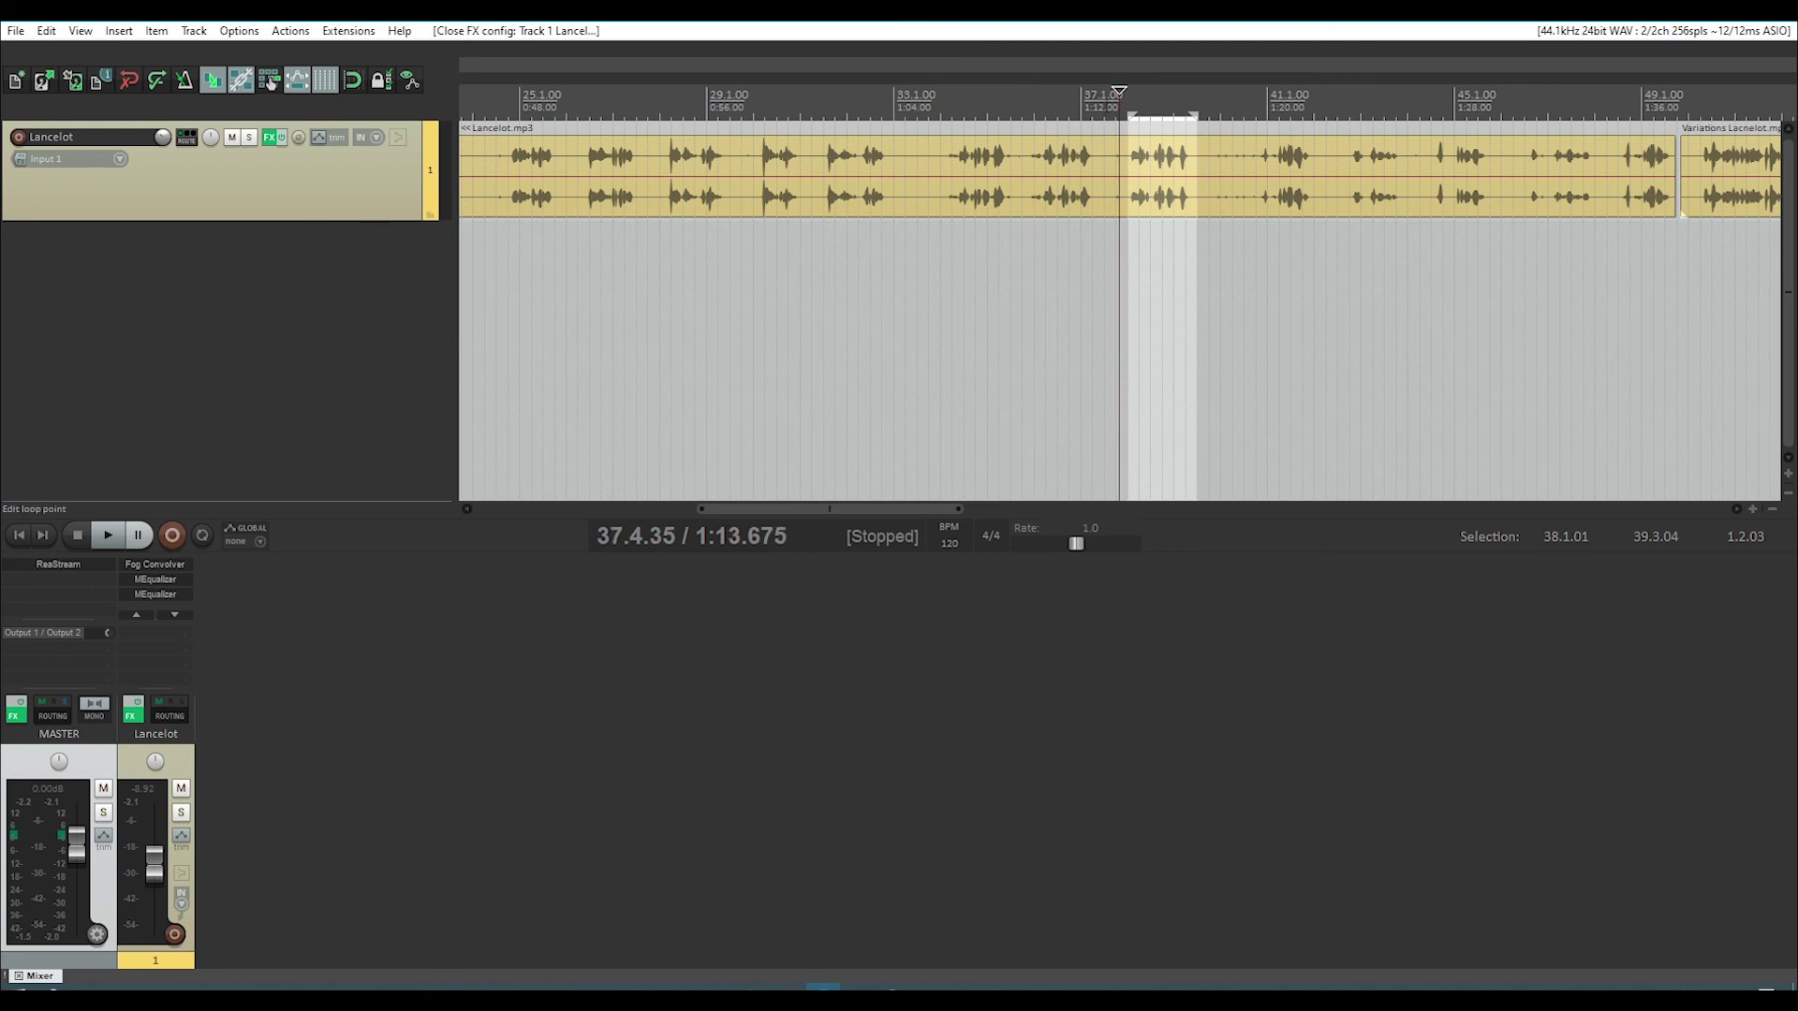
{"action": "left_click", "coordinate": [1105, 93]}
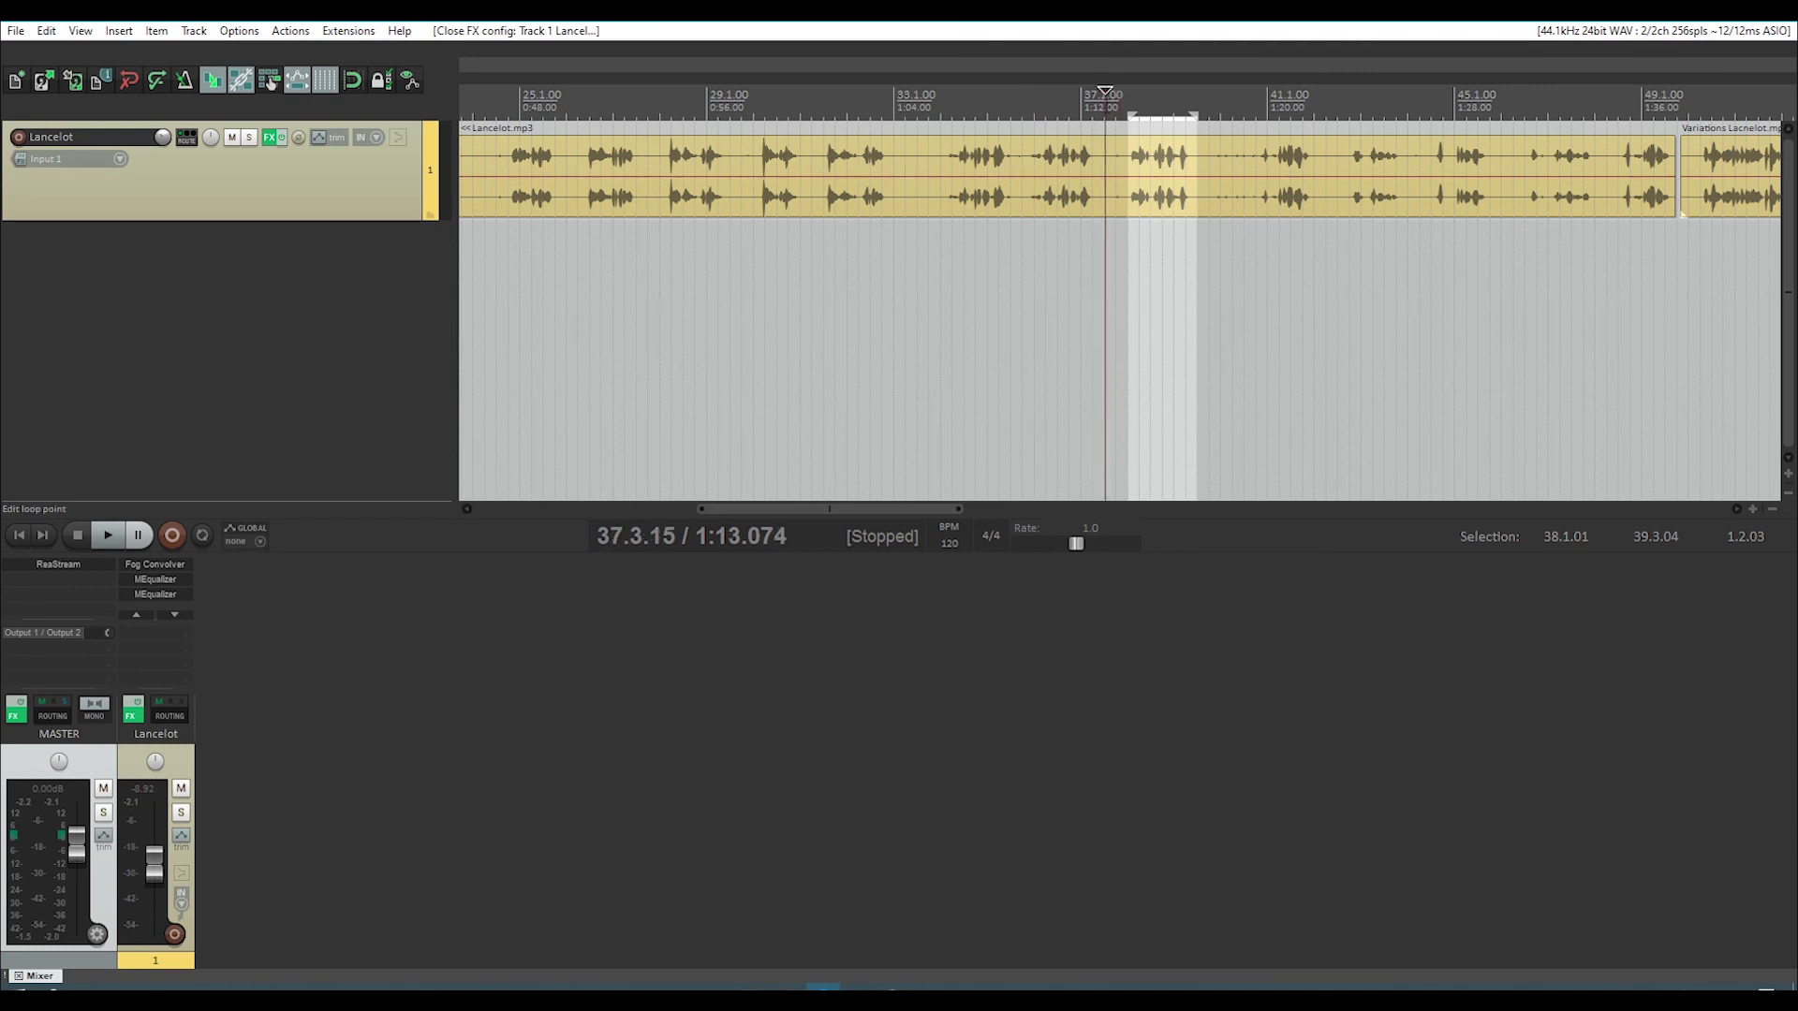